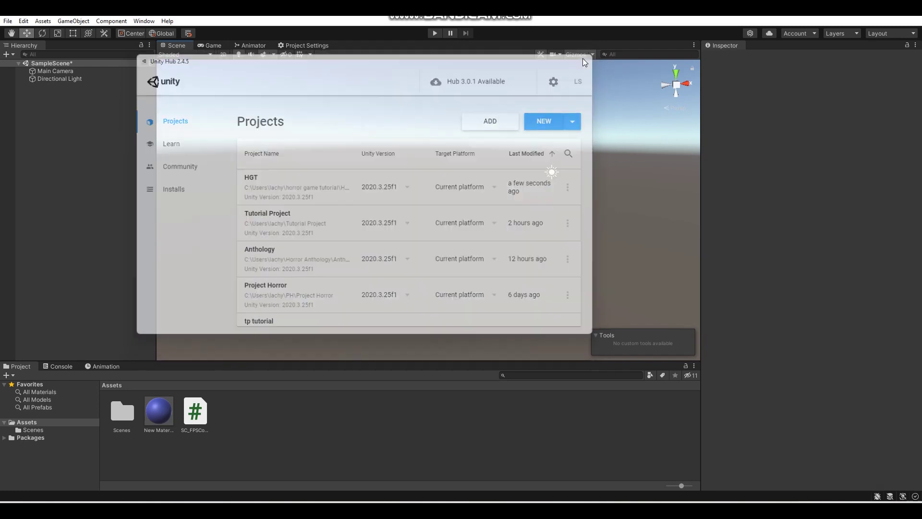
Read through the horror game tutorial plan, from the opening room to the final jumpscare
right_drag(445, 171, 511, 189)
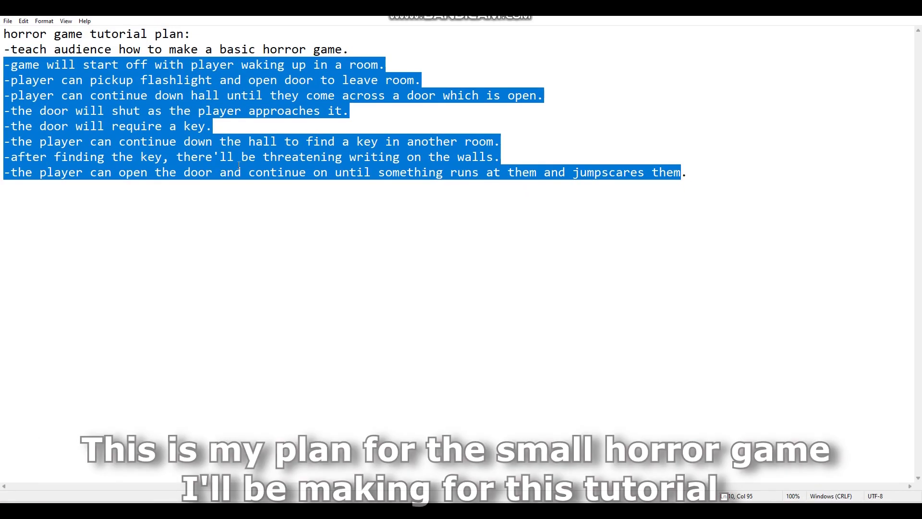
click(233, 157)
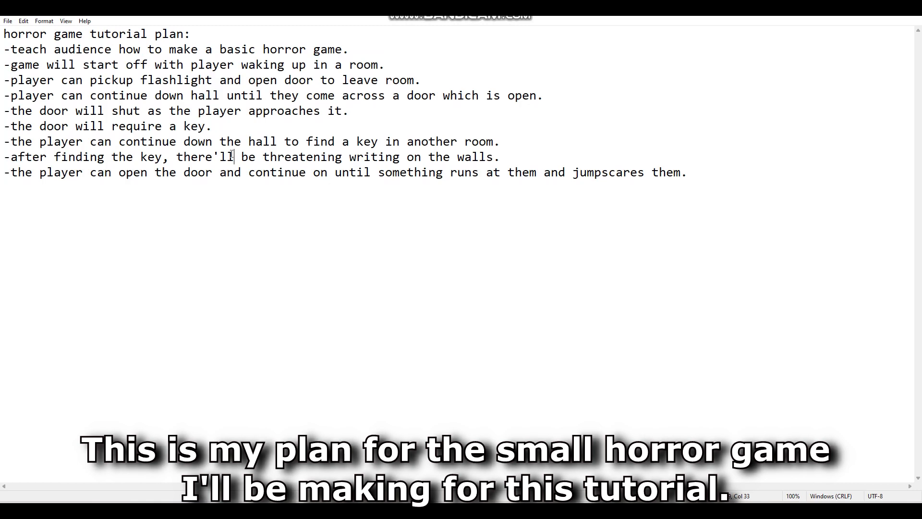
drag(14, 56, 361, 155)
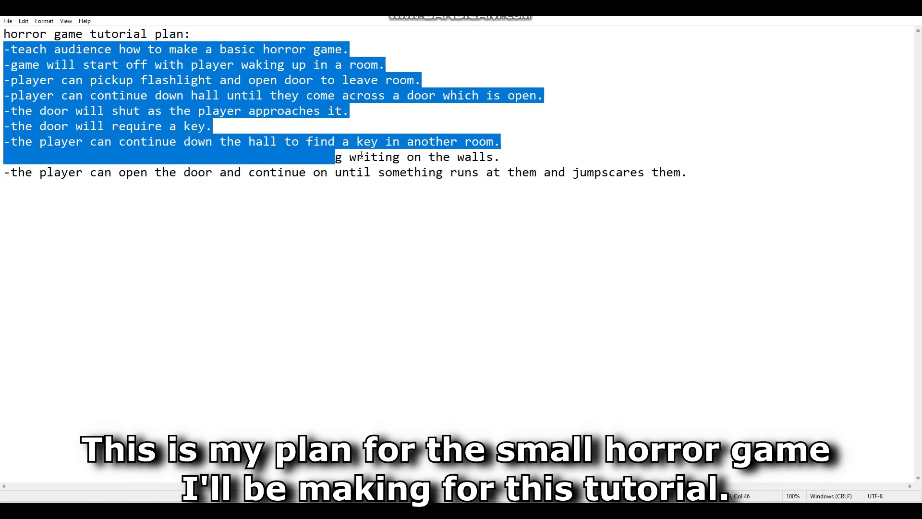
drag(544, 166, 680, 174)
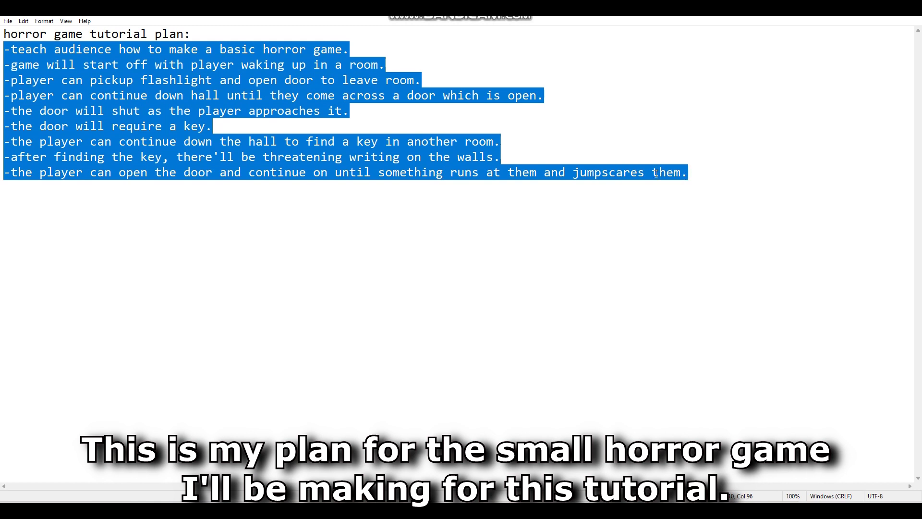
click(375, 114)
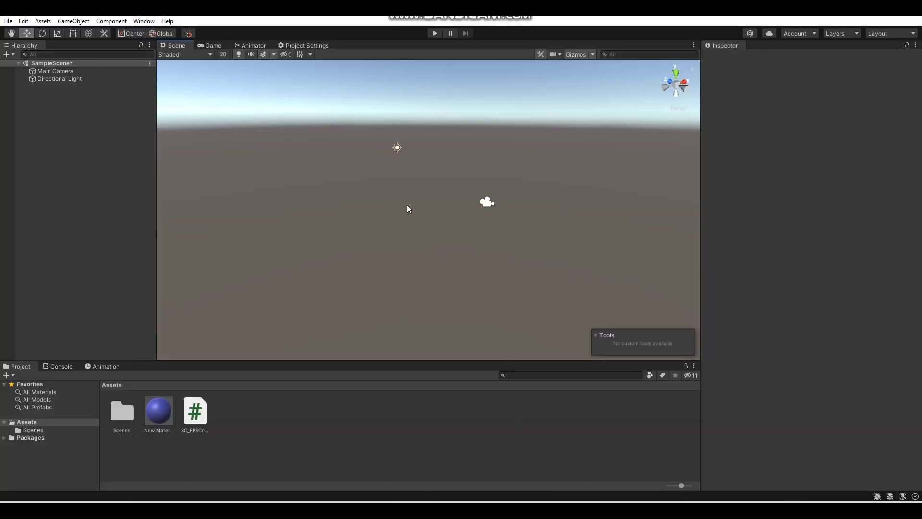
Add a cube to serve as the level's floor and set its X and Z scale to 50
right_drag(408, 208, 436, 224)
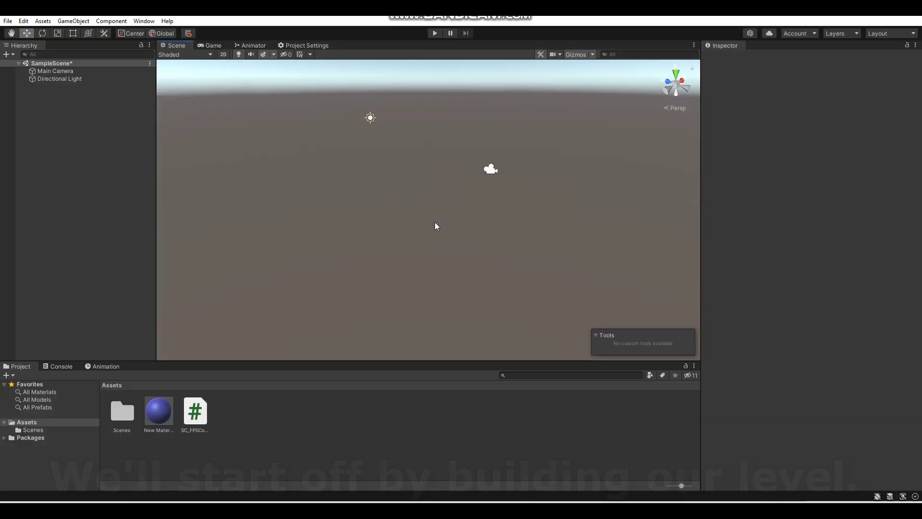
click(80, 22)
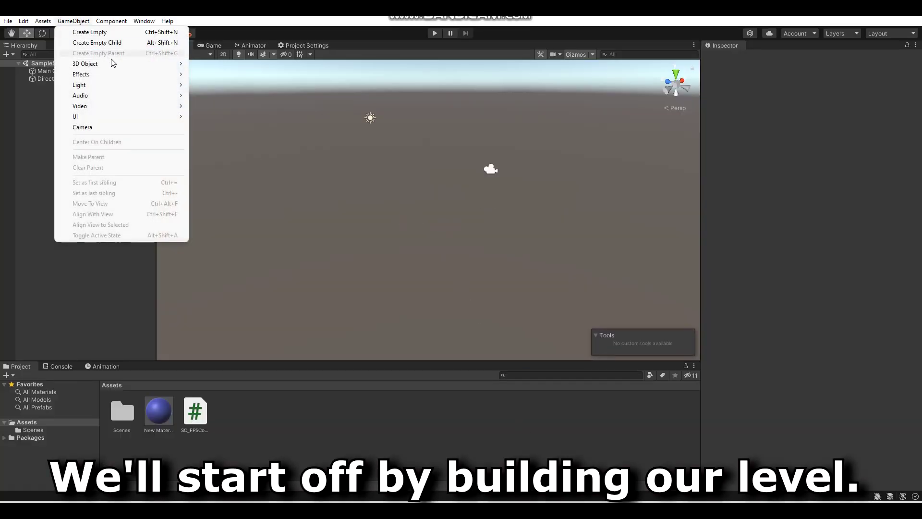
mouse_move(129, 68)
click(210, 66)
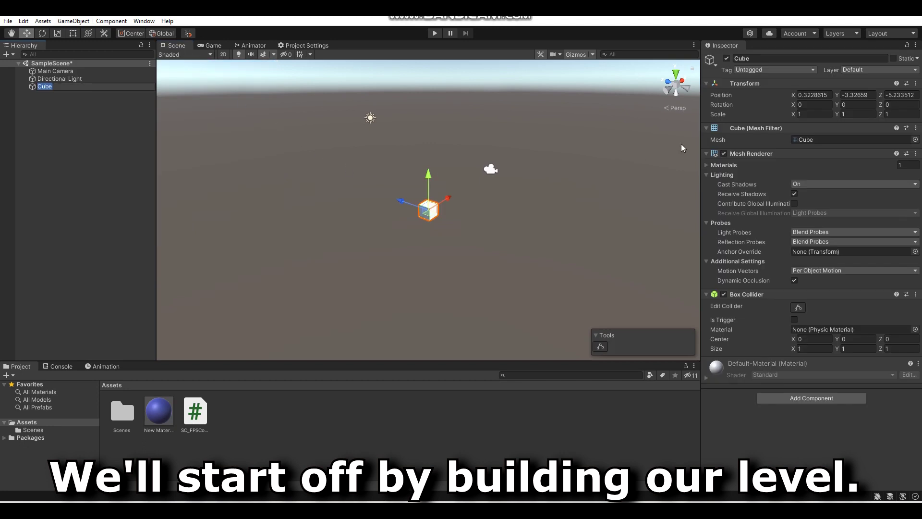
click(813, 114)
text(50)
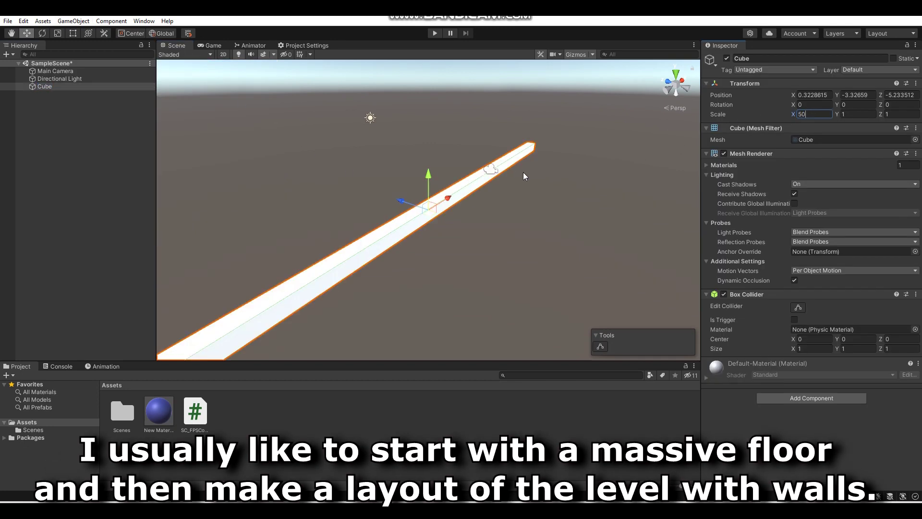
alt+drag(523, 174, 492, 202)
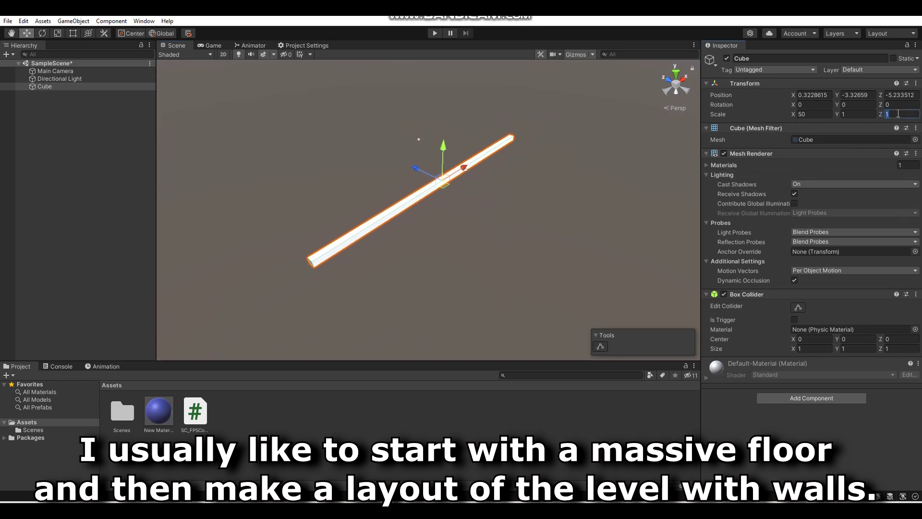
text(50)
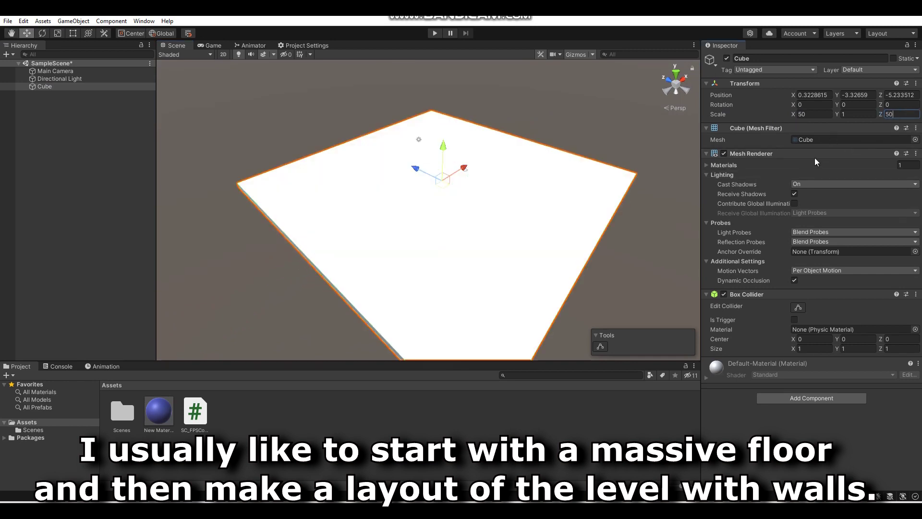
alt+drag(531, 228, 496, 190)
scroll(496, 190, up, 2)
Apply the existing blue placeholder material to the floor
click(451, 411)
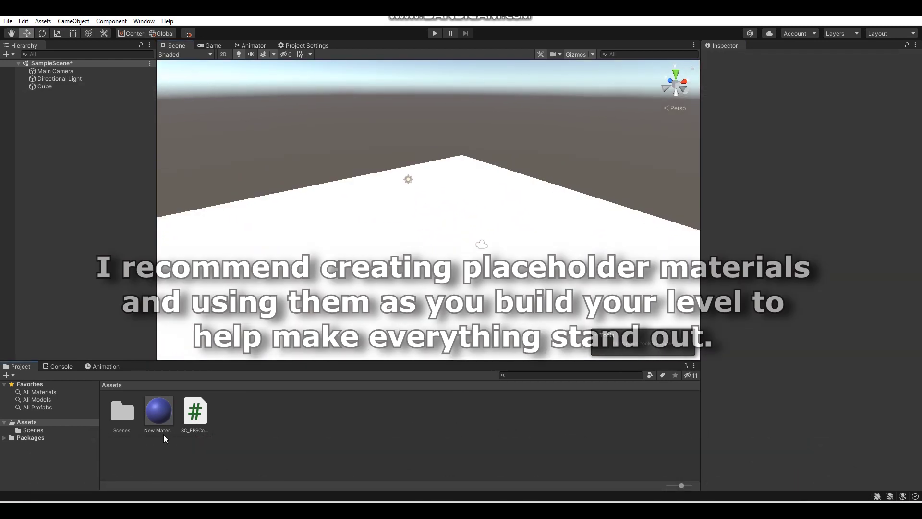
drag(217, 374, 265, 324)
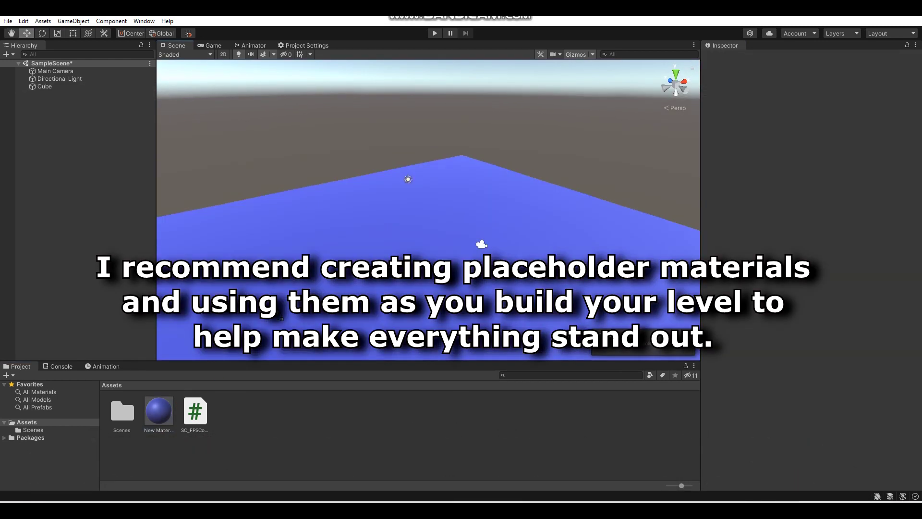
right_drag(277, 312, 504, 304)
key(a)
key(w)
alt+drag(396, 194, 384, 192)
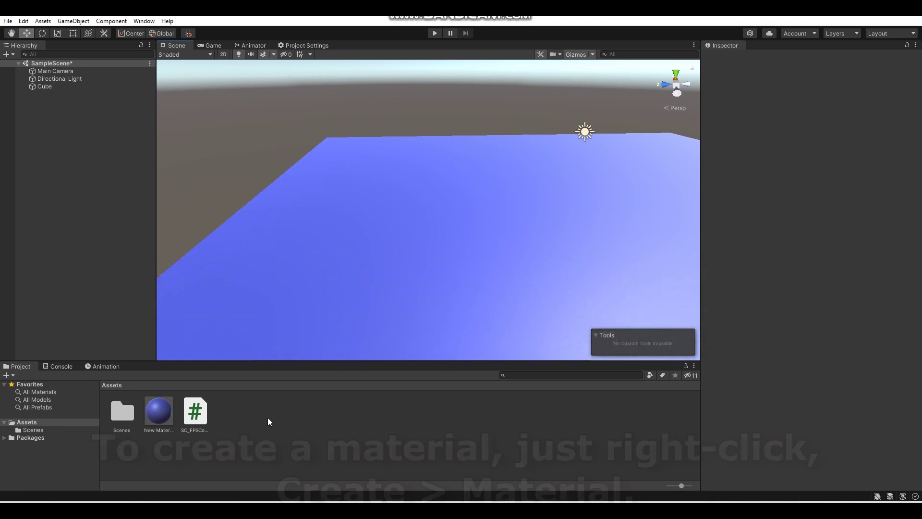
Create another new material in the Assets folder
right_click(266, 419)
mouse_move(368, 164)
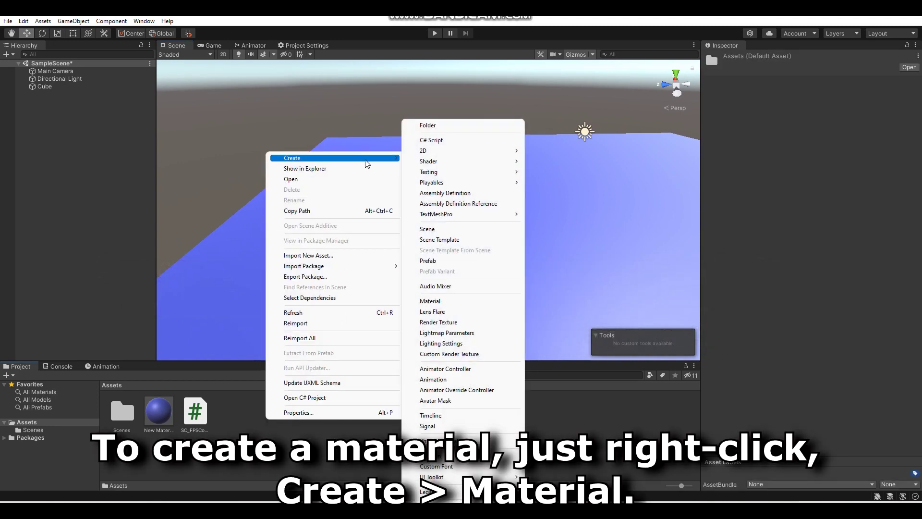
click(443, 302)
alt+drag(451, 256, 214, 148)
Add a capsule as a player-size reference and stand it on top of the floor
click(73, 20)
mouse_move(105, 68)
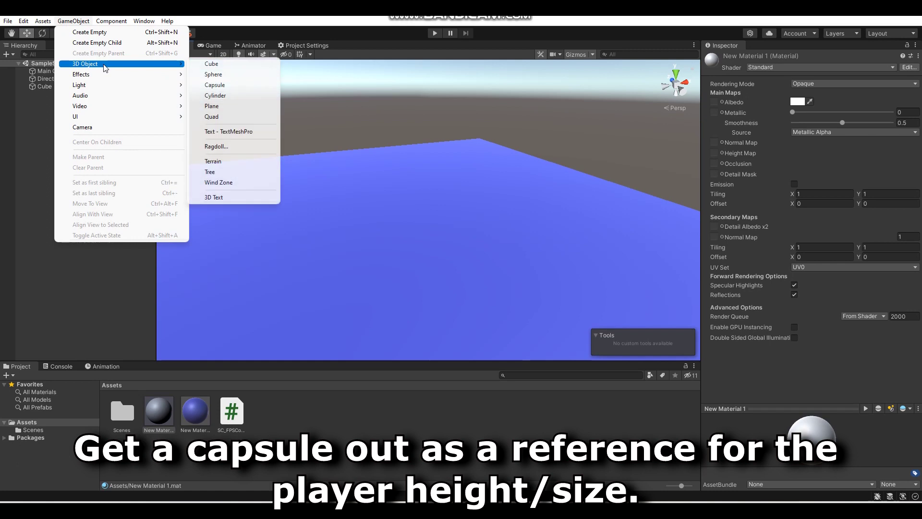
click(234, 85)
right_drag(409, 174, 487, 151)
key(a)
key(w)
key(w)
drag(444, 192, 445, 179)
right_drag(437, 185, 422, 210)
key(s)
alt+drag(423, 210, 300, 220)
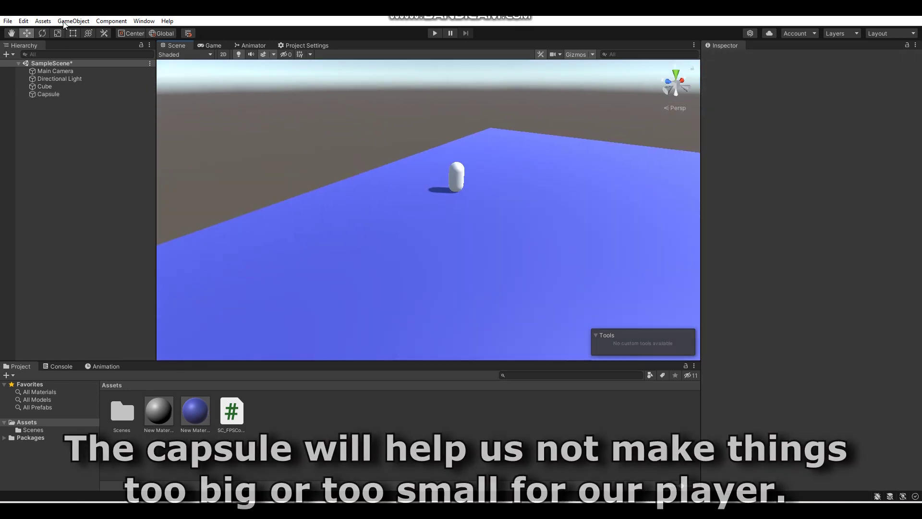
Add a cube and raise it above the floor beside the capsule, at about X 3.01, Y -2.36, Z 14.6
click(64, 21)
mouse_move(82, 62)
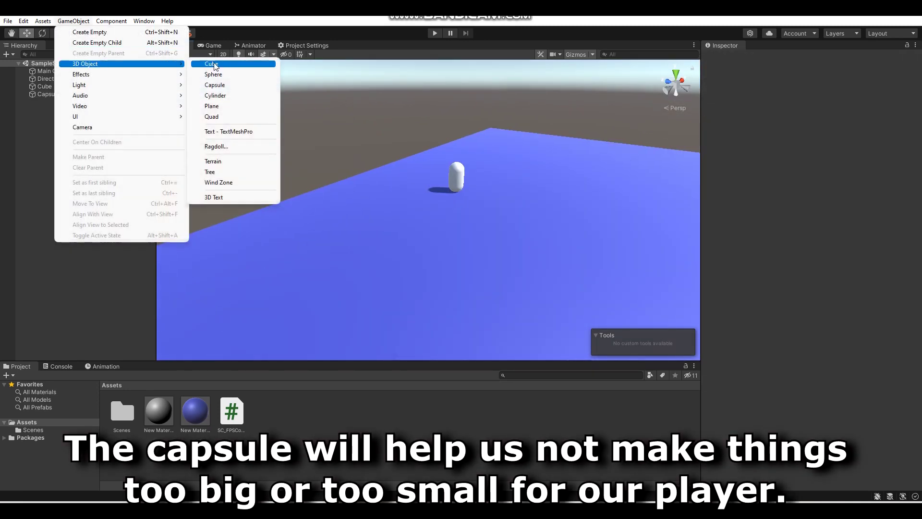
click(206, 62)
alt+drag(353, 119, 393, 126)
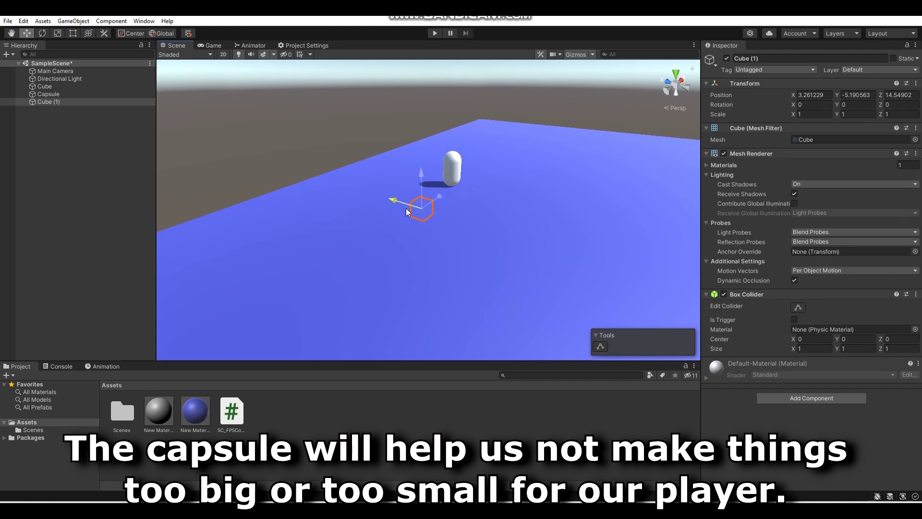
drag(424, 226, 400, 166)
alt+drag(502, 192, 488, 180)
key(w)
right_drag(488, 179, 422, 178)
key(d)
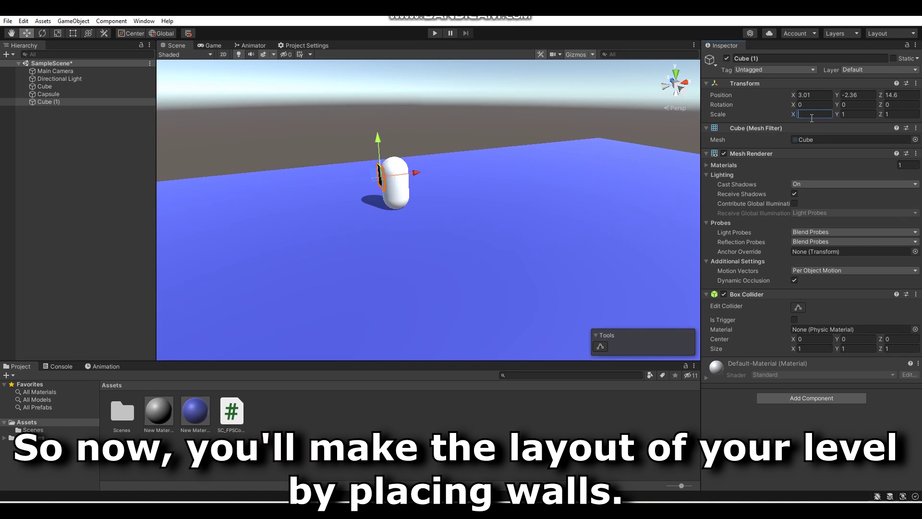
Set the cube's X scale to 9 and place a copy rotated 90 degrees on Y at its end, around X 7.44, Z 10.41
text(20)
key(BackSpace)
text(8)
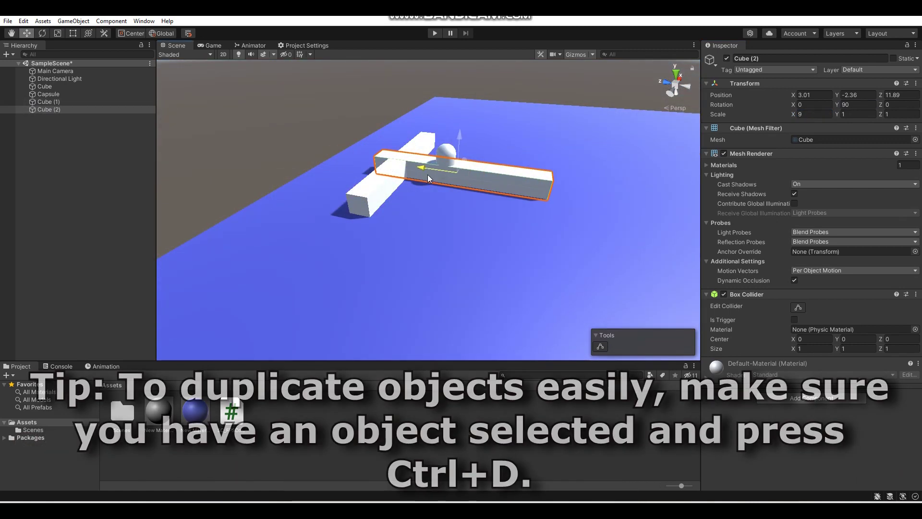
drag(427, 174, 227, 181)
drag(417, 191, 511, 193)
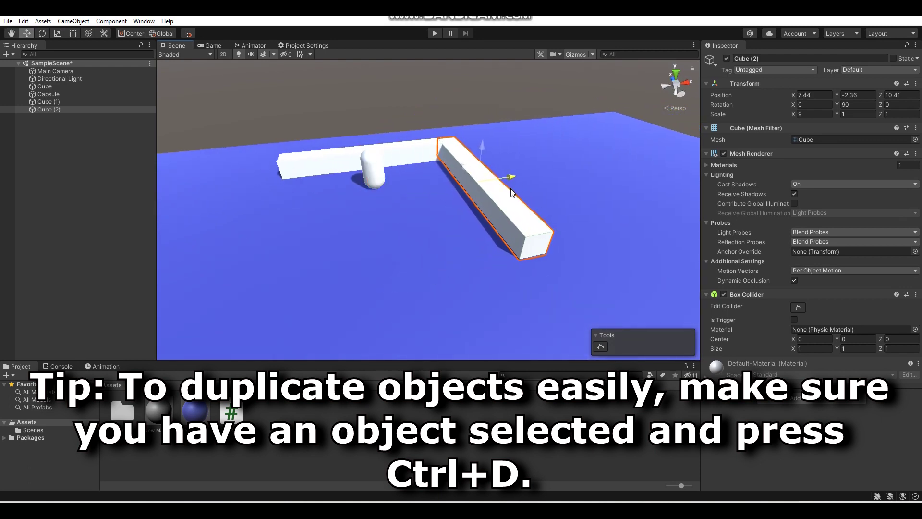
Duplicate the side wall and place the copy parallel to it at the opposite end of the back wall
middle_drag(511, 192, 619, 187)
key(ctrl+d)
drag(620, 185, 446, 226)
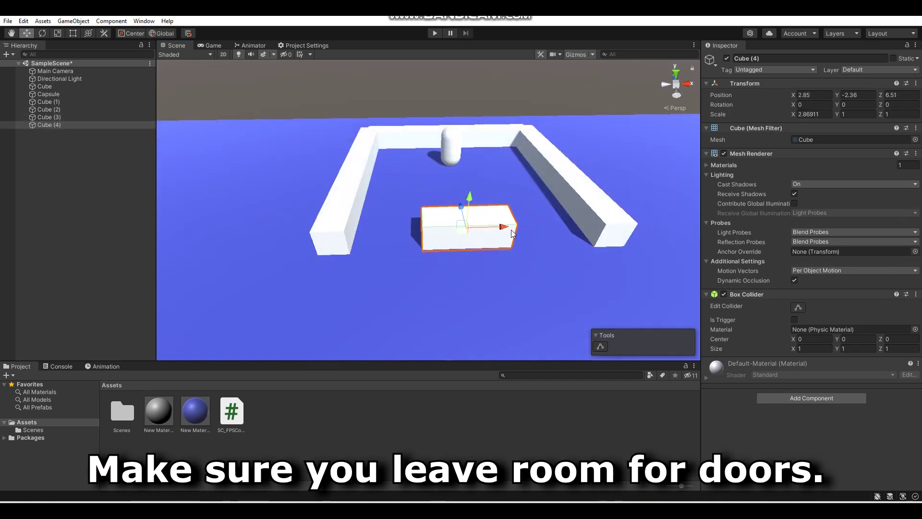
Close the room's open side with two short wall pieces at Z 6.51, leaving a doorway gap between them
drag(499, 229, 431, 230)
drag(540, 240, 590, 239)
right_drag(590, 239, 587, 219)
key(w)
key(s)
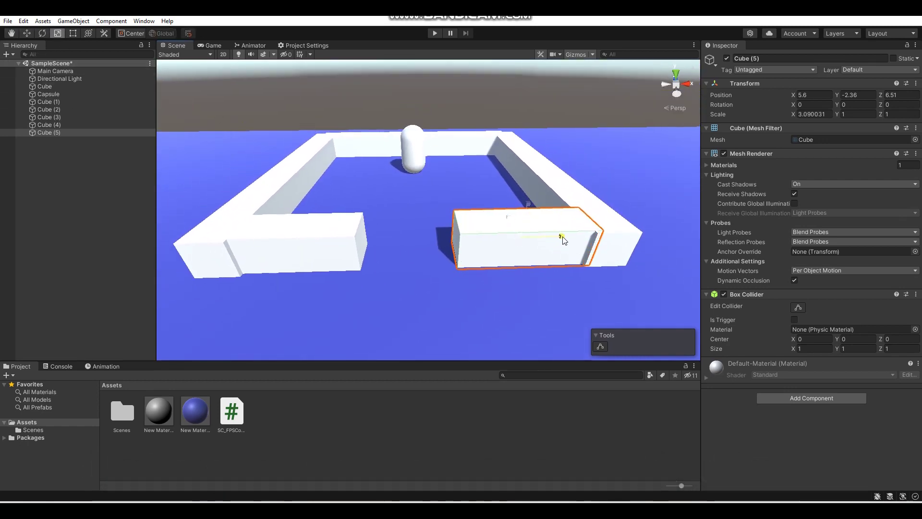
click(326, 242)
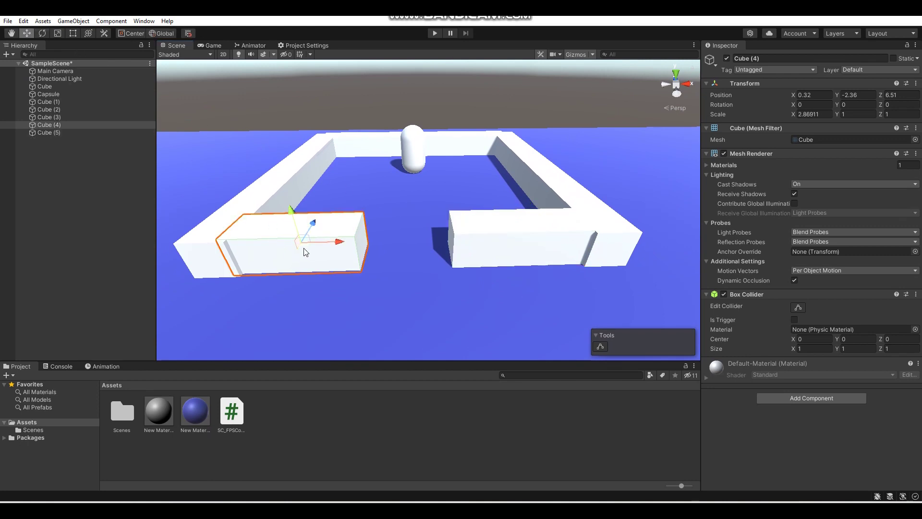
click(499, 246)
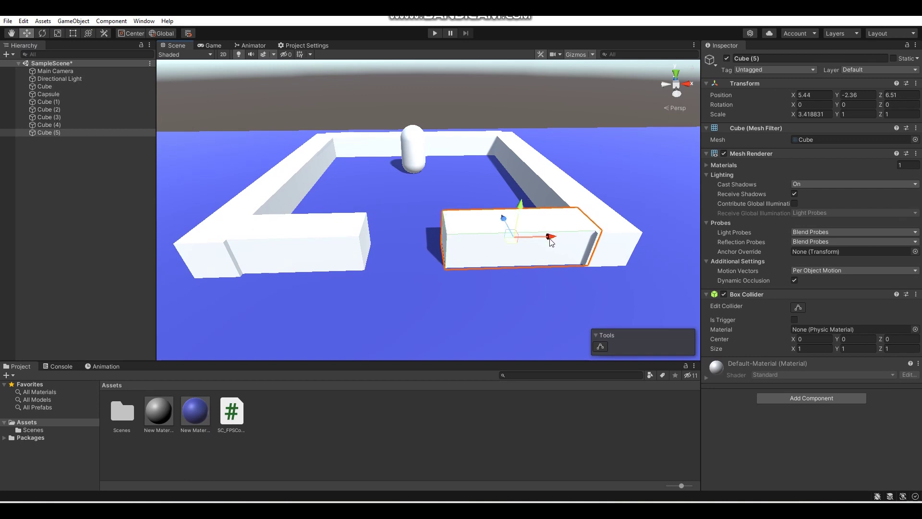
Duplicate the room's side wall and move the copy outside the room to about X 7.51, Z 1.9 as a hallway wall
scroll(550, 241, down, 6)
alt+drag(552, 242, 689, 250)
click(433, 161)
key(ctrl+d)
drag(417, 157, 510, 184)
middle_drag(572, 194, 471, 186)
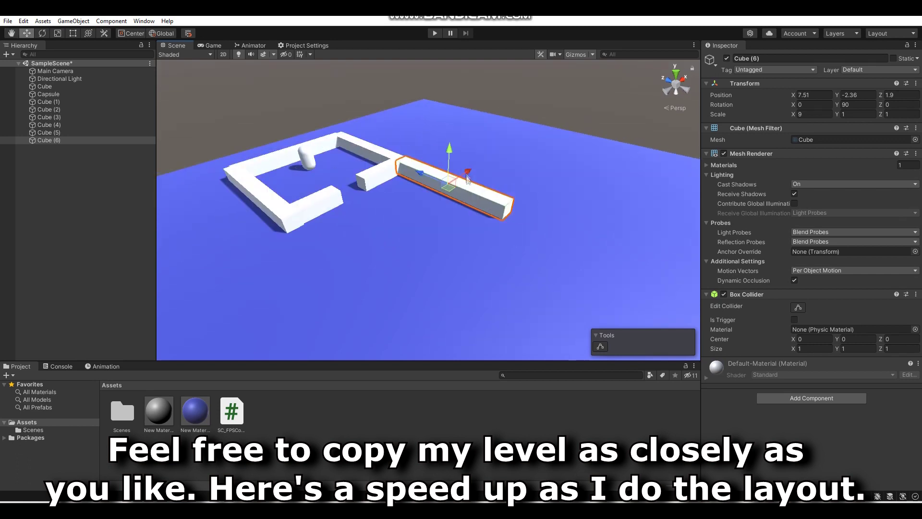
Duplicate the hallway wall and place the copy further along the same line, leaving a door gap
drag(470, 182, 419, 190)
key(ctrl+d)
key(Delete)
click(82, 151)
alt+drag(419, 190, 537, 200)
drag(437, 210, 461, 166)
scroll(520, 201, up, 3)
Duplicate a wall for the hallway's opposite side and stretch it to an X scale of about 26.6 near X 0.3
click(347, 178)
key(ctrl+d)
drag(329, 174, 524, 198)
alt+drag(524, 198, 485, 204)
scroll(485, 204, down, 2)
scroll(407, 202, down, 2)
click(405, 203)
alt+drag(425, 187, 395, 208)
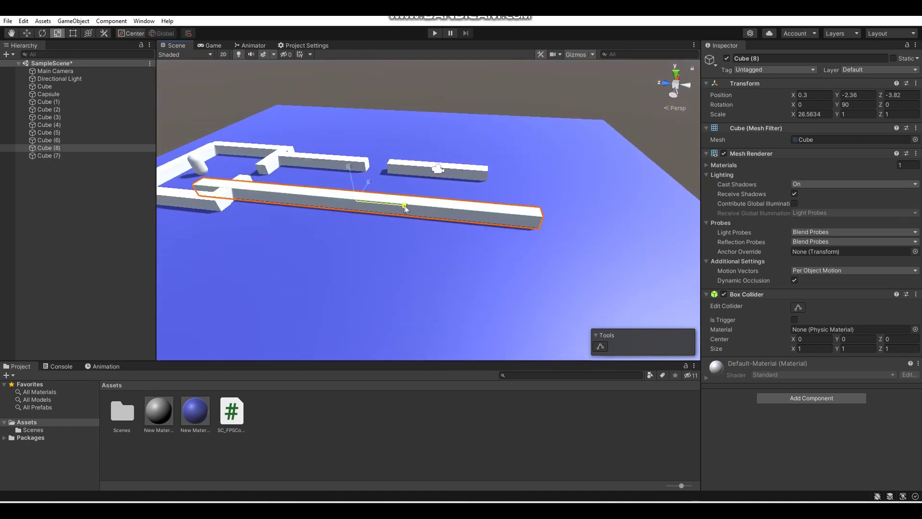
Duplicate a hallway wall, set its Y rotation to 0 and place it at the hallway's end at about X 10.19, Z -13.31
alt+drag(312, 205, 421, 207)
click(420, 207)
key(ctrl+d)
click(856, 105)
text(0)
drag(469, 188, 596, 221)
scroll(439, 219, up, 3)
drag(512, 216, 632, 218)
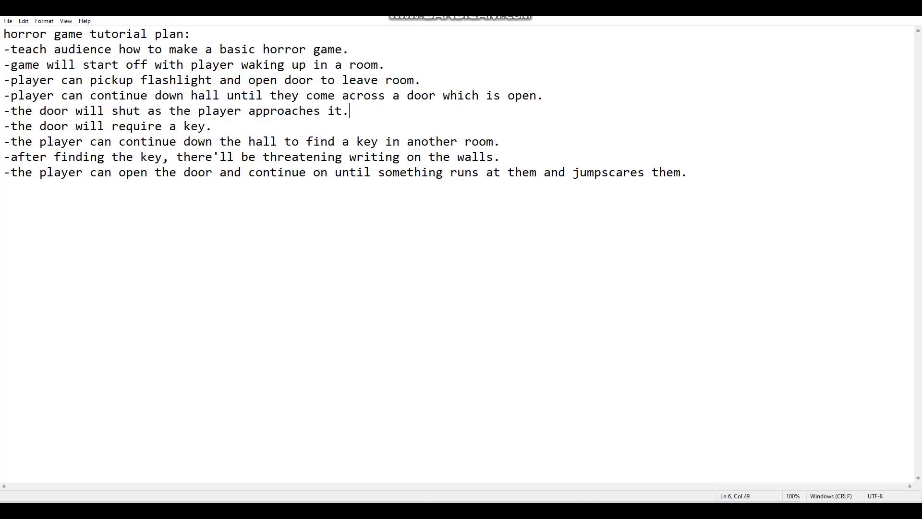
Duplicate the turned wall, stretch the copy to about 12.8 on X and position it as the side corridor's opposite wall
click(555, 509)
scroll(463, 249, down, 3)
alt+drag(463, 249, 388, 259)
key(ctrl+d)
drag(462, 187, 426, 251)
key(r)
drag(465, 286, 486, 296)
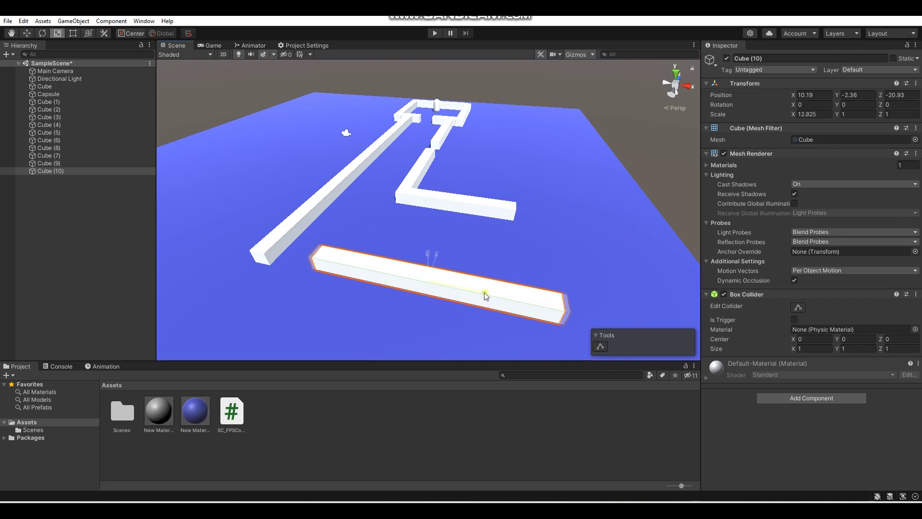
drag(394, 246, 404, 231)
Duplicate the corridor's outer wall, shorten the copy to about 4.28 and place it beyond a door gap at X 18.38, Z -19.21
alt+drag(405, 231, 512, 254)
key(ctrl+d)
key(r)
alt+drag(512, 255, 289, 261)
middle_drag(552, 216, 433, 211)
Lengthen the side corridor's inner wall so it reaches past the door gap in the outer wall
click(451, 196)
alt+drag(451, 196, 576, 212)
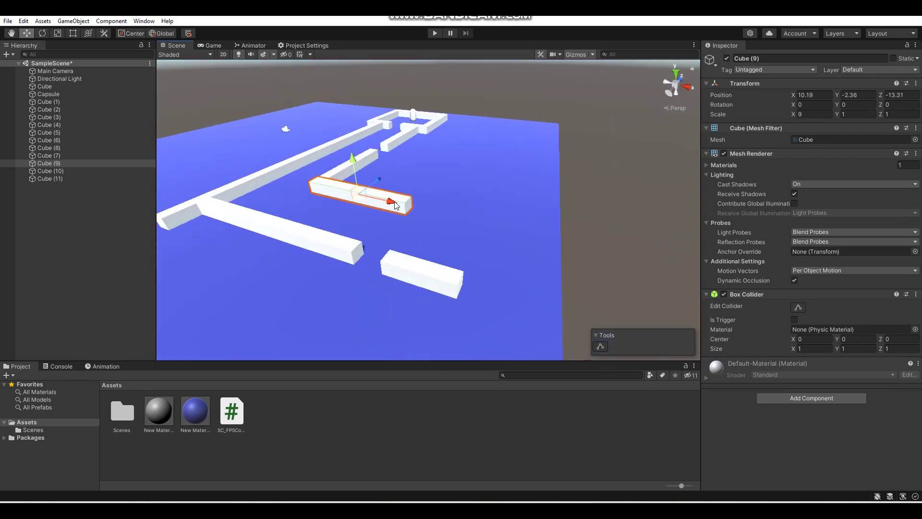
alt+drag(256, 139, 327, 182)
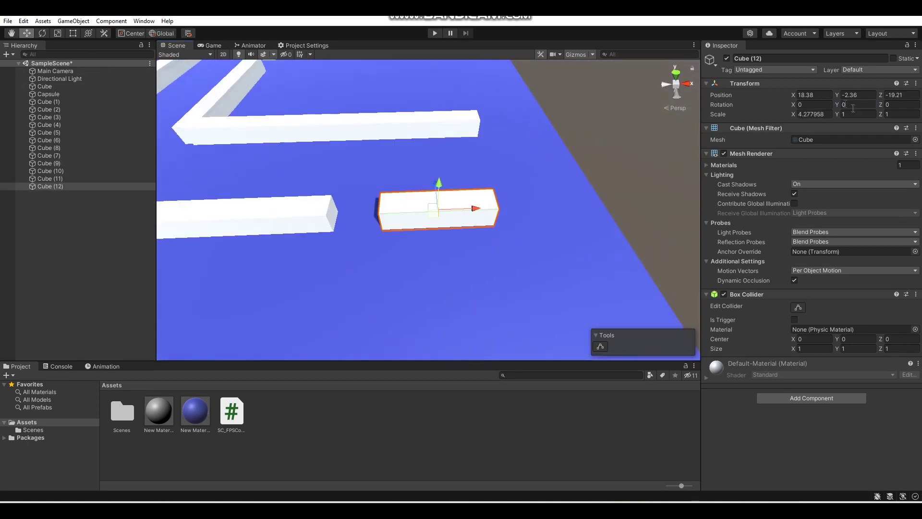
Rotate the copied short wall 90 degrees on Y, stretch it to about 5.93 and close the corridor's end at X 20.5, Z -16.24
key(BackSpace)
text(90)
alt+drag(408, 202, 547, 207)
drag(500, 181, 434, 170)
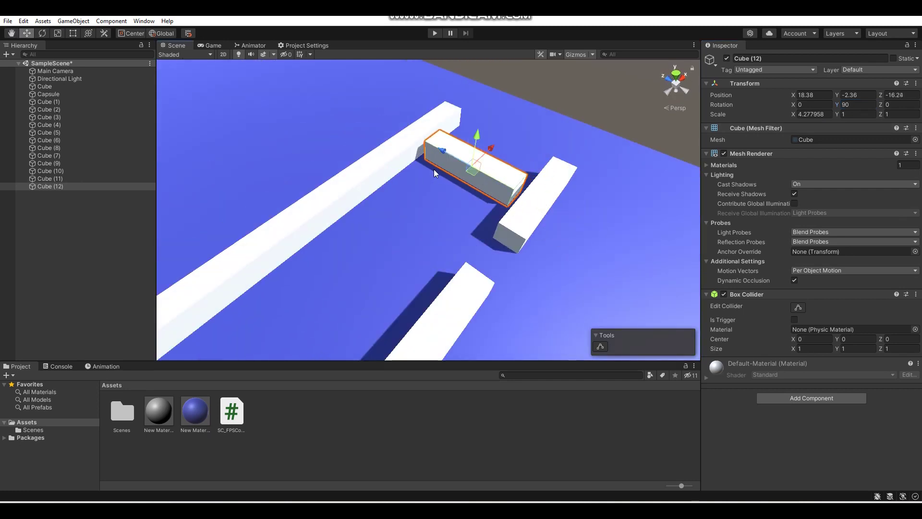
right_drag(516, 192, 501, 269)
key(w)
drag(501, 280, 554, 288)
right_drag(555, 288, 405, 257)
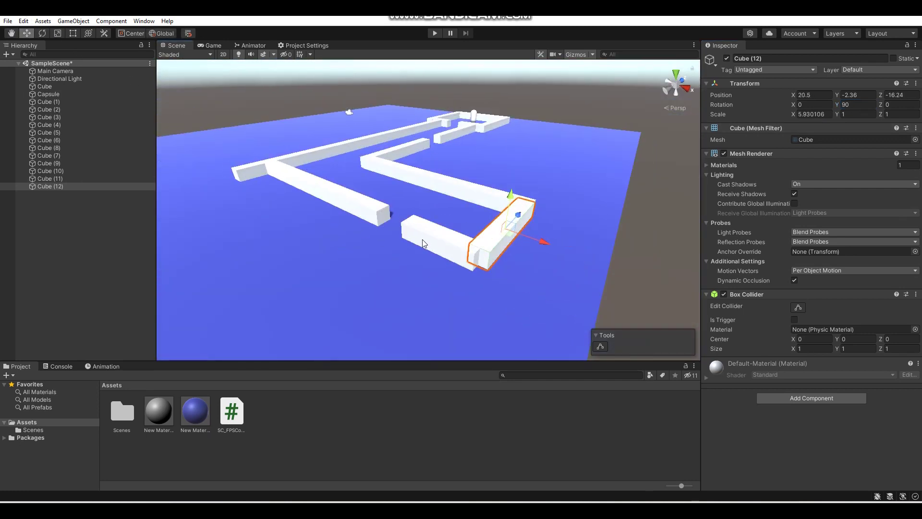
alt+drag(479, 257, 473, 255)
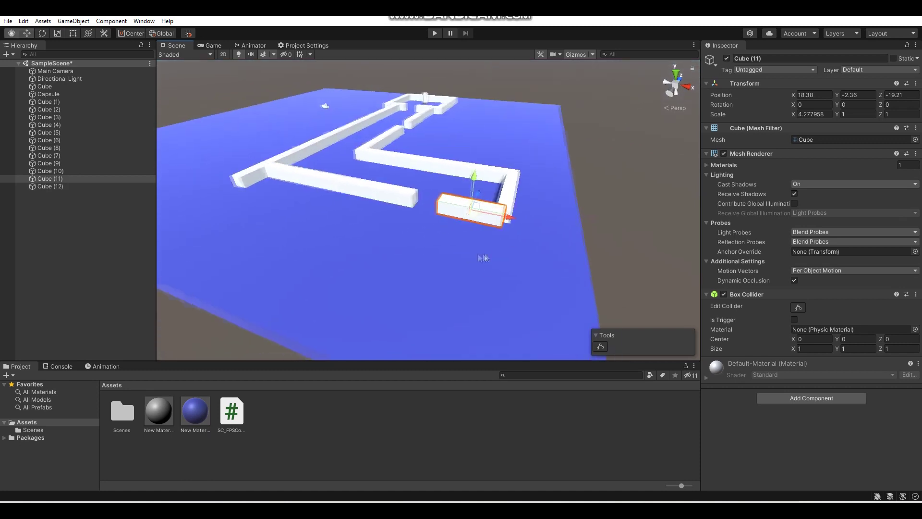
Add the new room's two side walls from copies rotated 90 degrees on Y and stretched to about 7.67, the second at X 9.32, Z -23.25
key(ctrl+d)
drag(880, 95, 864, 116)
alt+drag(421, 225, 499, 245)
key(r)
click(27, 35)
right_drag(375, 206, 432, 185)
drag(430, 188, 420, 202)
right_drag(422, 202, 517, 211)
key(ctrl+d)
drag(524, 216, 341, 189)
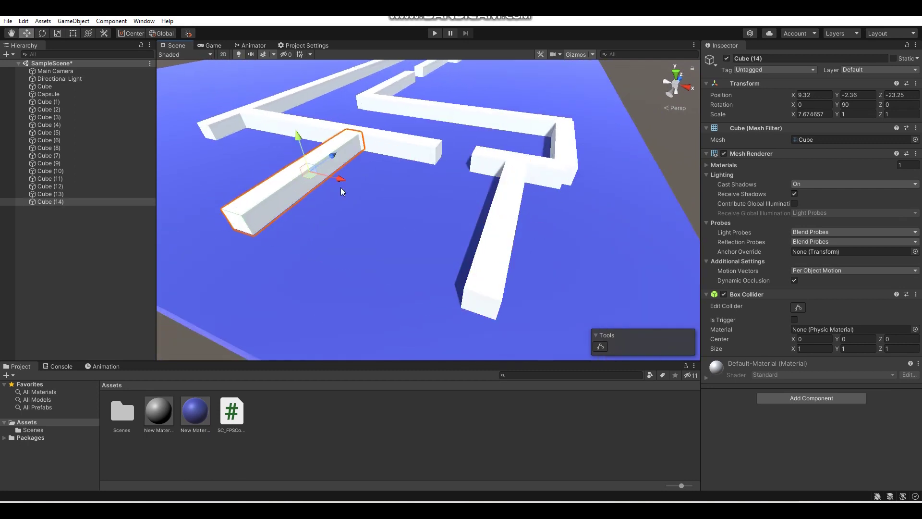
Duplicate the room's side wall, set the copy's Y rotation to 0 and fit it across the far end between both side walls
key(ctrl+d)
click(857, 105)
text(0)
drag(334, 155, 282, 196)
drag(287, 227, 300, 249)
drag(290, 255, 429, 249)
alt+drag(429, 249, 308, 255)
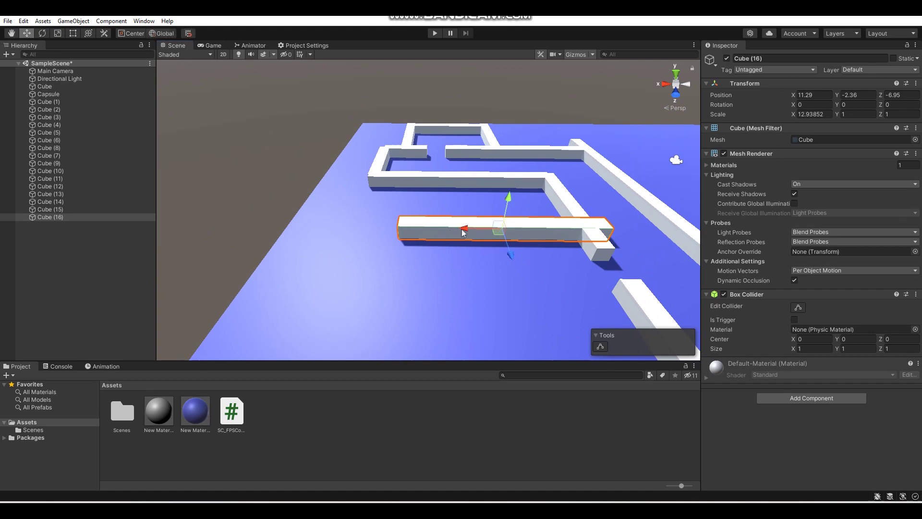
Stretch the new hallway wall to about 18.43 on X and place a parallel copy of it at X 15.51, Z -0.64
drag(426, 230, 395, 230)
right_drag(396, 229, 473, 234)
key(ctrl+d)
drag(477, 235, 513, 296)
right_drag(513, 297, 562, 300)
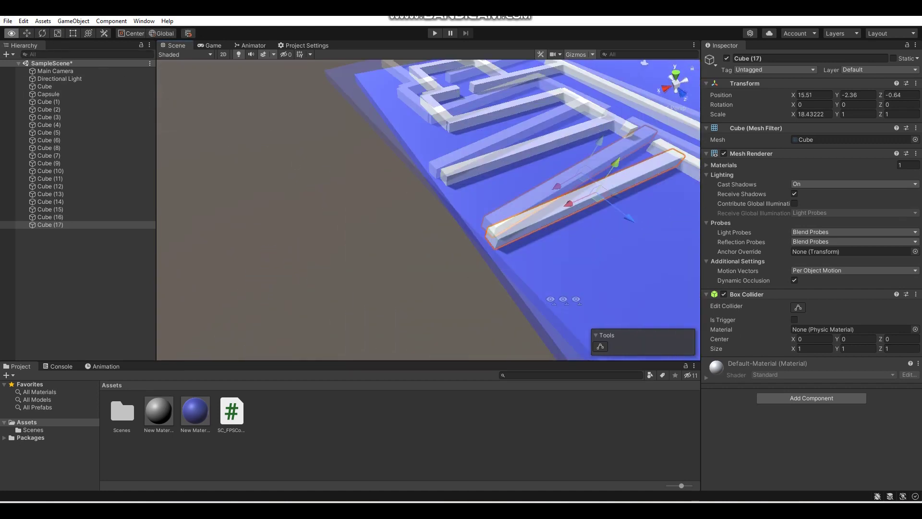
Duplicate the long hallway wall, rotate the copy 90 degrees on Y and fit it across the hallway's open end
alt+drag(562, 300, 759, 144)
key(ctrl+d)
click(863, 104)
text(90)
key(Return)
drag(516, 189, 482, 264)
drag(409, 240, 433, 246)
right_drag(433, 246, 341, 225)
right_drag(367, 226, 503, 272)
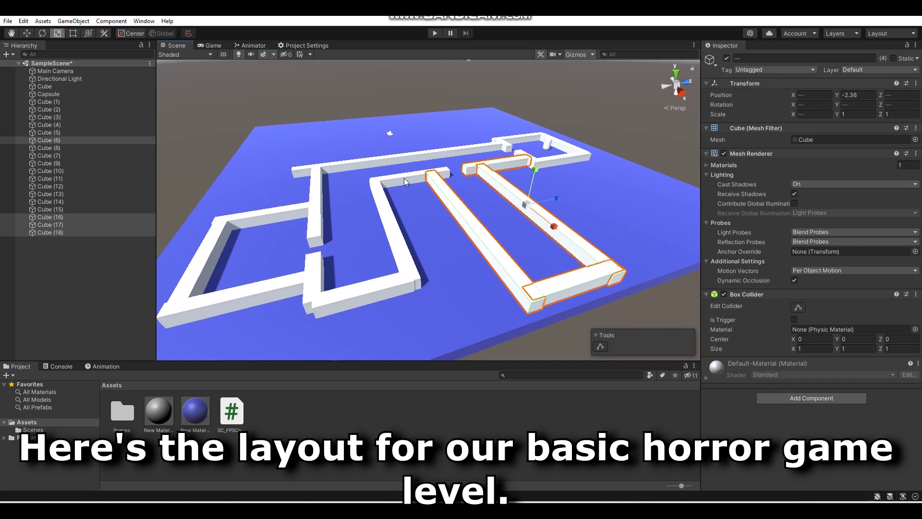
Select all the remaining walls of the level together and set their Y scale to 5
shift+click(401, 267)
shift+click(341, 289)
shift+click(309, 283)
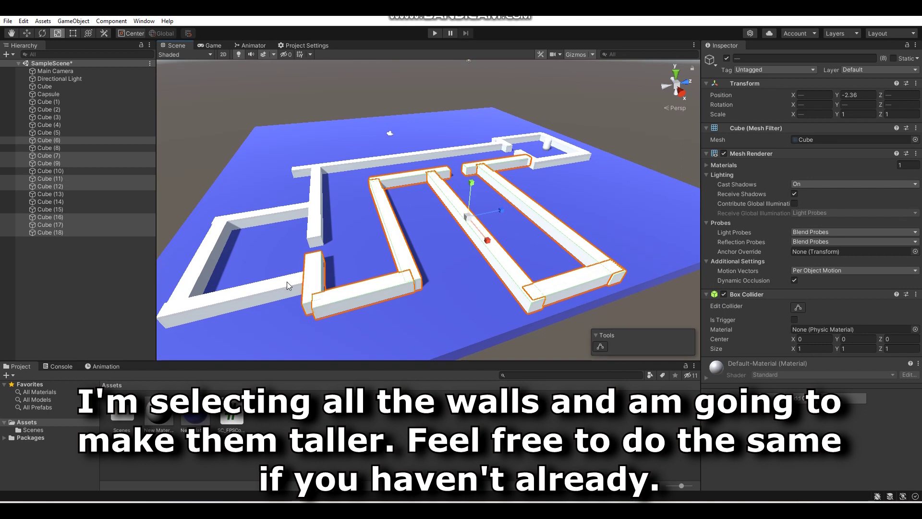
shift+click(287, 282)
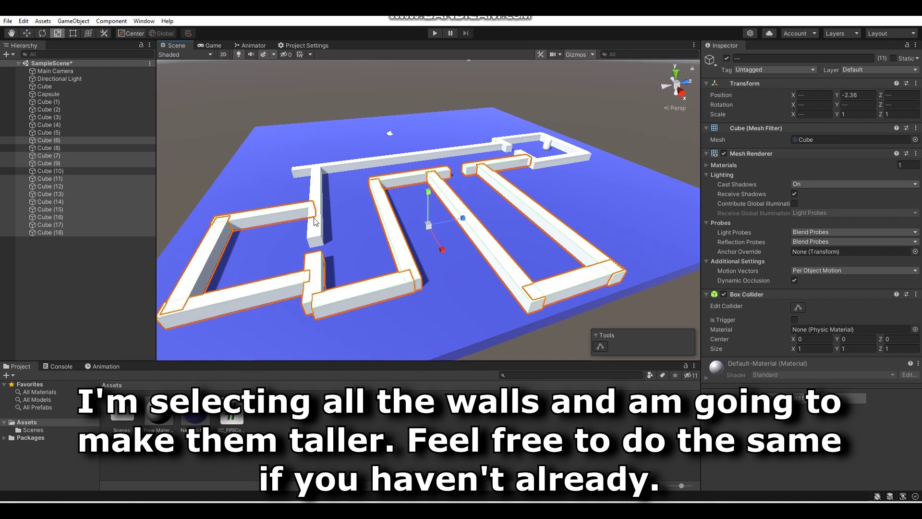
shift+click(350, 166)
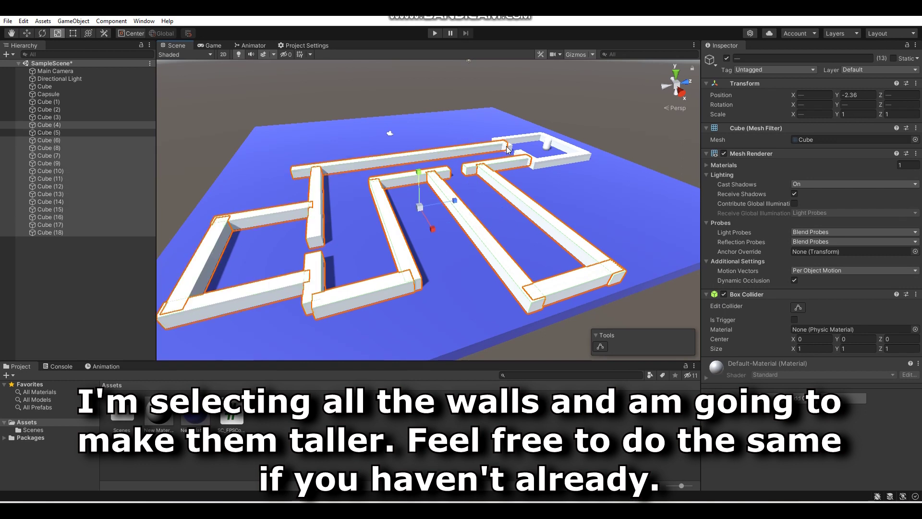
shift+click(540, 164)
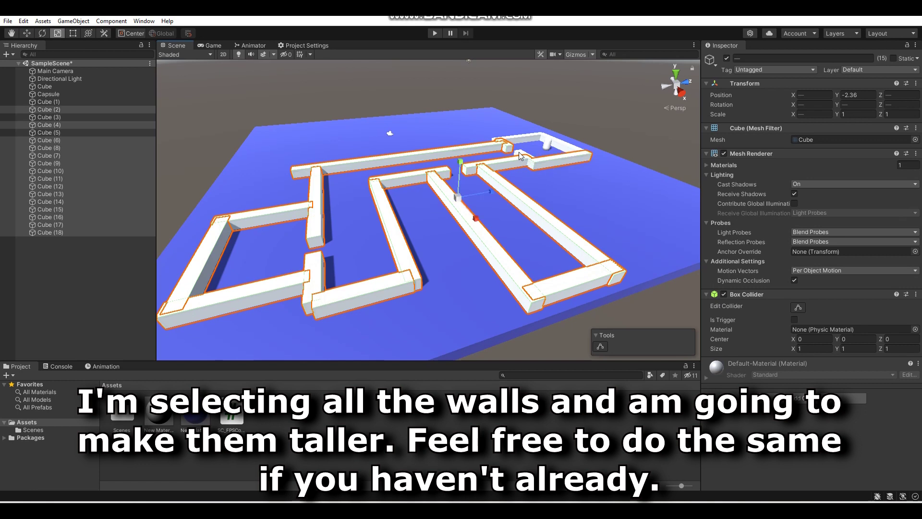
shift+click(567, 153)
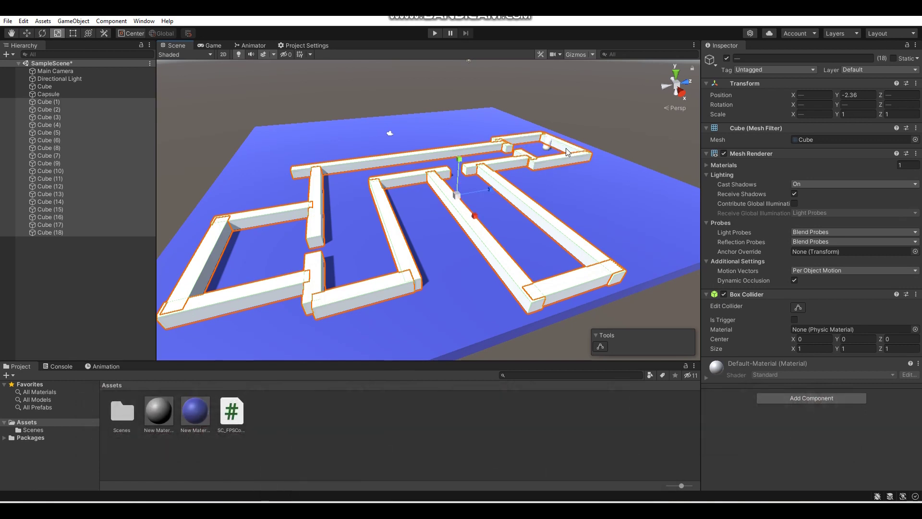
alt+drag(560, 169, 394, 176)
key(Left)
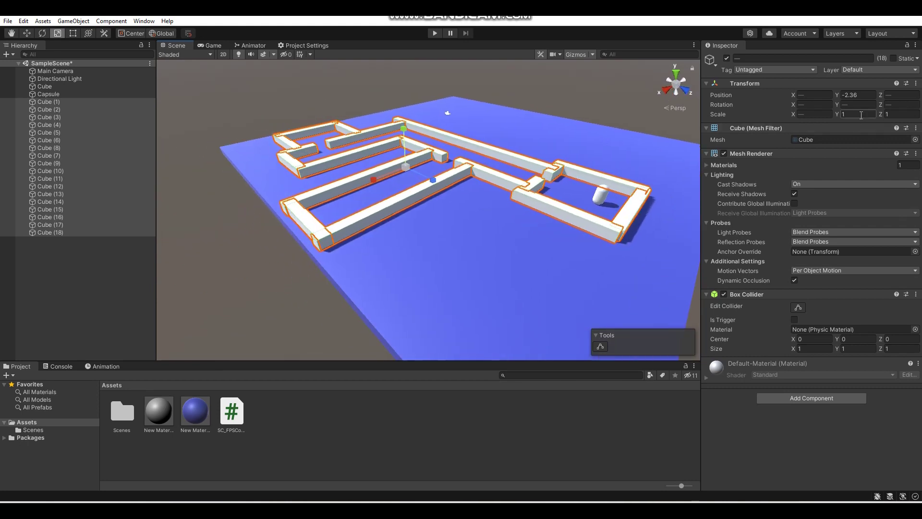
text(5)
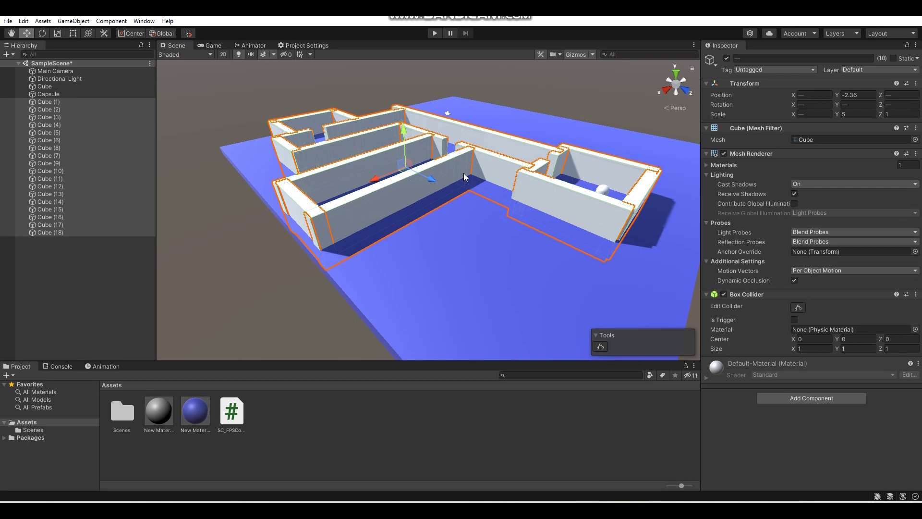
Raise all the selected walls to Y -0.51 so they stand on the floor
right_drag(509, 192, 389, 137)
mouse_move(390, 128)
mouse_down()
mouse_move(388, 102)
mouse_move(388, 113)
mouse_up()
right_drag(391, 115, 387, 116)
Copy the wall beside the starting room's doorway into the gap at X 3 and reduce its Y scale to about 2.27 as a header
right_drag(461, 270, 365, 248)
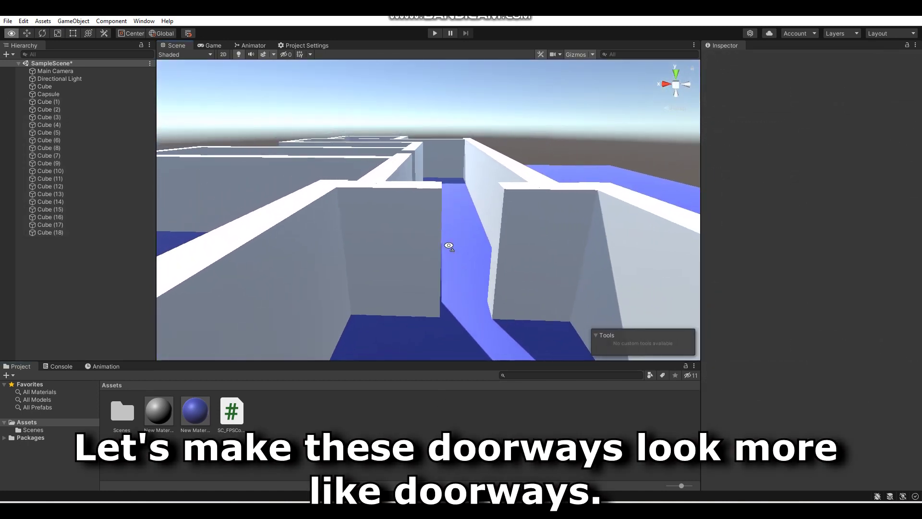
click(365, 249)
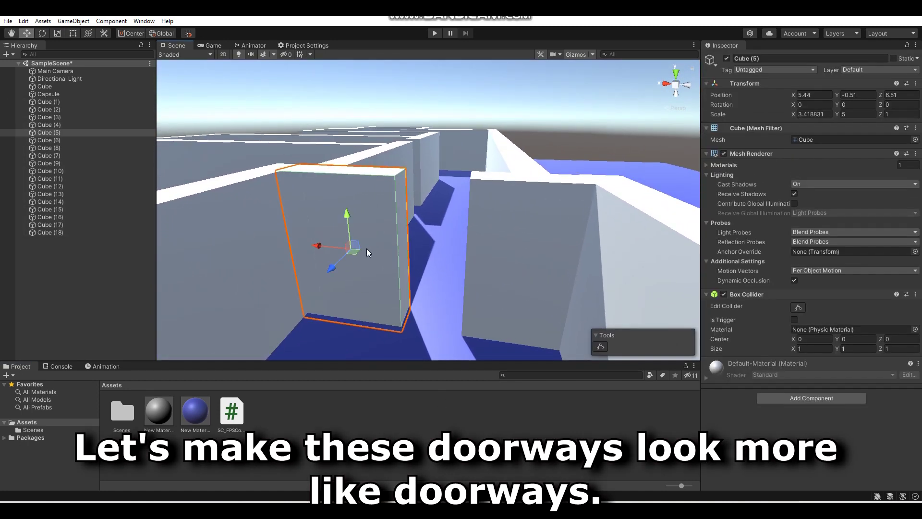
drag(325, 249, 393, 260)
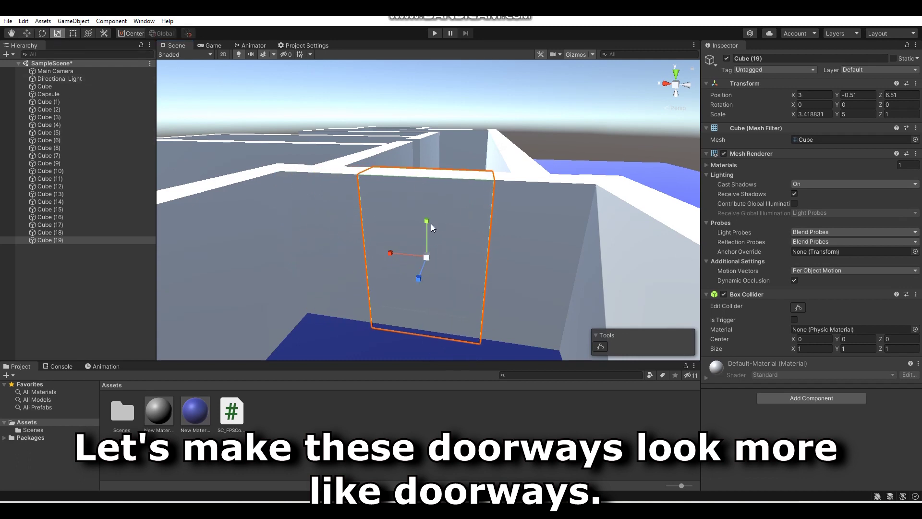
drag(428, 235, 424, 244)
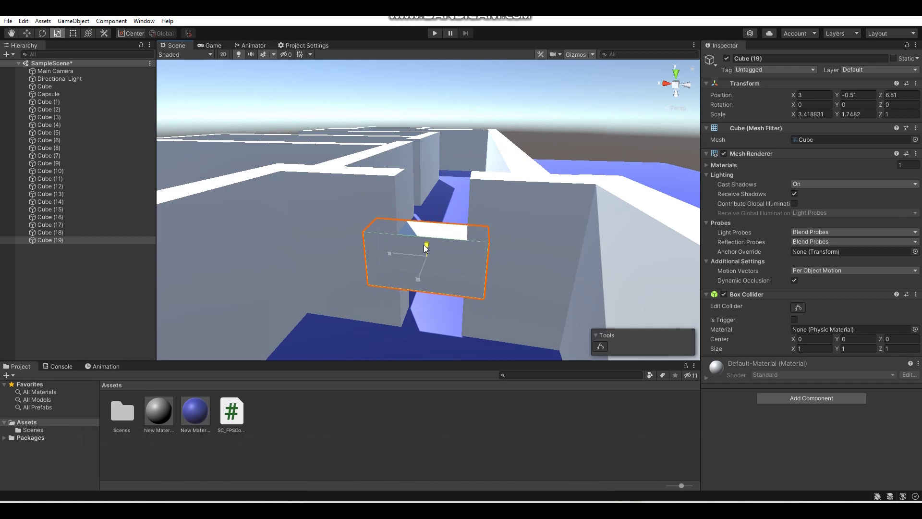
right_drag(417, 240, 479, 159)
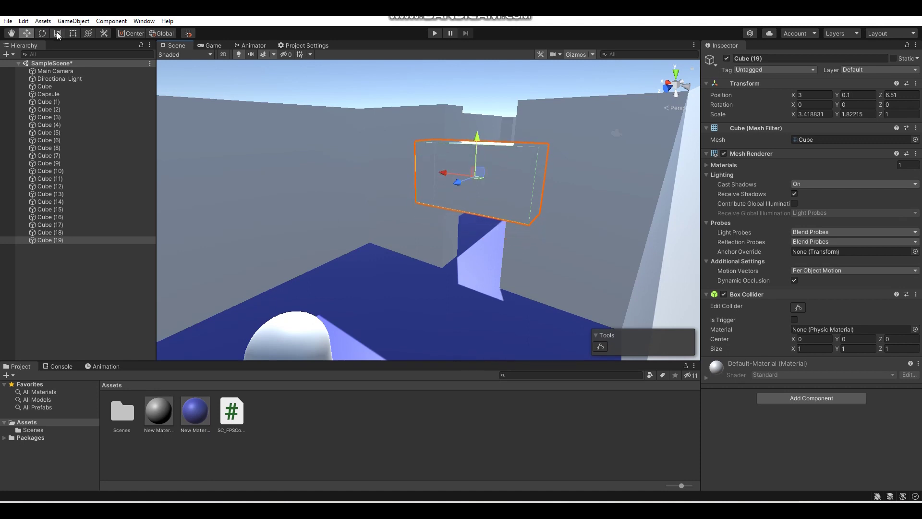
drag(479, 140, 477, 126)
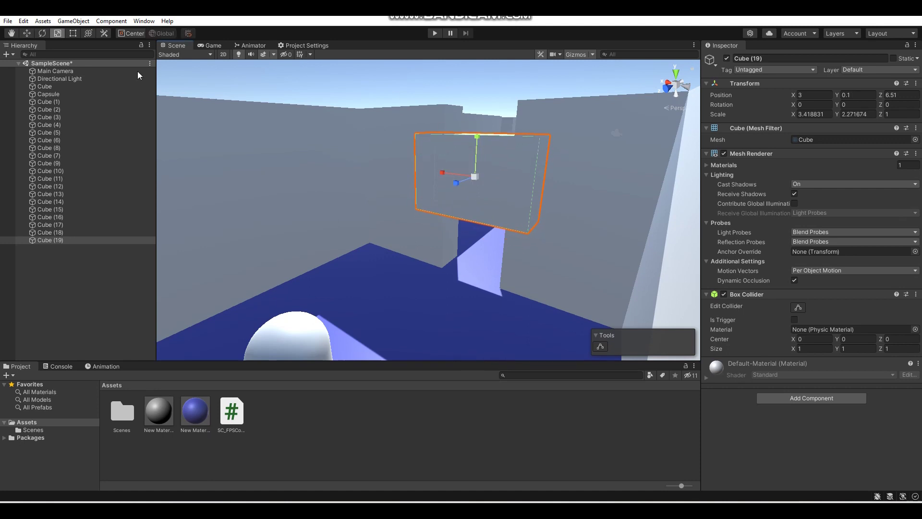
Raise the doorway header to Y 0.89 and thicken it to about 1.16 on Z to avoid overlapping wall faces
click(30, 29)
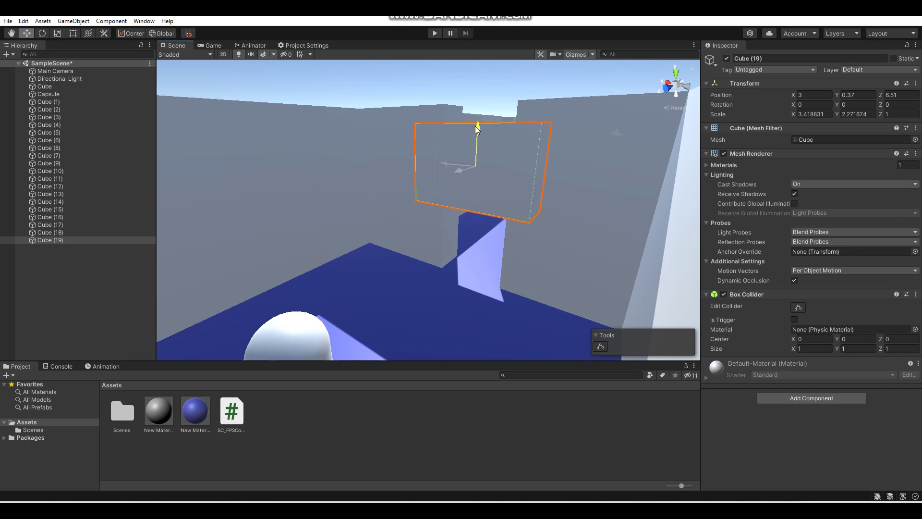
right_drag(478, 114, 494, 173)
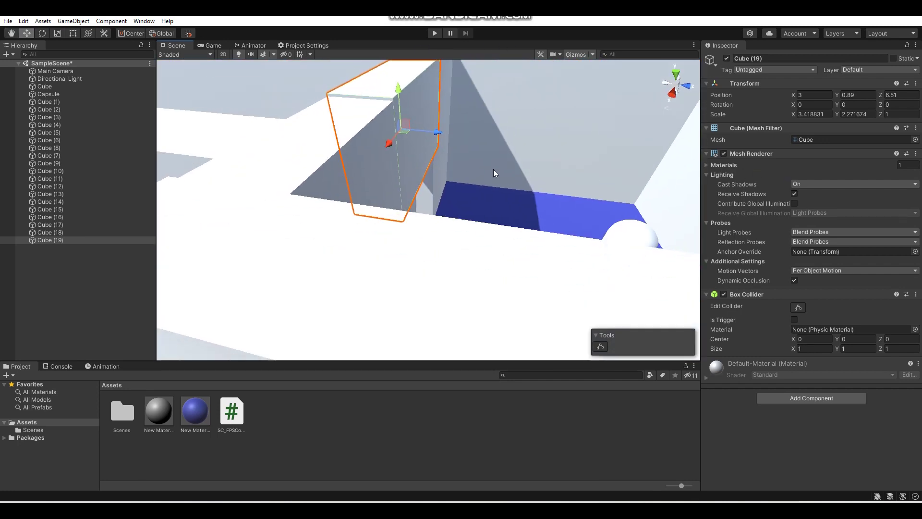
click(58, 33)
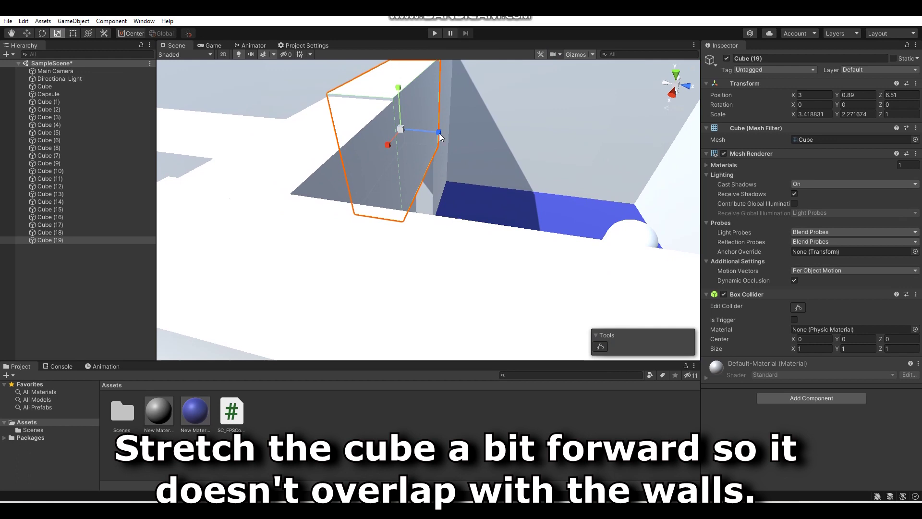
drag(442, 133, 445, 134)
Duplicate the doorway header, rotate the copy 90 degrees on Y and place it over the hallway's door gap
right_drag(446, 133, 226, 109)
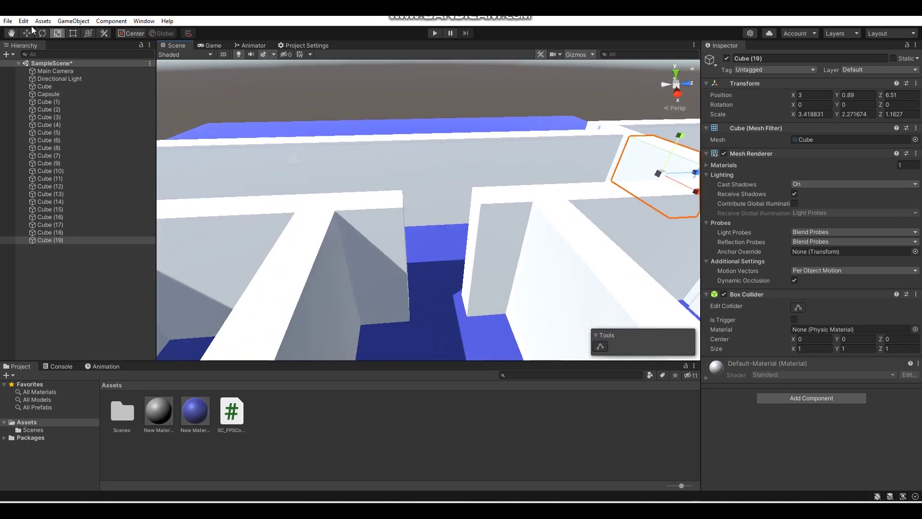
right_drag(380, 169, 443, 181)
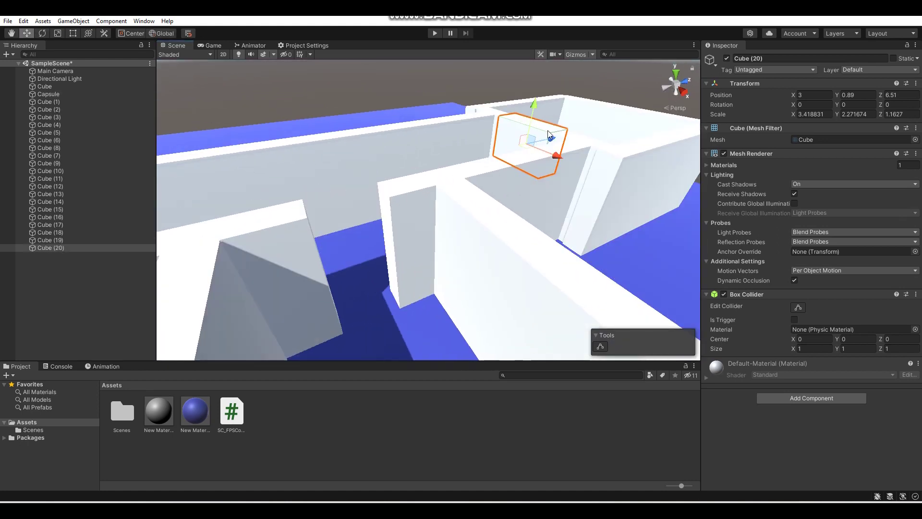
drag(553, 144, 332, 202)
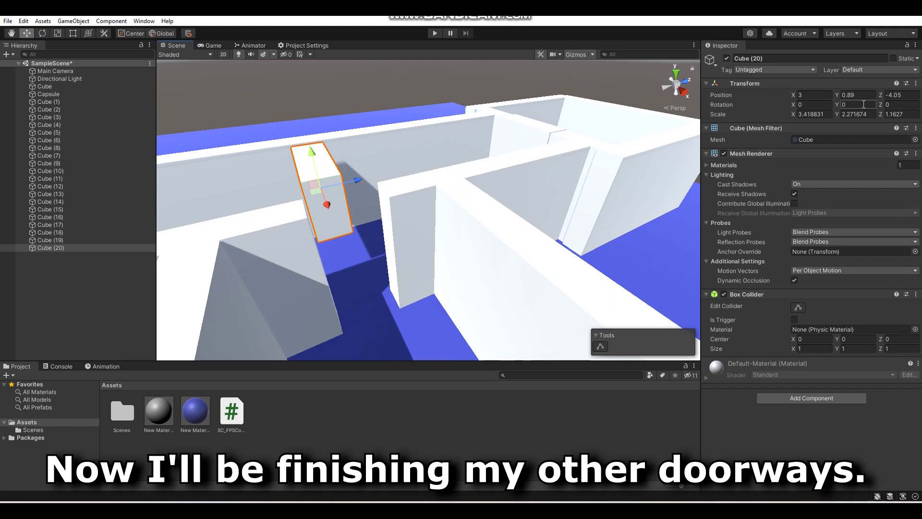
text(90)
drag(330, 204, 353, 251)
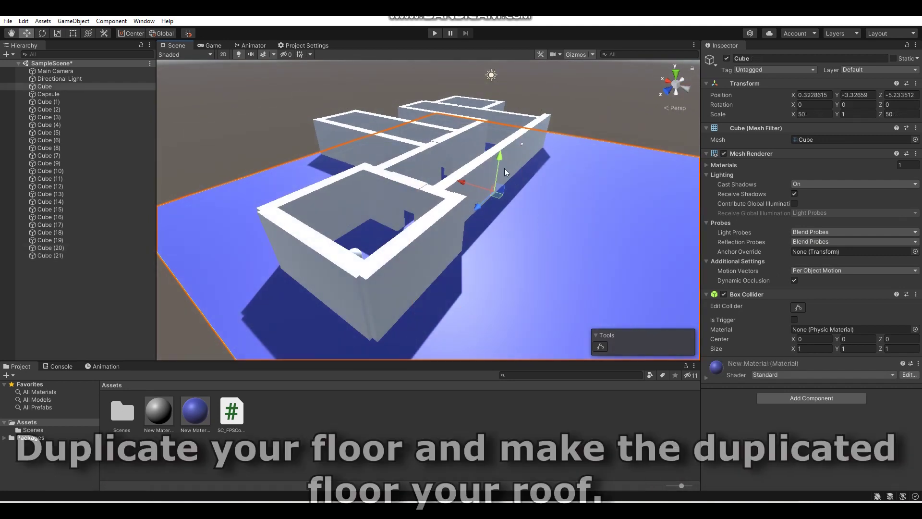
Duplicate the floor, set the copy's Y scale to 0.1 and raise it on top of the walls as the roof
drag(499, 159, 503, 136)
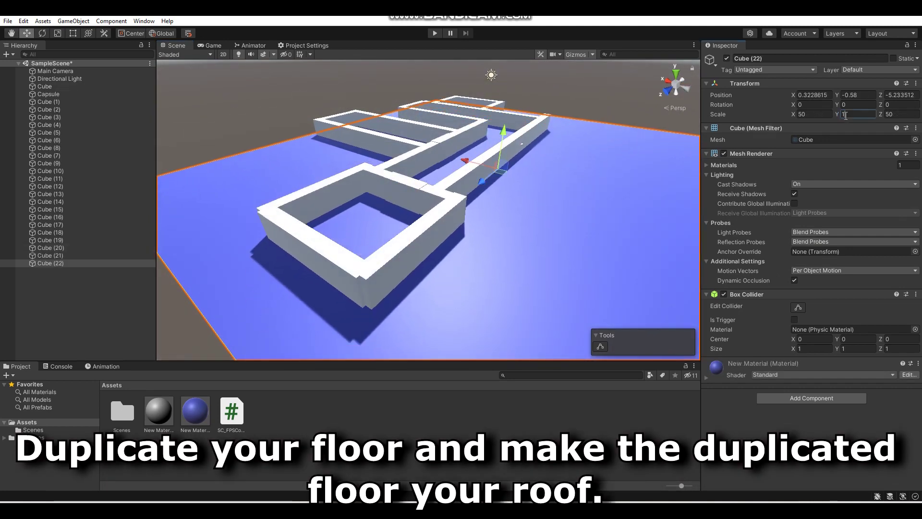
text(.1)
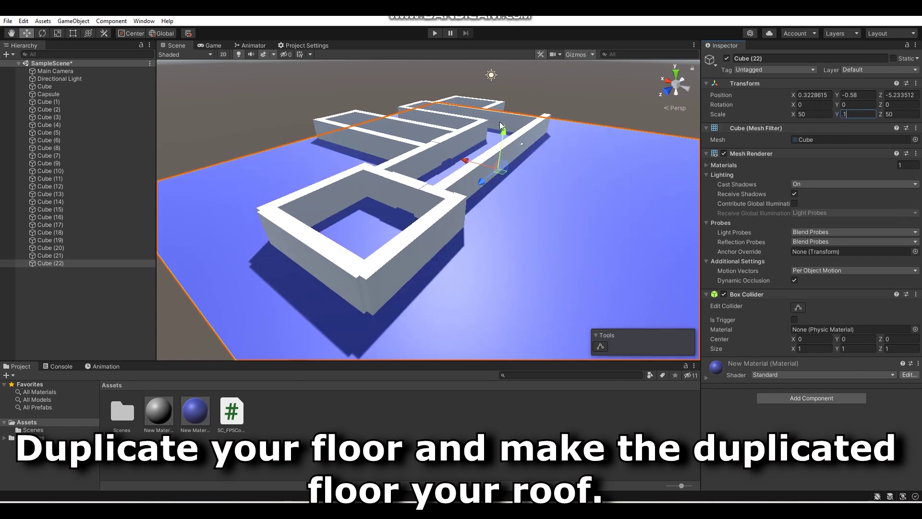
drag(502, 135, 497, 107)
click(346, 76)
Attach the SC_FPSController script to the player capsule inside the starting room and open its Running Speed value for editing
right_drag(347, 76, 346, 19)
key(w)
key(w)
right_drag(543, 87, 185, 219)
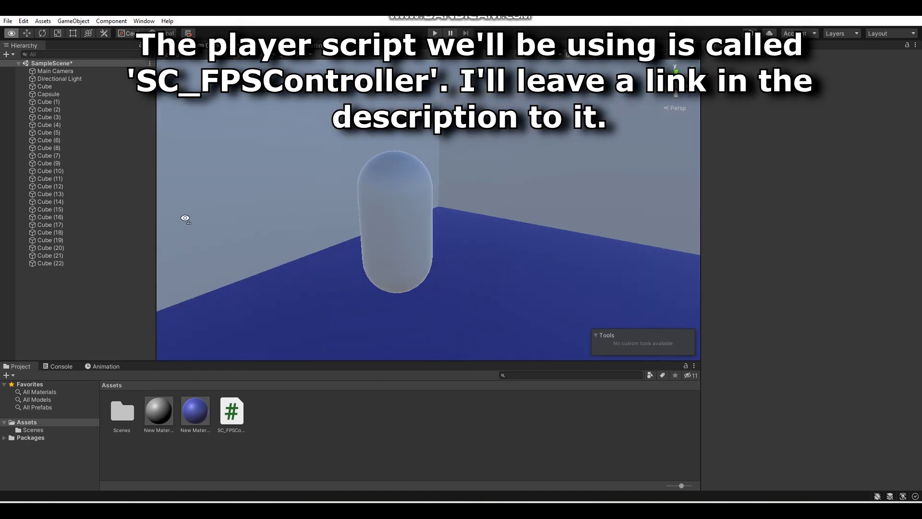
click(232, 418)
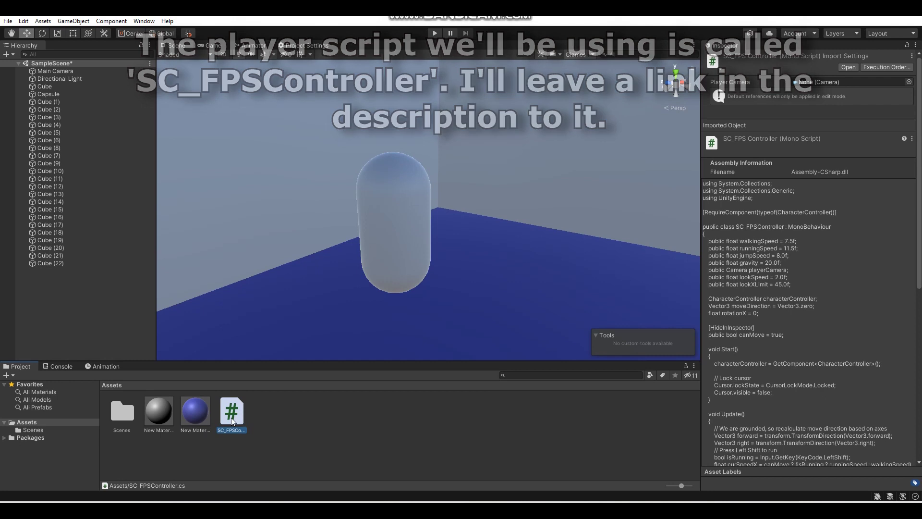
drag(230, 417, 392, 245)
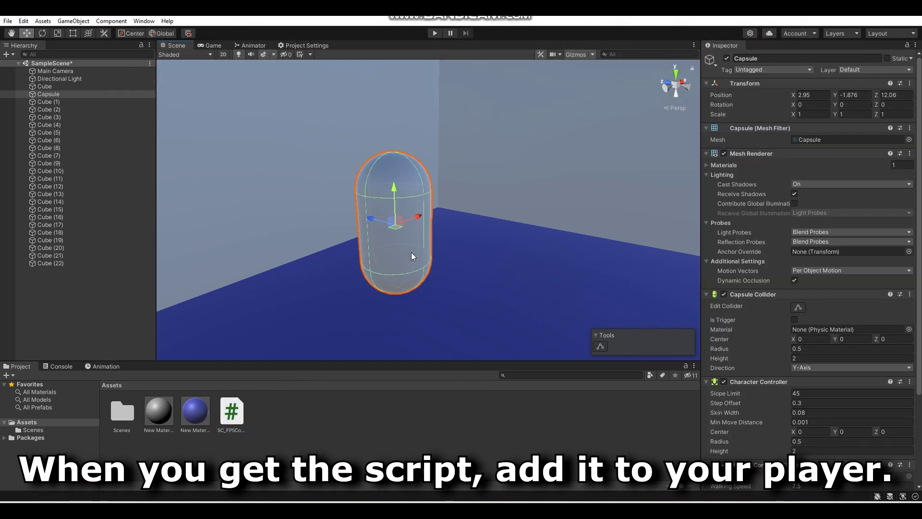
scroll(840, 380, down, 5)
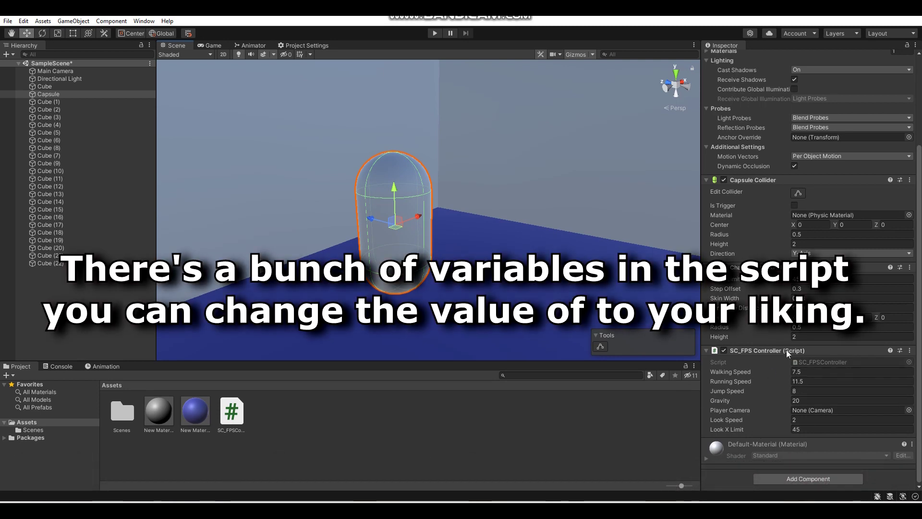
click(812, 381)
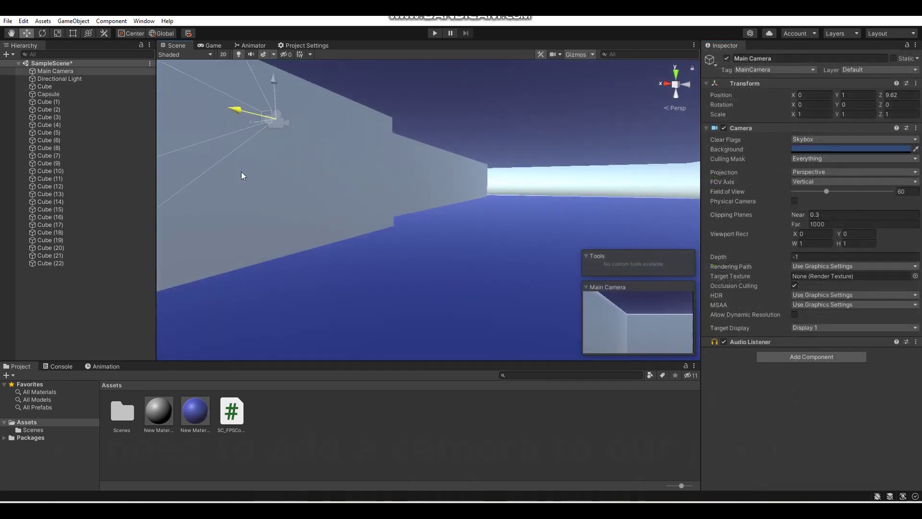
Move the Main Camera down beside the player capsule's head, at X 3.305, Y -1.203, Z 12.009
right_drag(243, 175, 331, 149)
alt+drag(331, 150, 177, 150)
alt+drag(399, 154, 166, 180)
drag(524, 108, 350, 116)
drag(385, 87, 384, 269)
alt+drag(384, 269, 260, 289)
key(d)
right_drag(261, 287, 187, 286)
key(s)
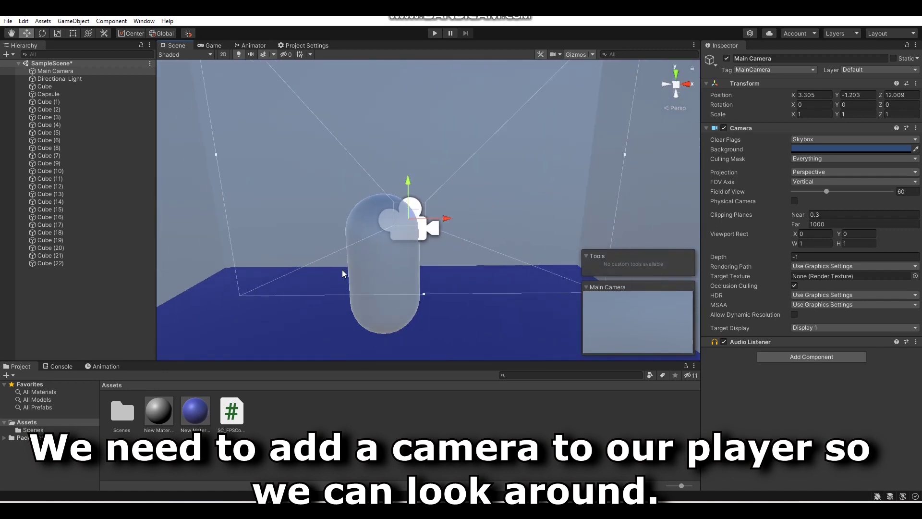
Centre the Main Camera inside the capsule's head and make it a child of the capsule
drag(447, 220, 423, 221)
right_drag(424, 221, 614, 191)
key(w)
key(a)
alt+drag(615, 191, 671, 199)
drag(459, 165, 460, 167)
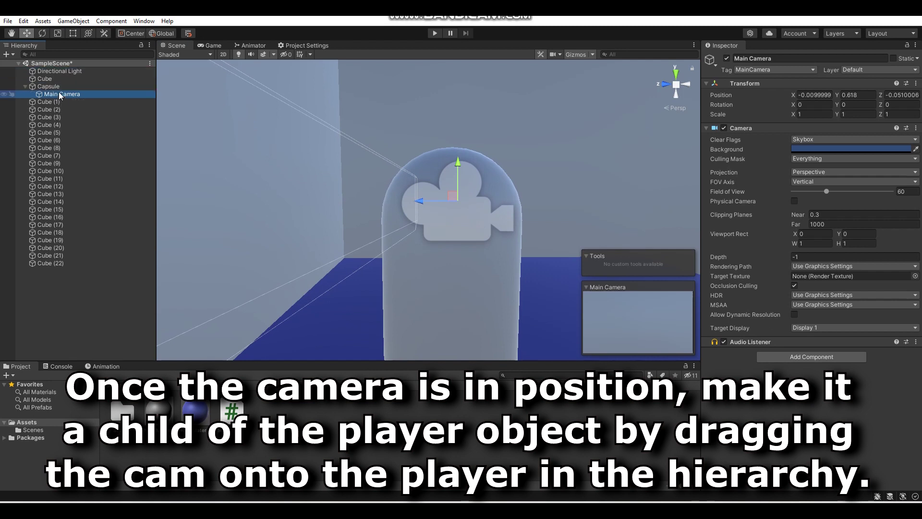
Rename the capsule object to Player
click(53, 87)
click(764, 59)
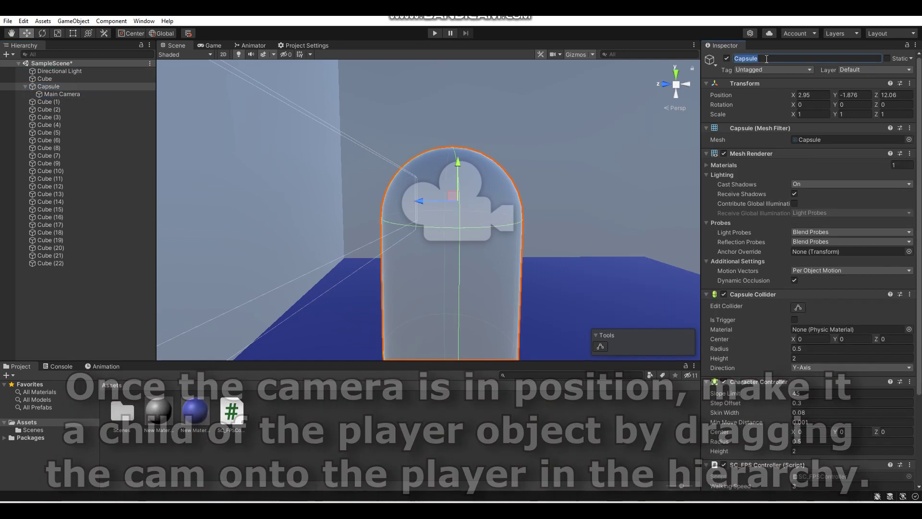
text(Player)
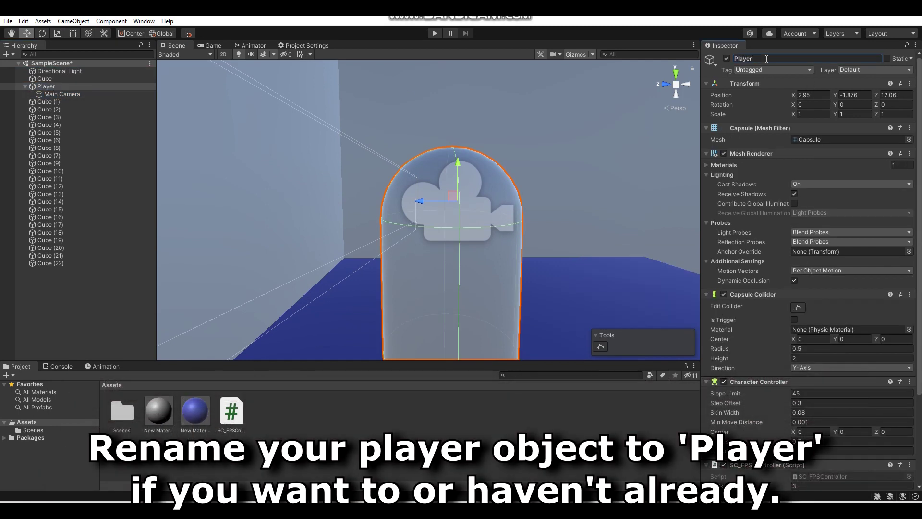
Assign the Main Camera as the Player Camera of the Player's SC_FPSController script
key(s)
right_drag(498, 173, 460, 192)
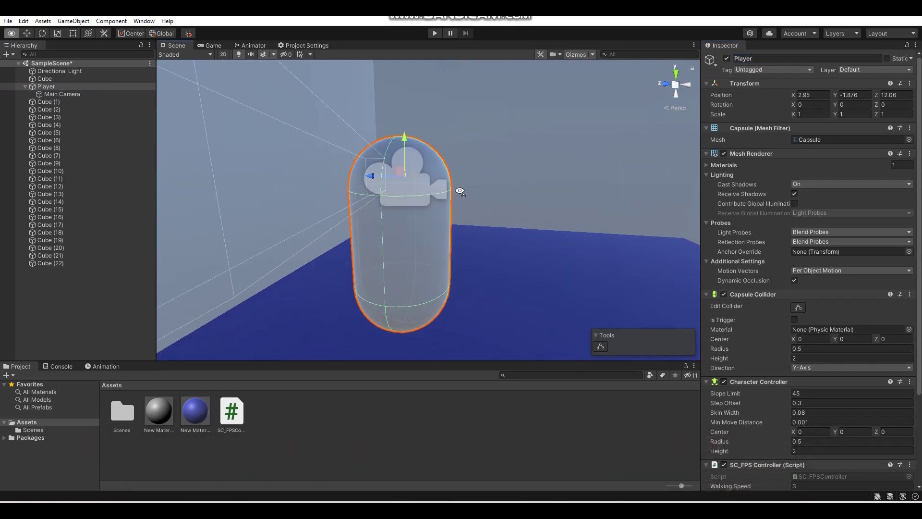
scroll(746, 274, down, 5)
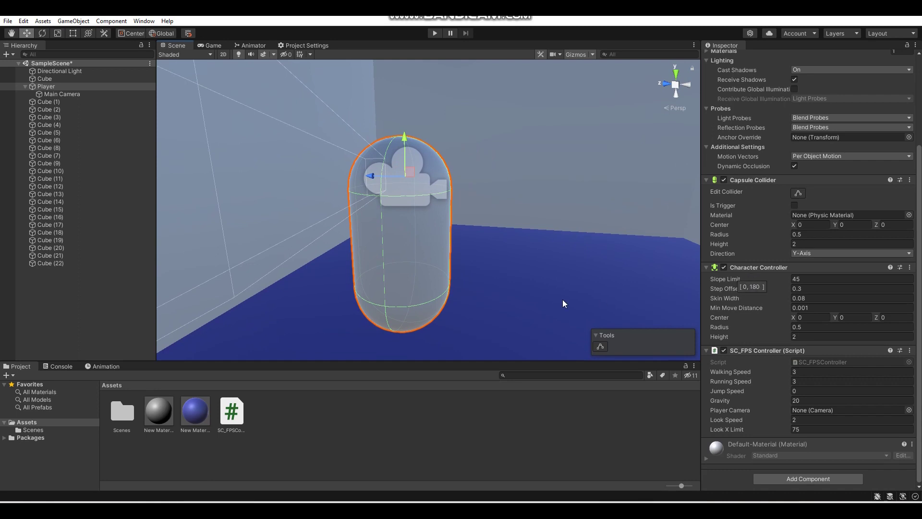
drag(68, 94, 729, 420)
drag(817, 413, 819, 411)
Set the Player's Y rotation to 180 so that it faces the doorway
alt+drag(474, 265, 502, 264)
scroll(822, 218, up, 5)
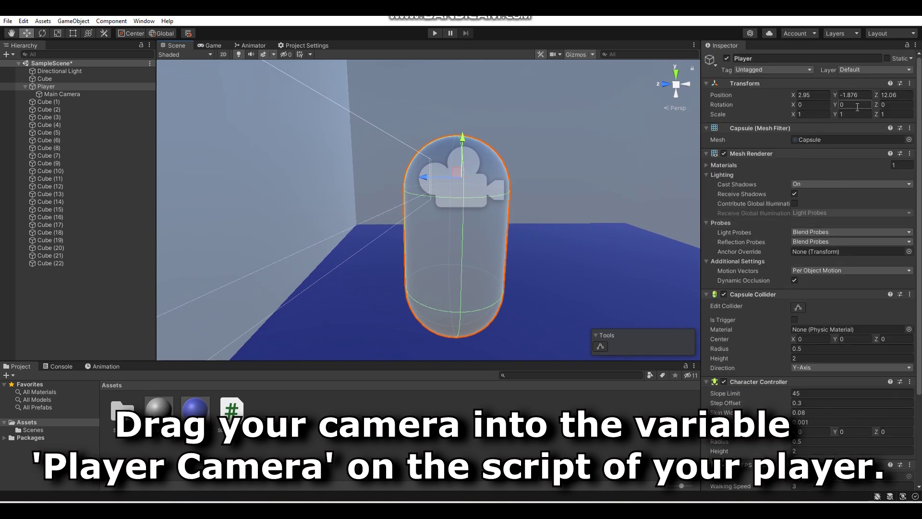
click(858, 107)
text(180)
right_drag(336, 188, 535, 165)
key(f)
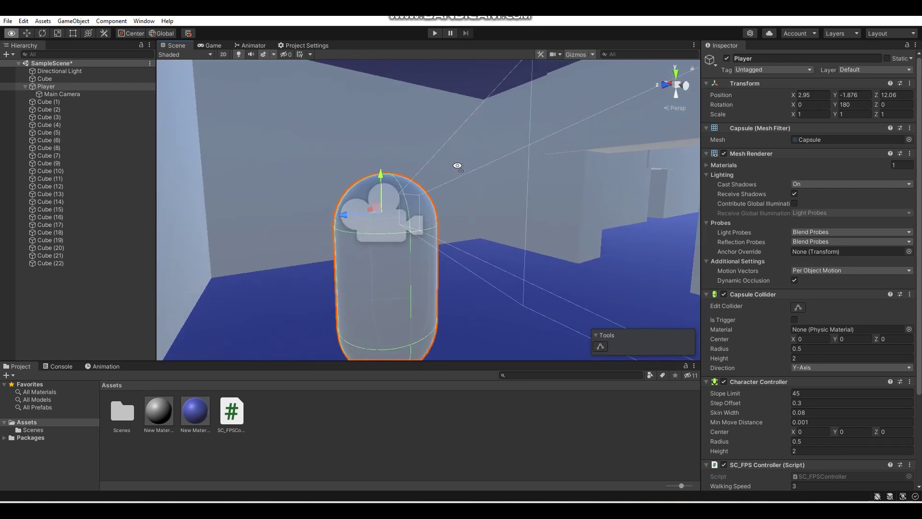
Play-test the level by walking the player through the doorways, corridor and rooms, and end play mode
click(435, 33)
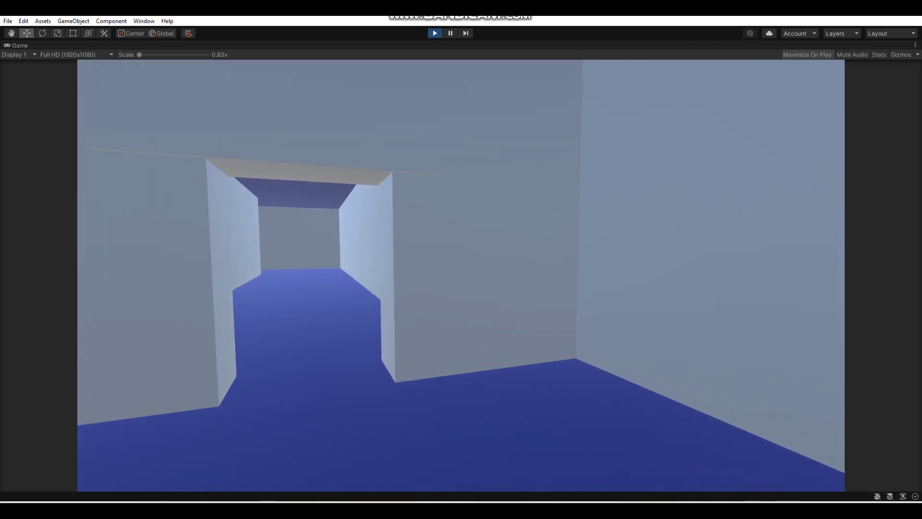
key(w)
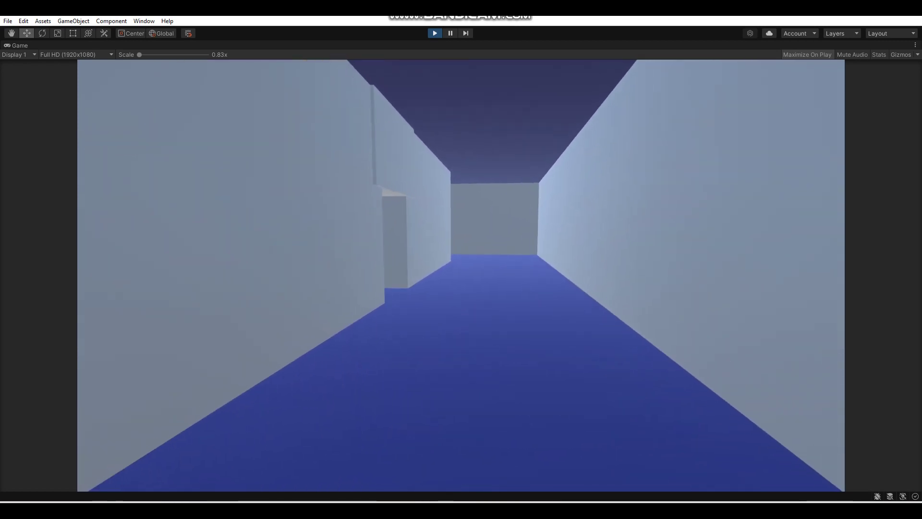
key(w)
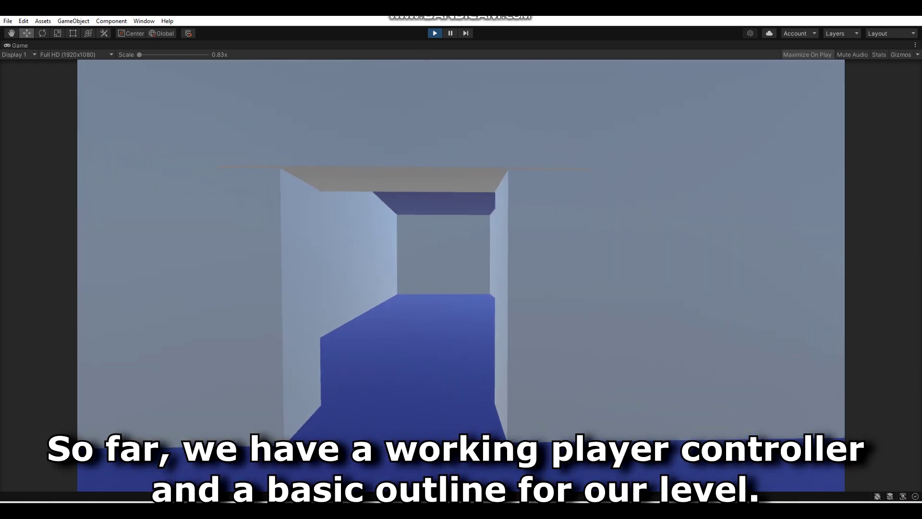
key(w)
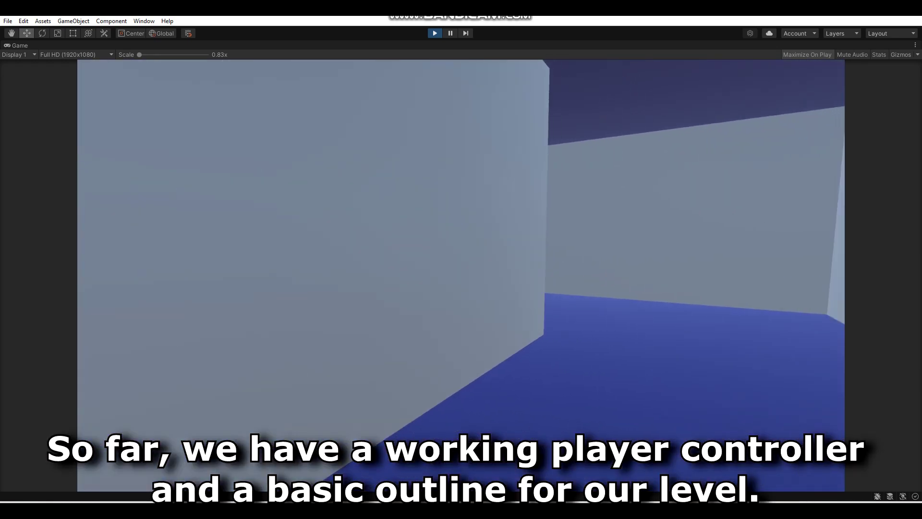
key(w)
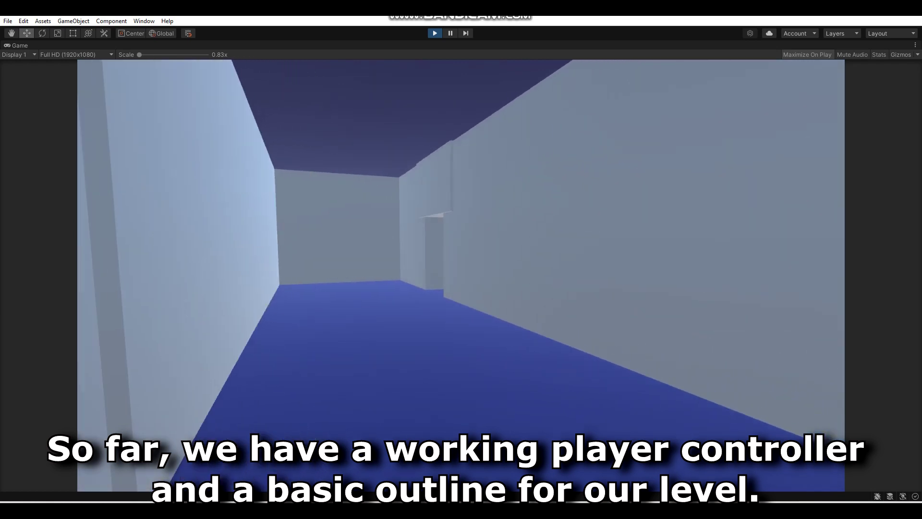
key(w)
key(w)
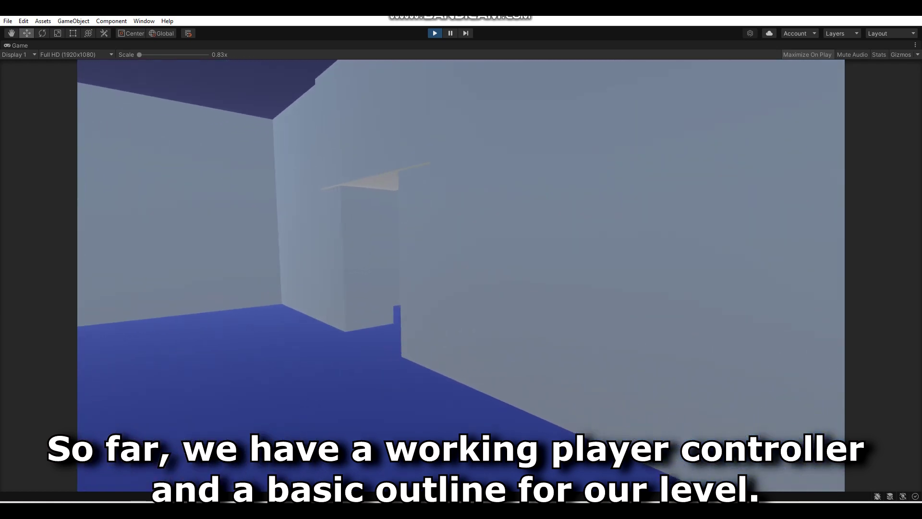
key(w)
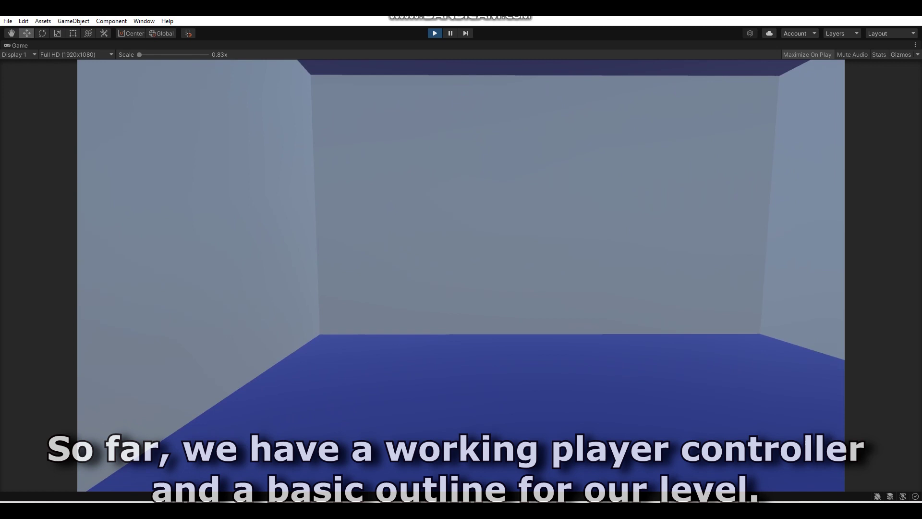
key(w)
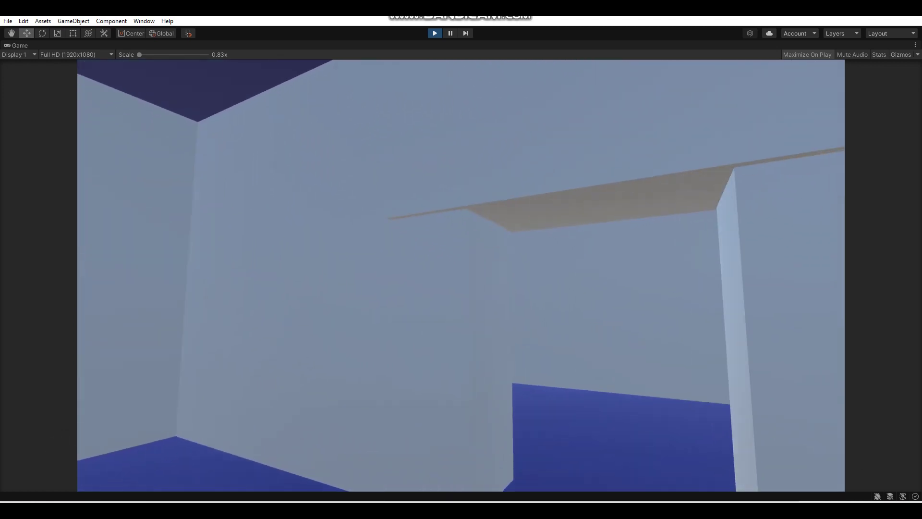
key(w)
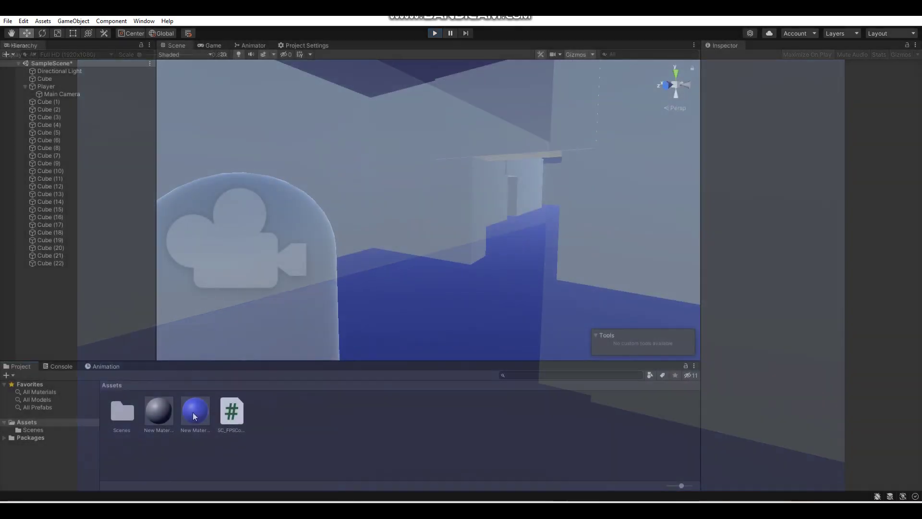
Change the albedo colour of the blue floor material to near-black, hex 0D0D0D
click(194, 412)
click(798, 102)
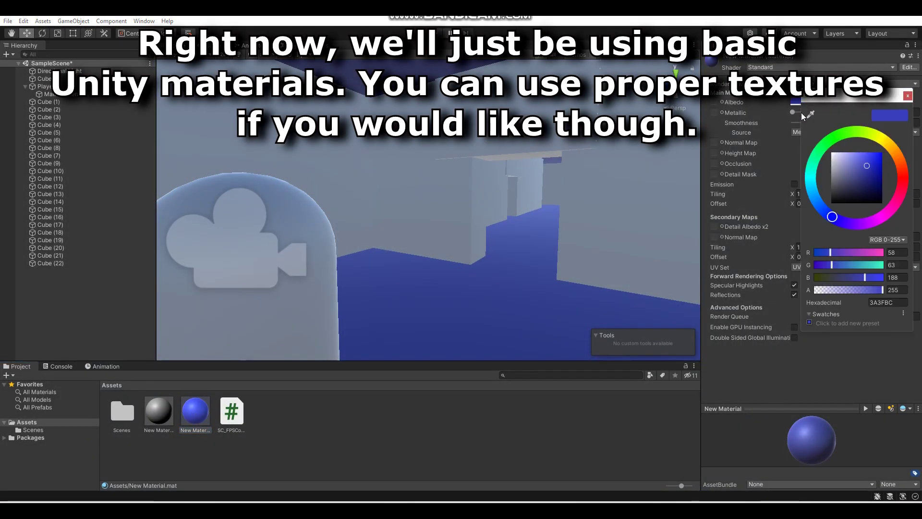
drag(846, 180, 799, 202)
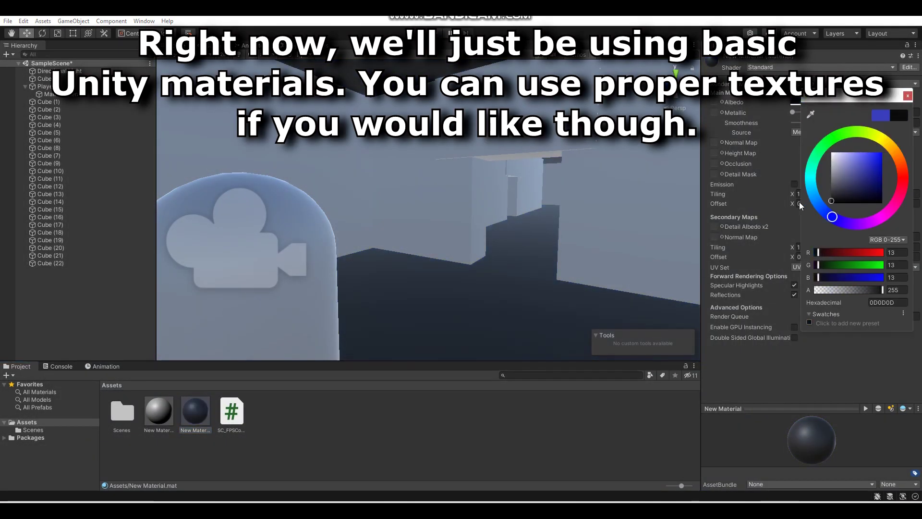
click(414, 421)
Change the albedo colour of New Material 1 from white to mid grey, hex 858585
click(163, 413)
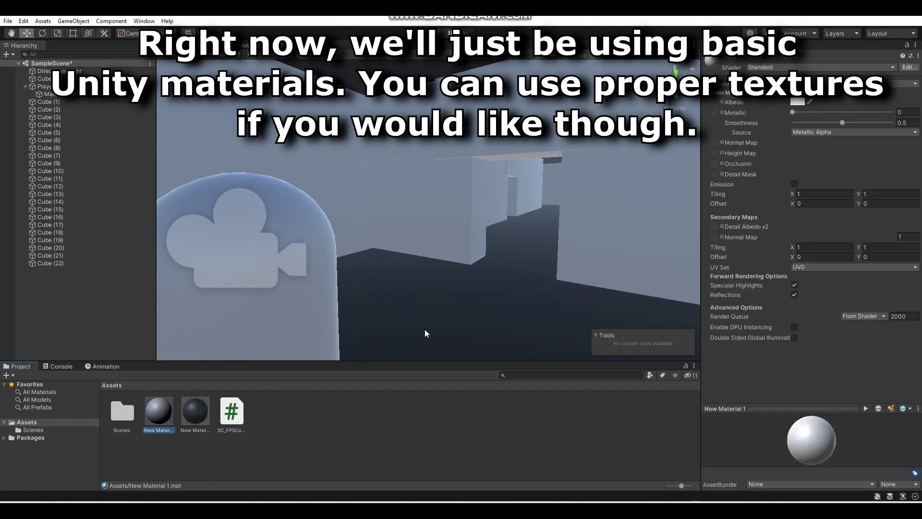
click(451, 235)
click(378, 440)
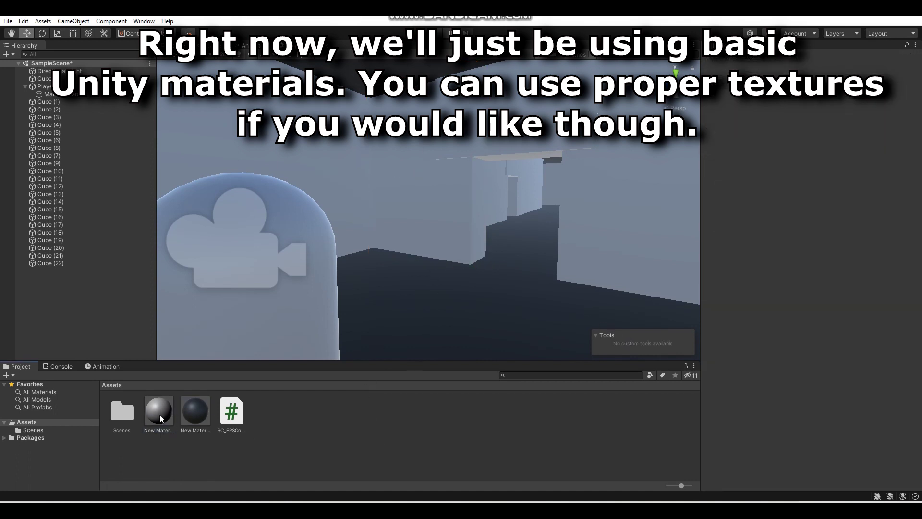
click(159, 414)
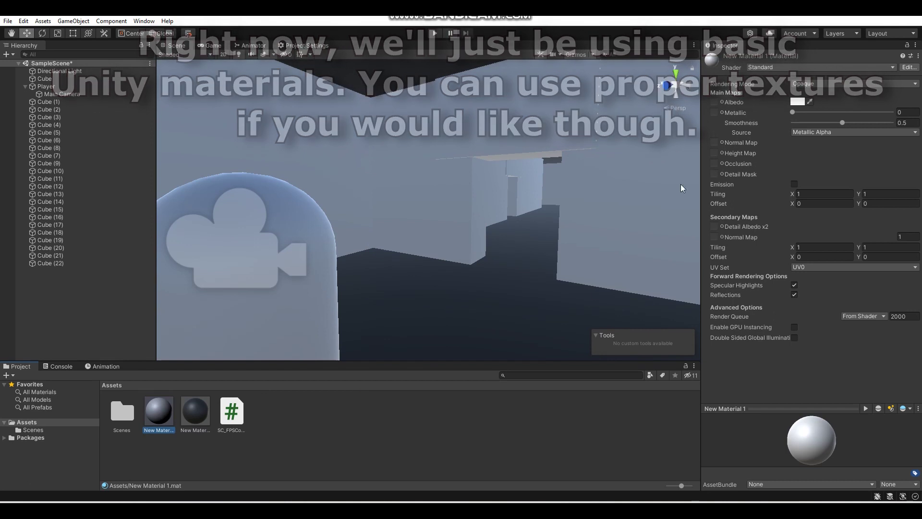
click(797, 102)
drag(834, 175, 814, 175)
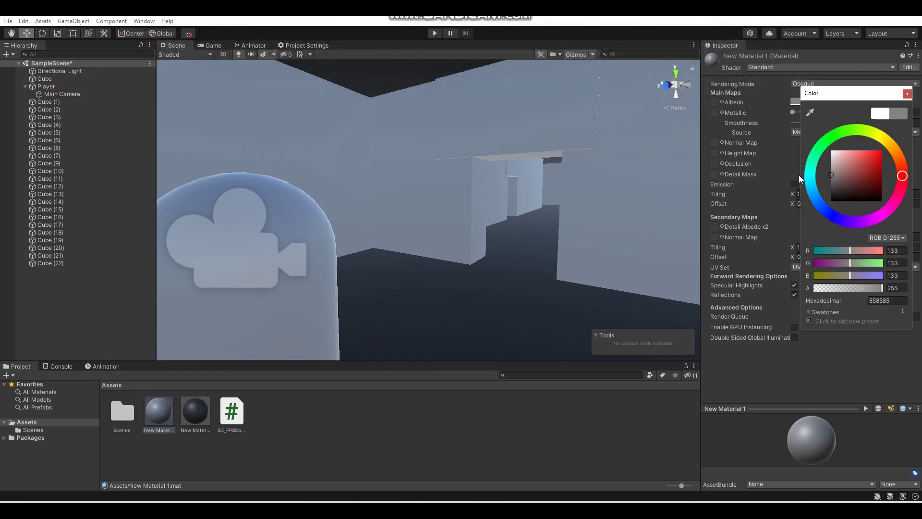
Lower the smoothness of both the grey and the near-black material to give them a matte finish
click(787, 127)
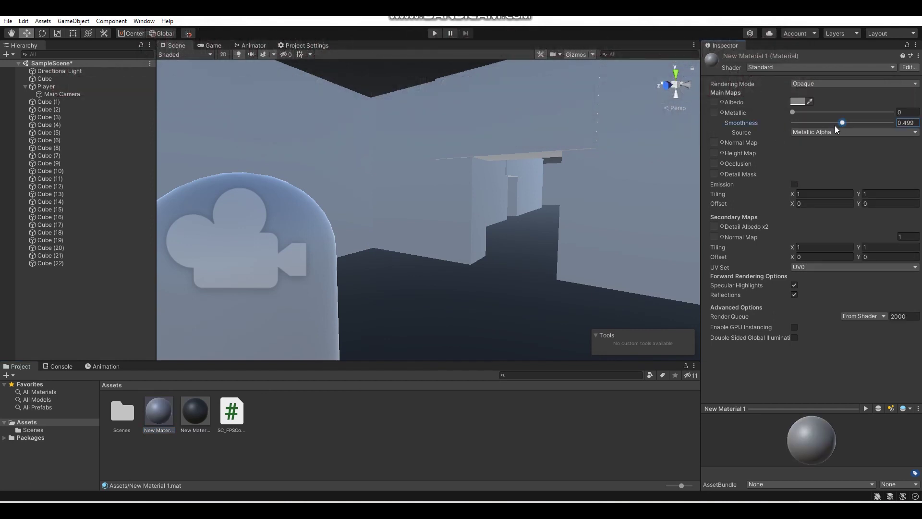
click(191, 412)
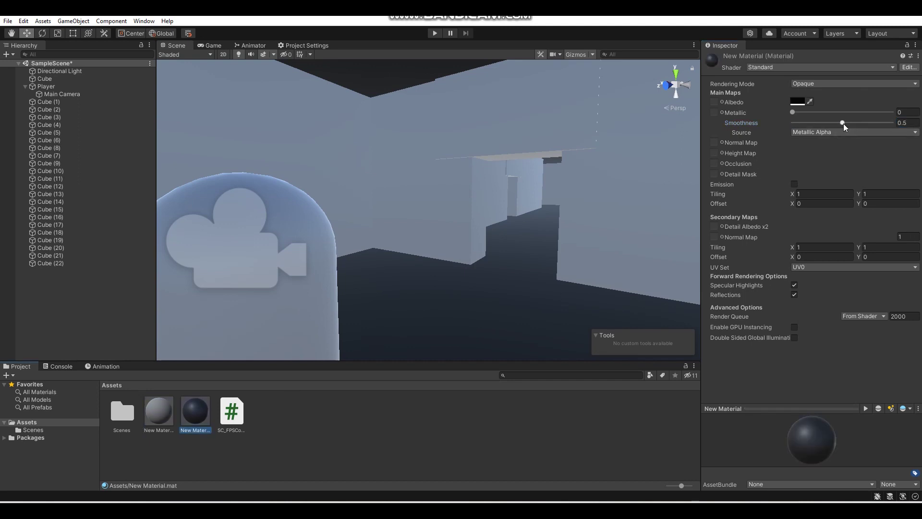
click(456, 416)
Apply the grey New Material 1 to the walls of the level
drag(156, 417, 429, 225)
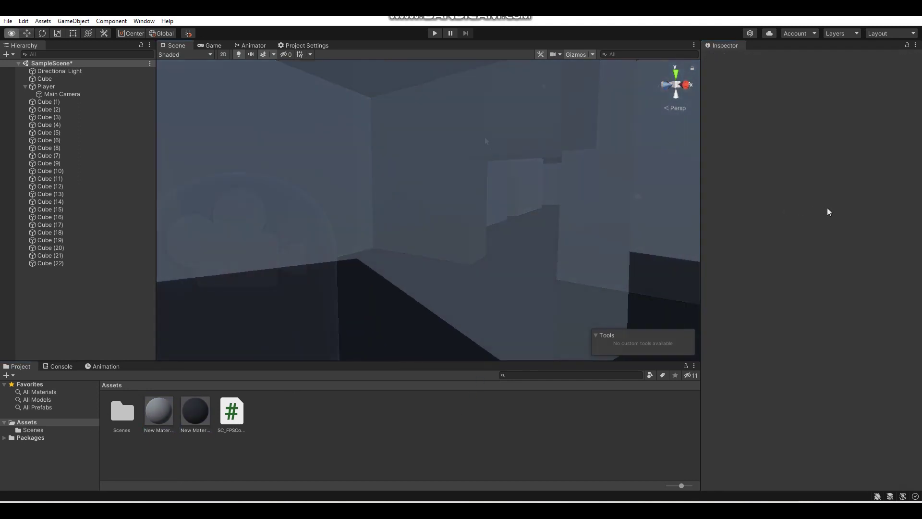
key(w)
right_drag(827, 208, 500, 226)
key(w)
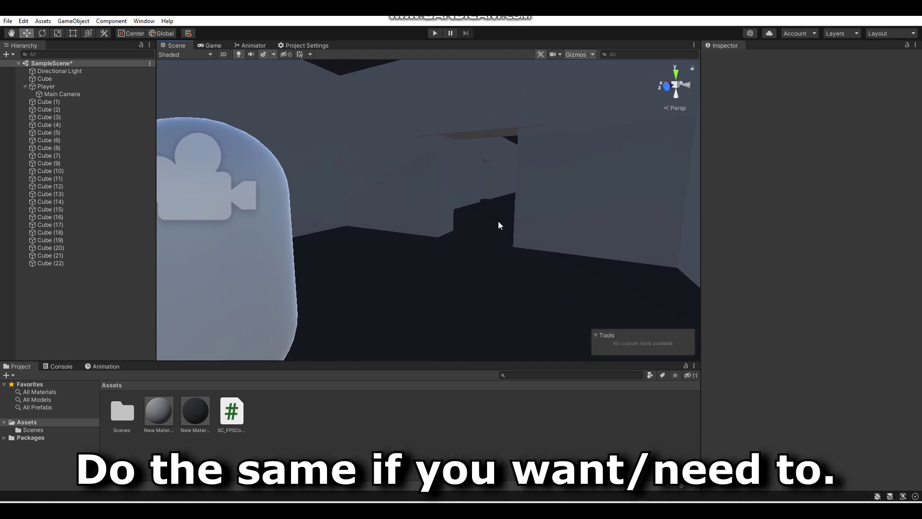
Create a cube for the door and move it to the starting room's doorway at X 3.23, Y -2.56, Z 5.82
mouse_move(499, 224)
right_down()
mouse_move(517, 204)
mouse_move(509, 206)
mouse_move(513, 226)
right_up()
key(w)
click(73, 21)
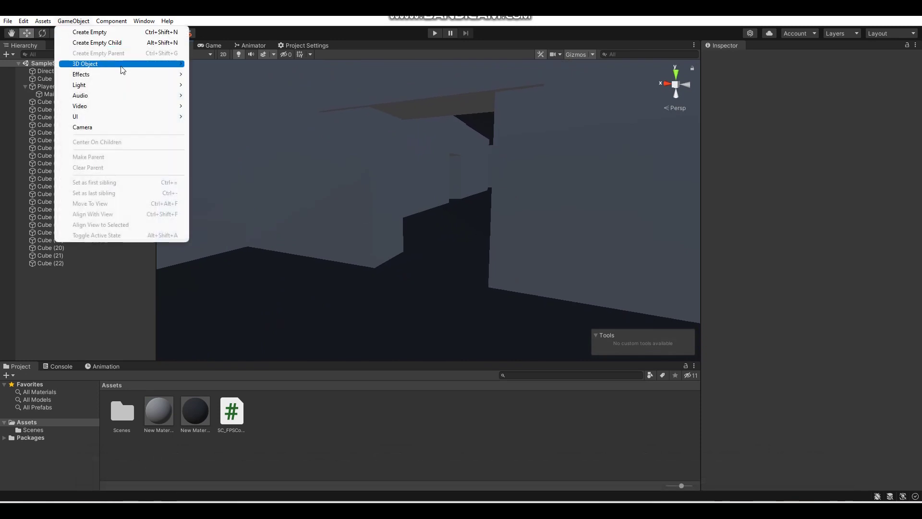
mouse_move(123, 70)
click(211, 64)
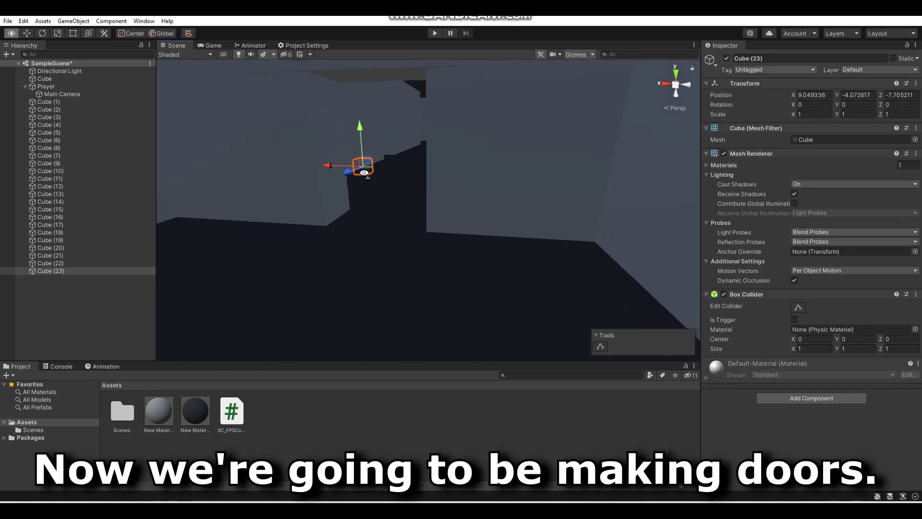
right_drag(365, 173, 365, 173)
drag(333, 209, 200, 293)
drag(182, 228, 346, 279)
drag(377, 214, 373, 162)
right_drag(368, 158, 349, 150)
key(w)
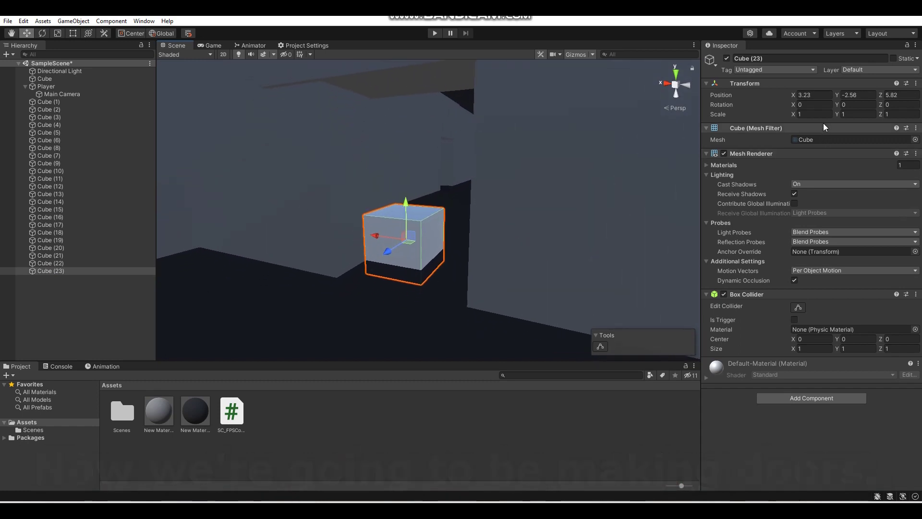
Set the door cube's Z scale to 0.5 and shift it along the doorway to Z 6.434
click(895, 114)
key(BackSpace)
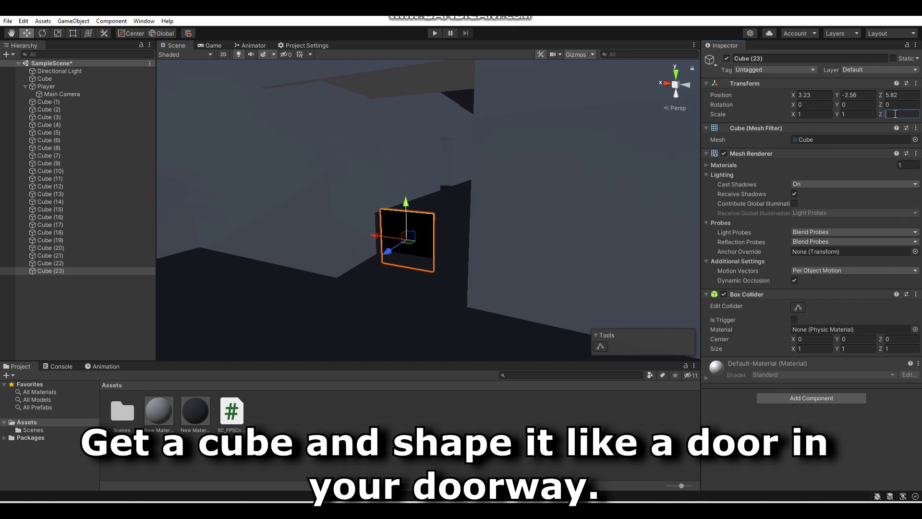
text(.5)
key(w)
right_drag(526, 274, 538, 291)
drag(392, 227, 382, 244)
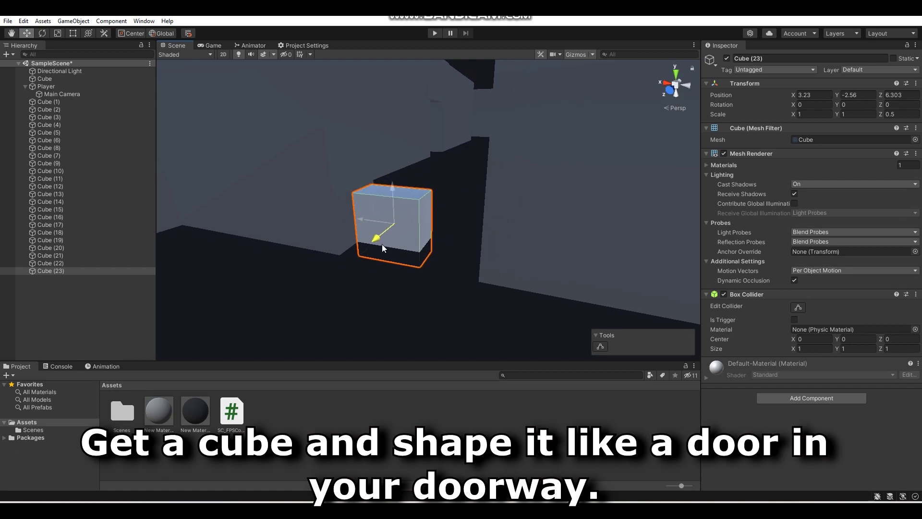
right_drag(385, 242, 386, 264)
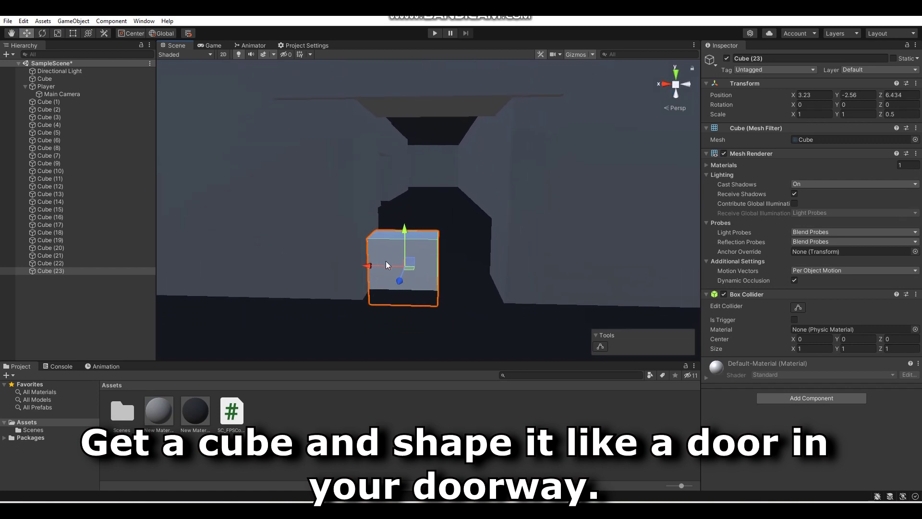
Move the door cube to X 2.754, Y -1.537 in the doorway and set its Y scale to 2.6
drag(371, 265, 401, 271)
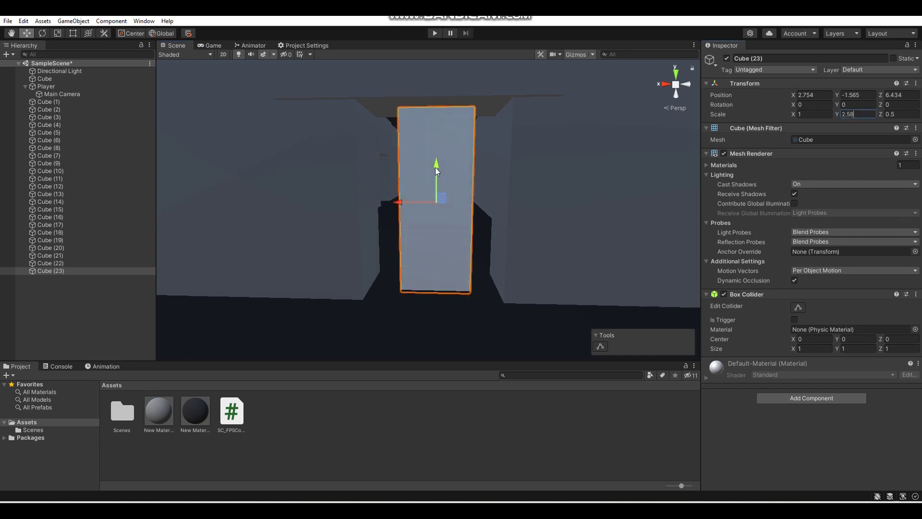
drag(435, 168, 433, 165)
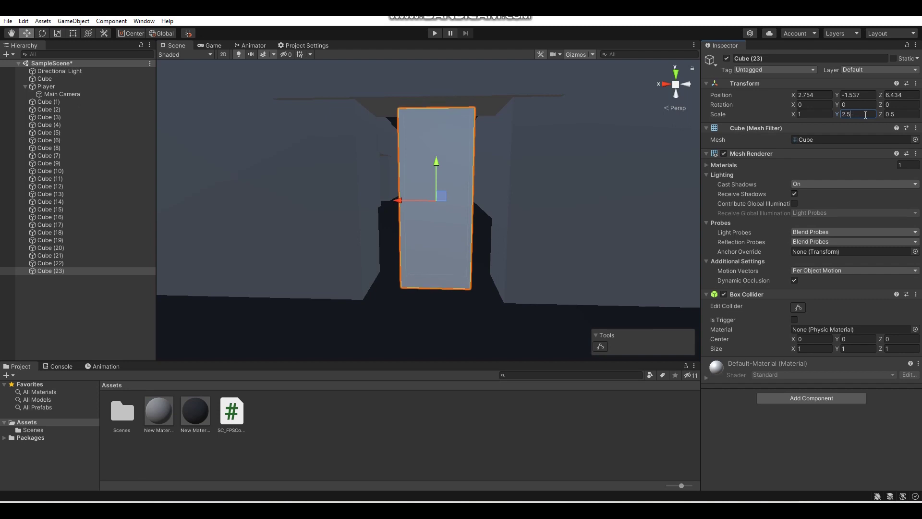
key(BackSpace)
key(BackSpace)
text(.6)
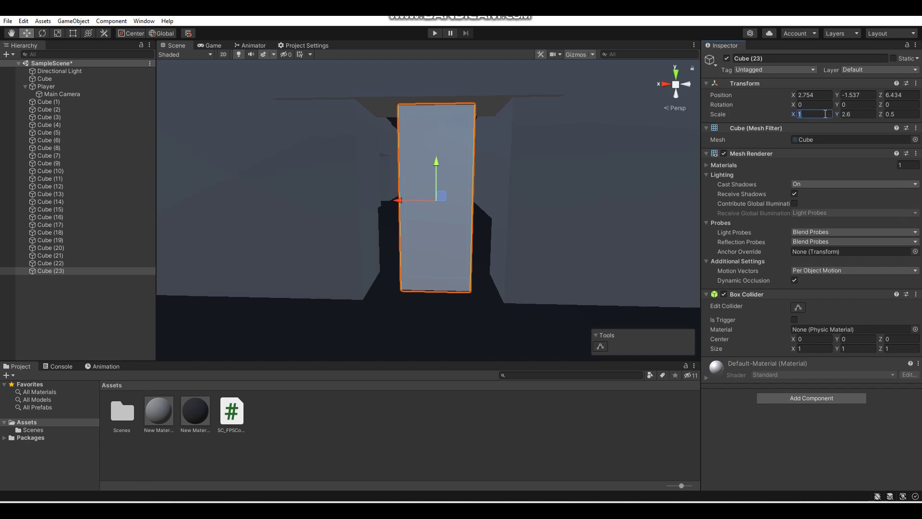
Set the door cube's X scale to 1.9 and centre it in the doorway at X 2.776
key(BackSpace)
text(2)
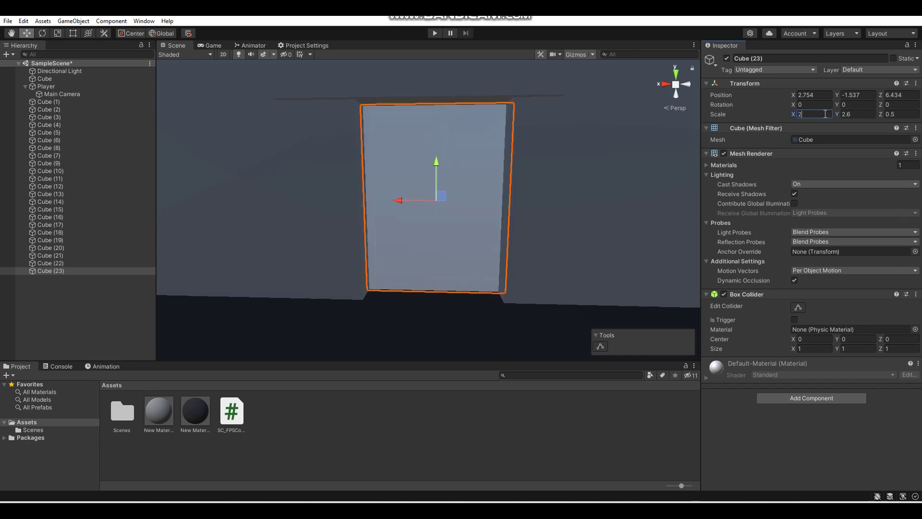
key(BackSpace)
text(1.)
mouse_move(503, 208)
right_down()
mouse_move(408, 201)
mouse_move(416, 201)
right_up()
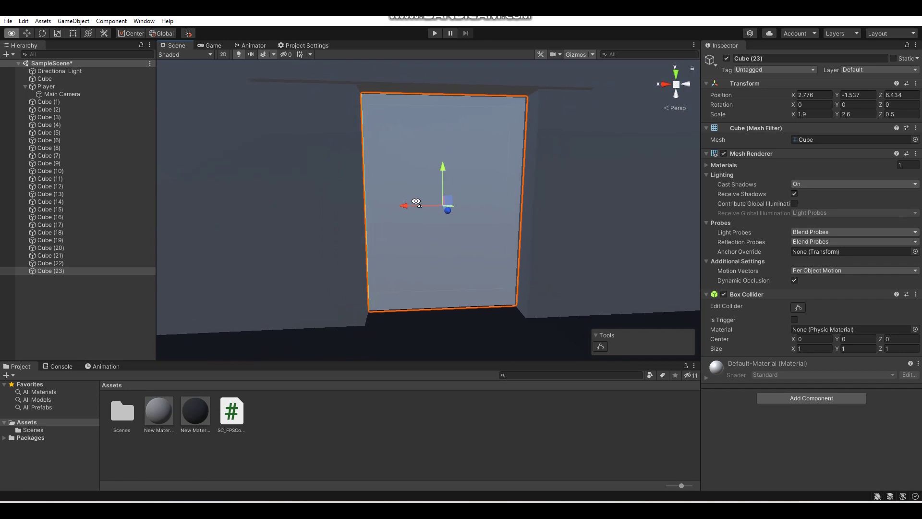
alt+drag(416, 202, 397, 200)
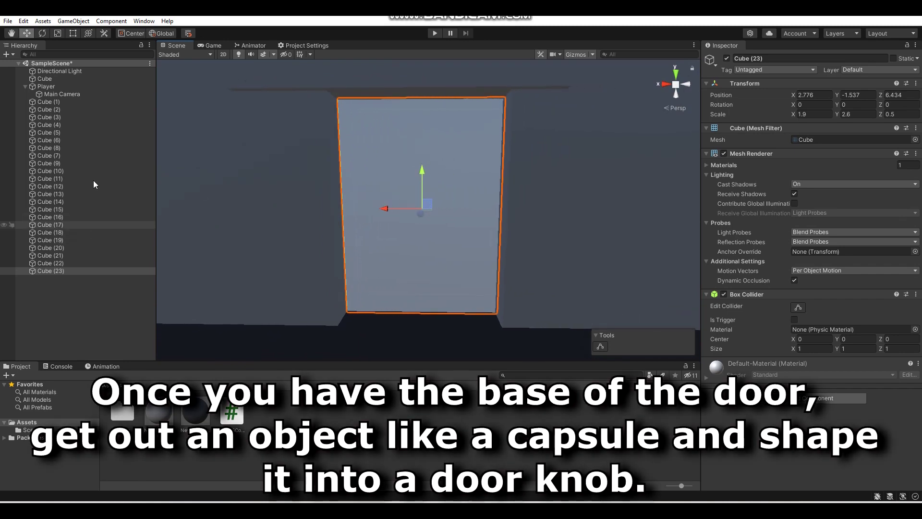
Create a capsule doorknob on the door at X 3.432, Y -1.679, Z 6.44, with X rotation 90 and scale 0.3, 0.4, 0.3
click(73, 21)
mouse_move(117, 67)
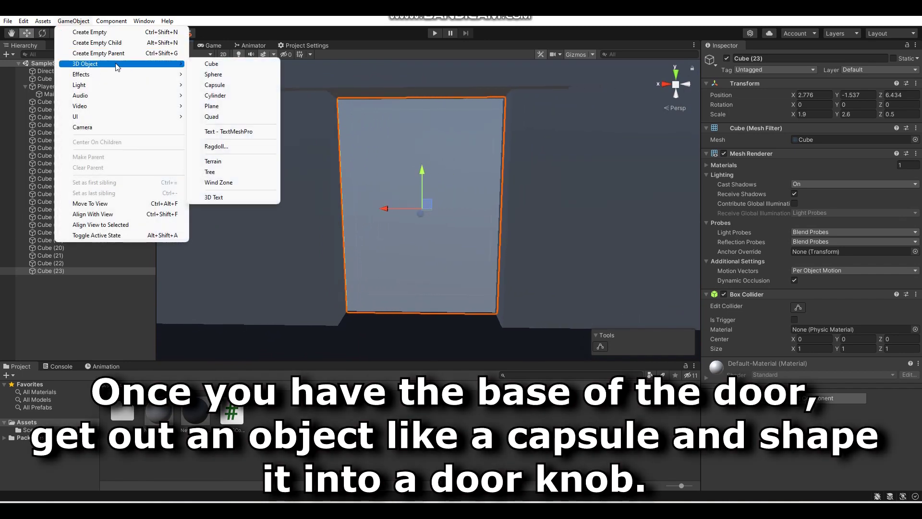
click(232, 90)
right_drag(238, 88, 321, 201)
drag(347, 222, 466, 194)
text(9)
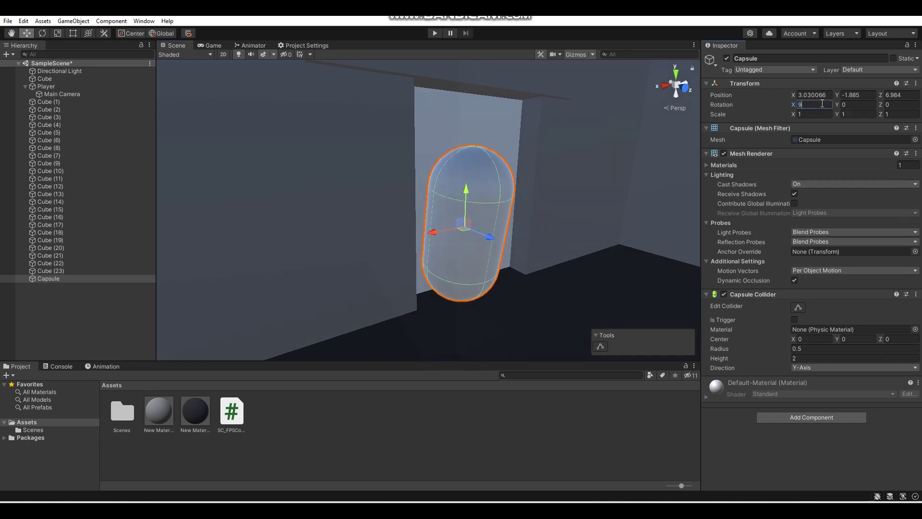
text(.)
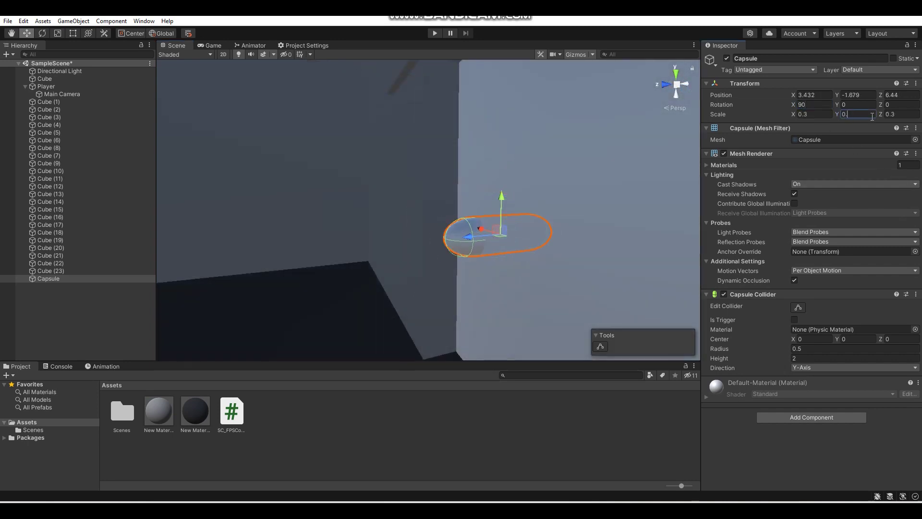
text(4)
Duplicate New Material 1 and apply the copy to the doorknob capsule
right_drag(597, 159, 734, 161)
key(w)
key(d)
key(a)
key(s)
click(447, 430)
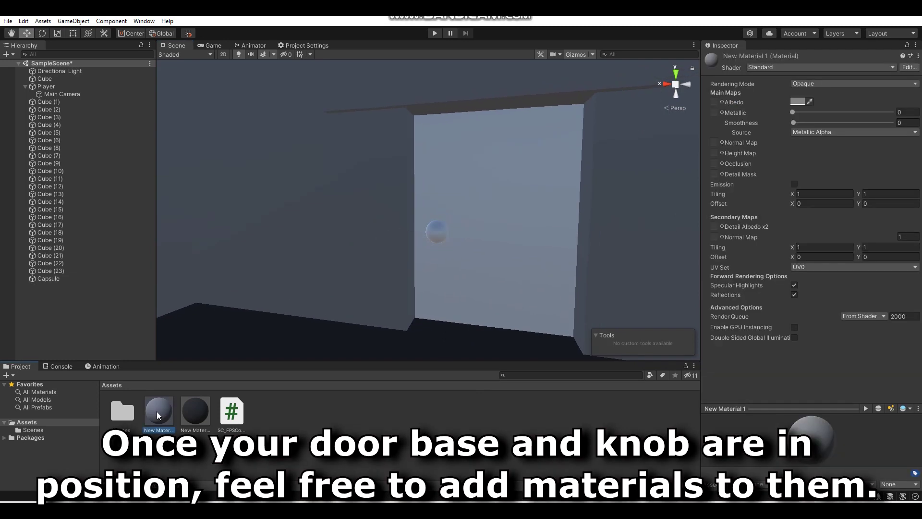
key(ctrl+d)
click(202, 445)
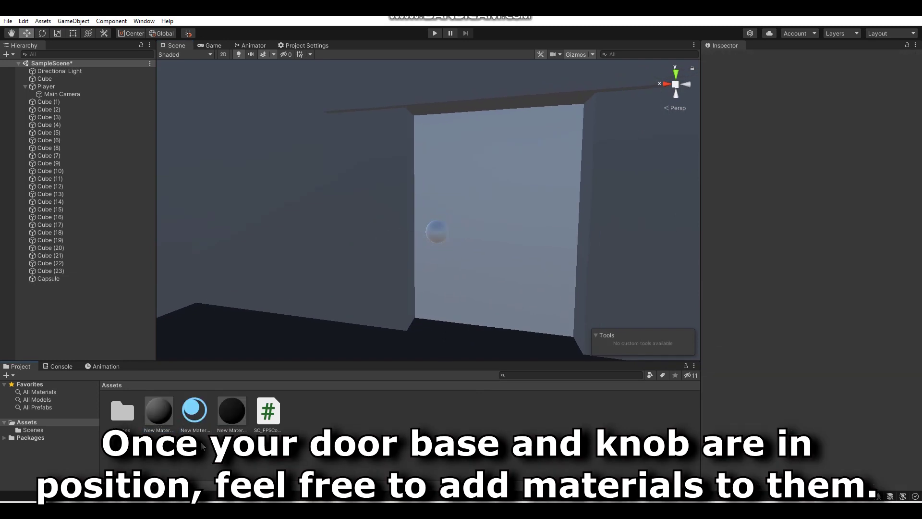
drag(203, 409, 436, 237)
Give the doorknob's material, New Material 2, a gold albedo colour and raise its Metallic and Smoothness values
right_drag(431, 252, 509, 275)
key(s)
click(195, 410)
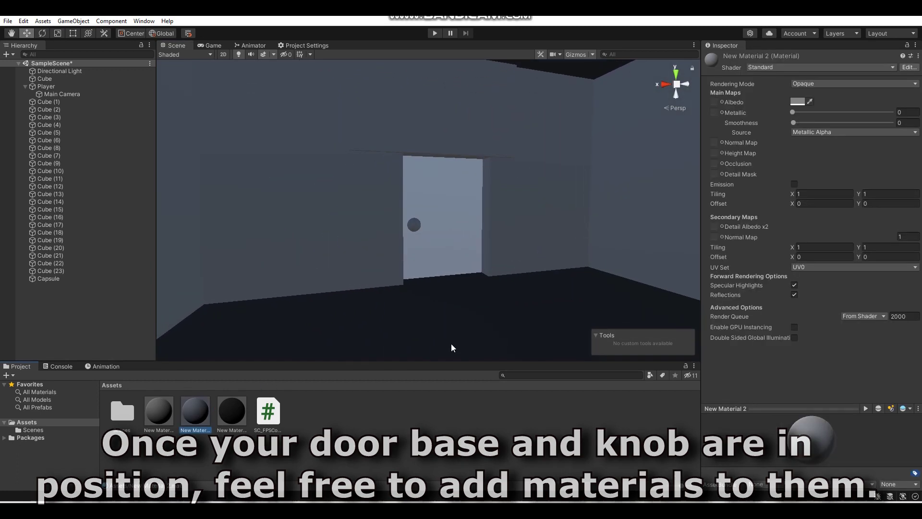
click(798, 103)
click(891, 149)
click(876, 164)
click(907, 95)
drag(793, 113, 896, 112)
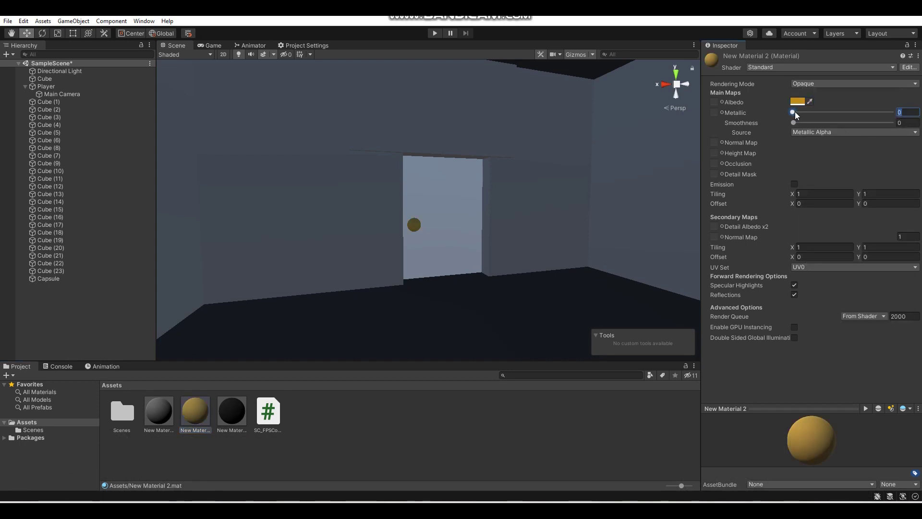
drag(796, 125, 846, 125)
Group the door cube and the knob capsule under an empty parent named "door (closed)"
click(416, 226)
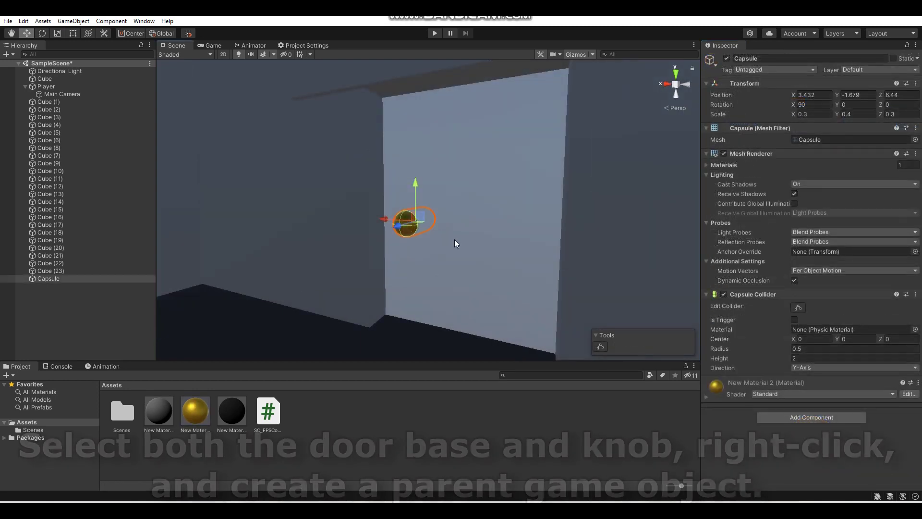
ctrl+click(455, 239)
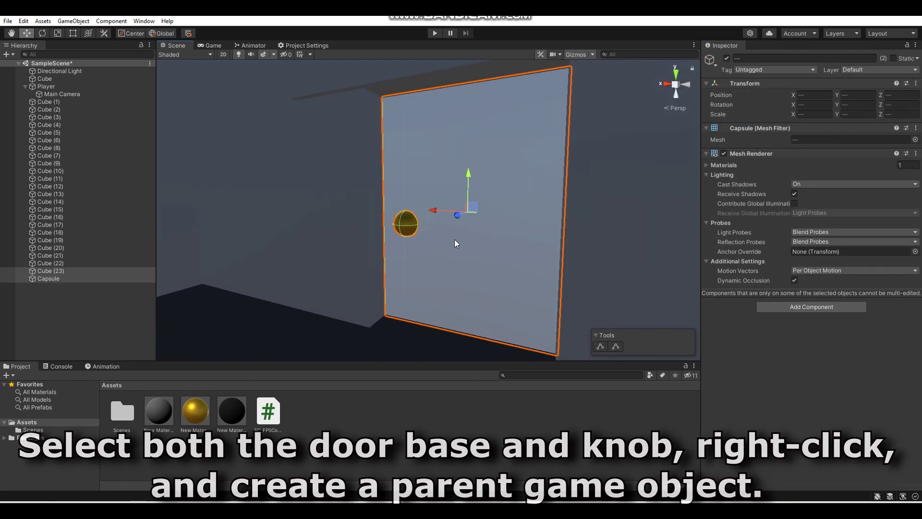
right_click(65, 270)
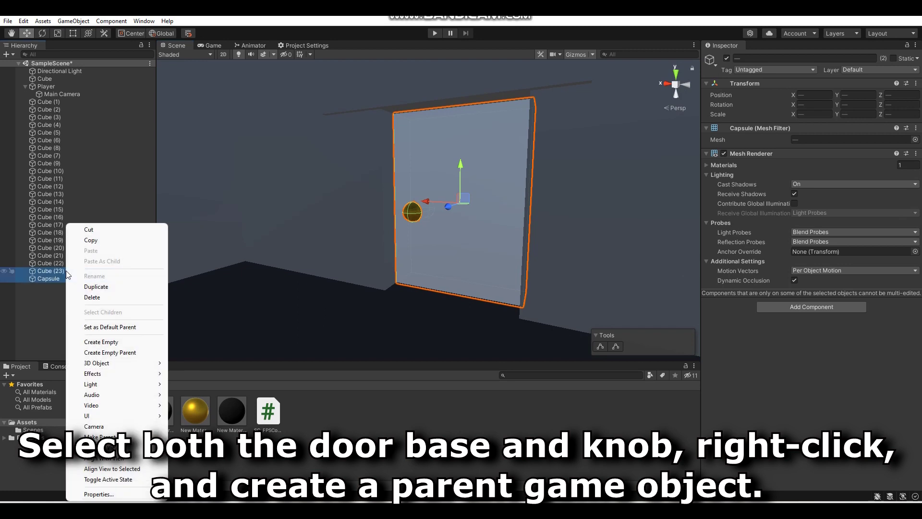
click(116, 354)
click(798, 59)
text(door (closed)
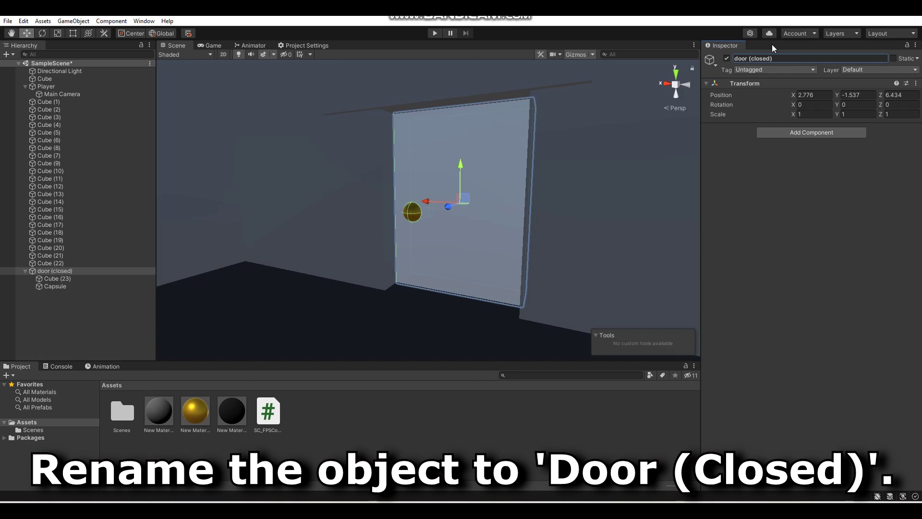
Duplicate the "door (closed)" object and set the copy's Y rotation to 90
key(a)
right_drag(305, 234, 395, 237)
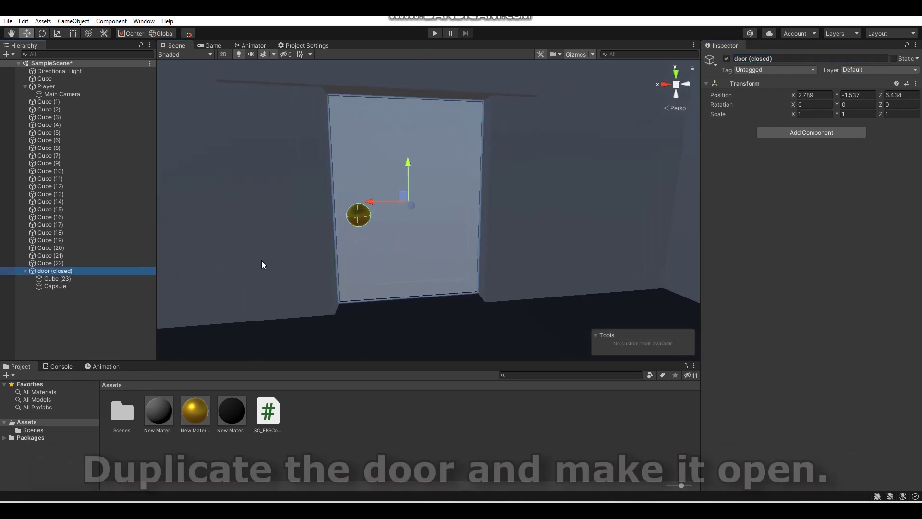
key(ctrl+d)
alt+drag(254, 262, 591, 257)
text(90)
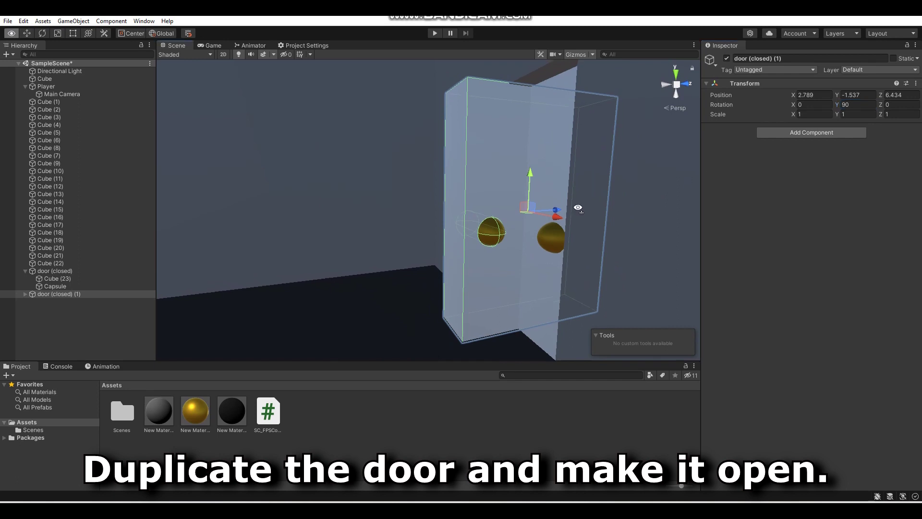
Move the rotated door copy to X 1.967, Z 5.613 so it stands open at the doorway, and rename it "door (opened)"
alt+drag(576, 206, 536, 210)
right_drag(535, 209, 416, 211)
drag(360, 196, 315, 184)
drag(260, 192, 716, 177)
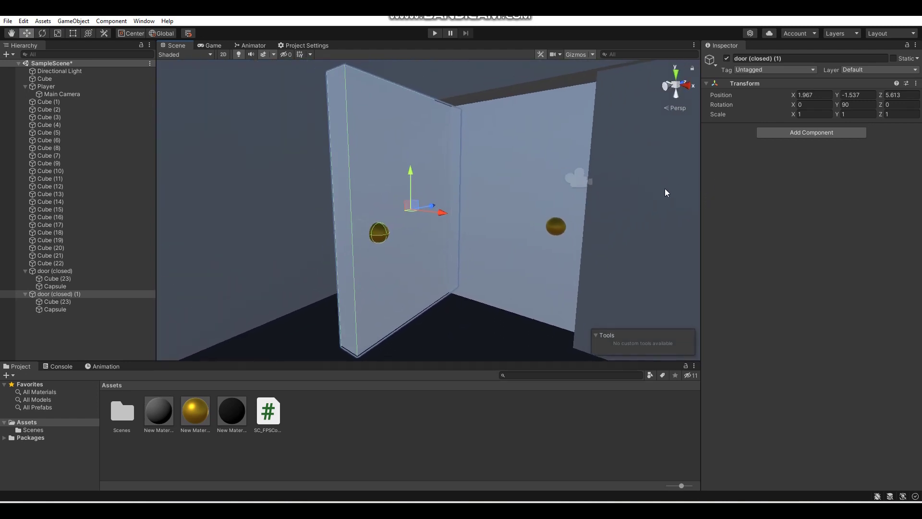
click(792, 58)
click(795, 57)
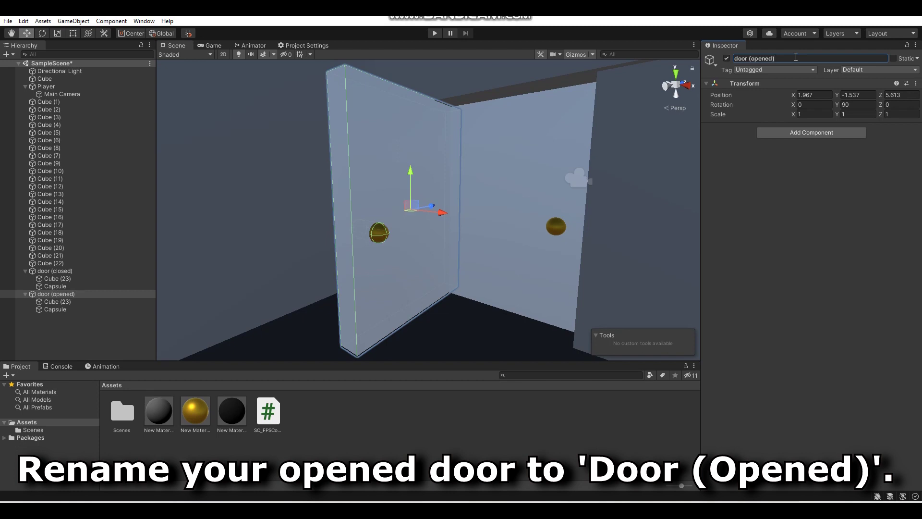
Group the closed and opened doors under an empty parent named "Door"
scroll(475, 197, down, 5)
ctrl+click(84, 270)
right_click(83, 271)
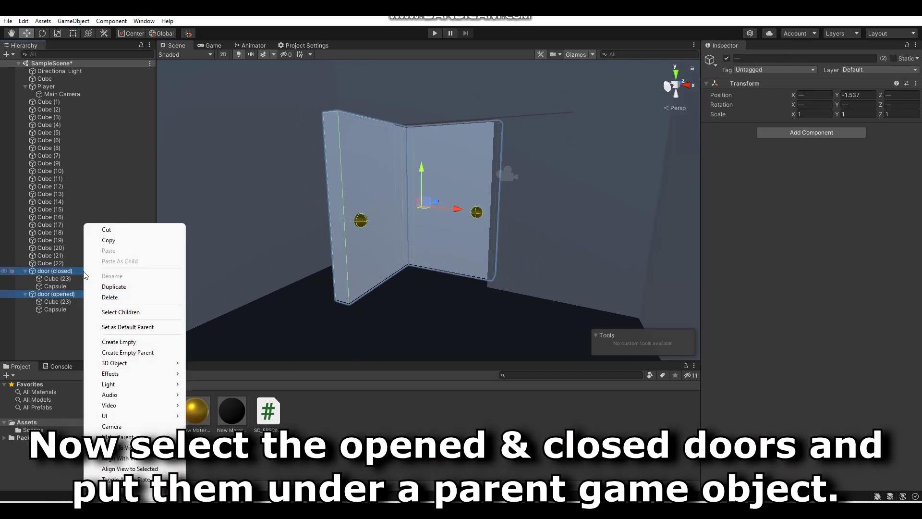
click(133, 353)
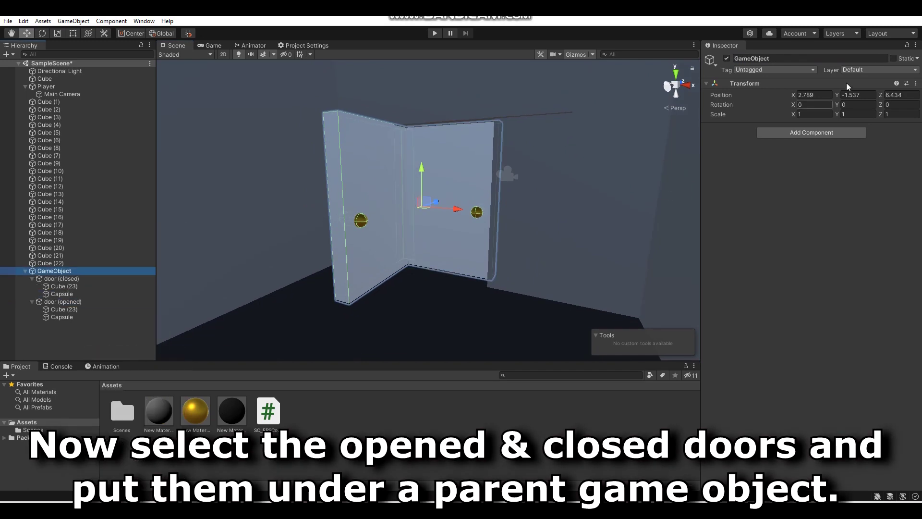
click(786, 58)
text(Door)
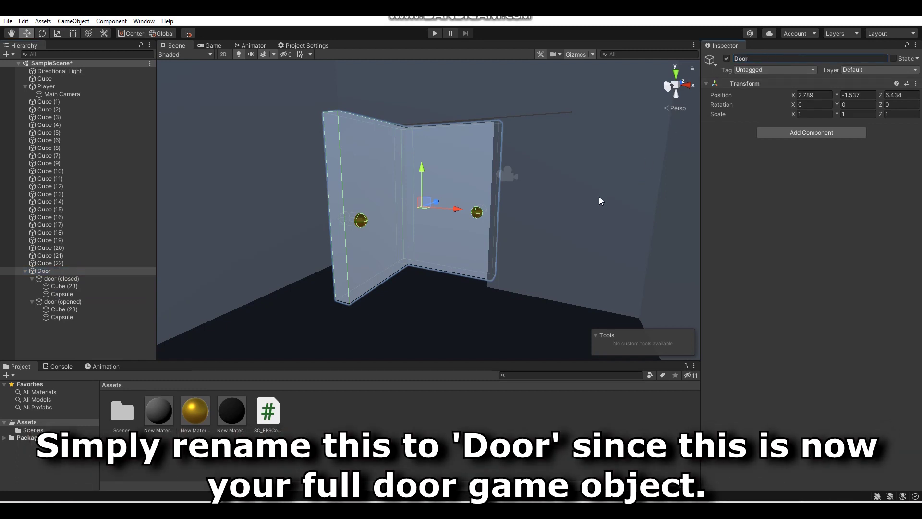
Disable the "door (opened)" object and save the scene
click(67, 301)
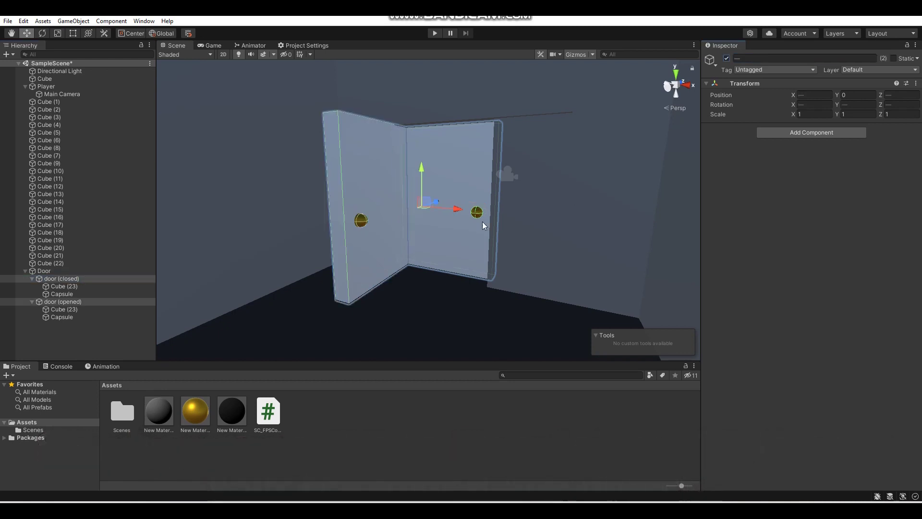
click(727, 58)
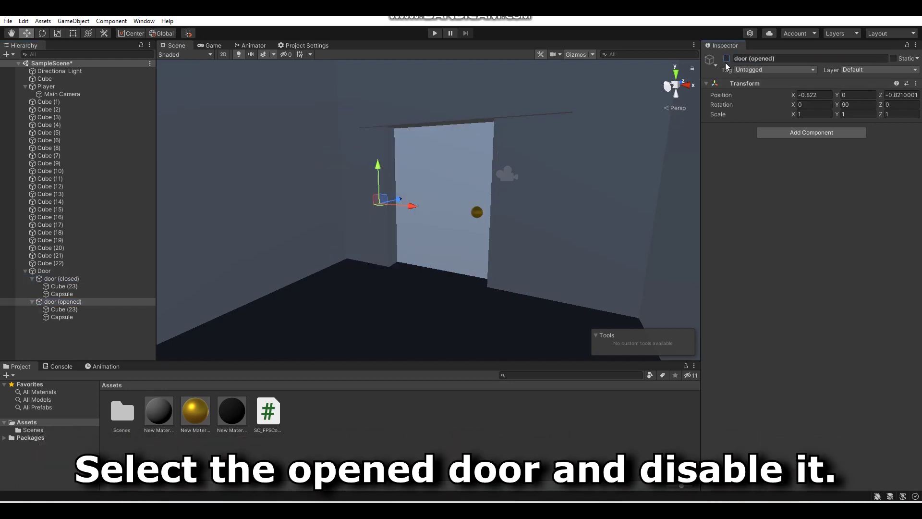
key(ctrl+s)
Add a UI Text object to the scene and switch to the Game view
right_drag(417, 226, 34, 226)
key(w)
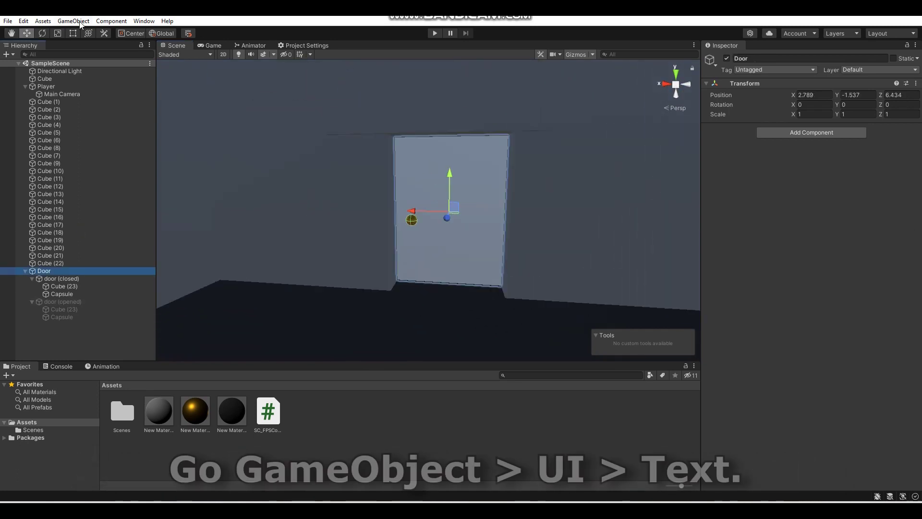
click(73, 21)
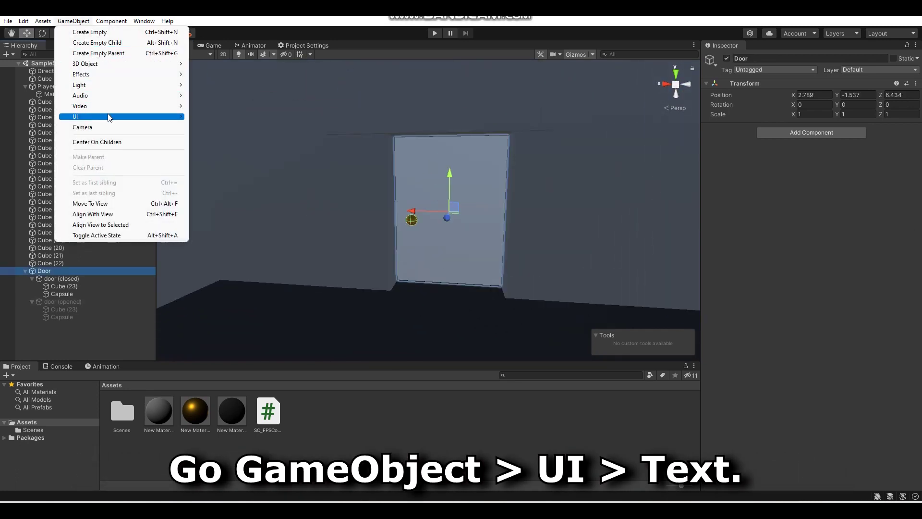
mouse_move(108, 117)
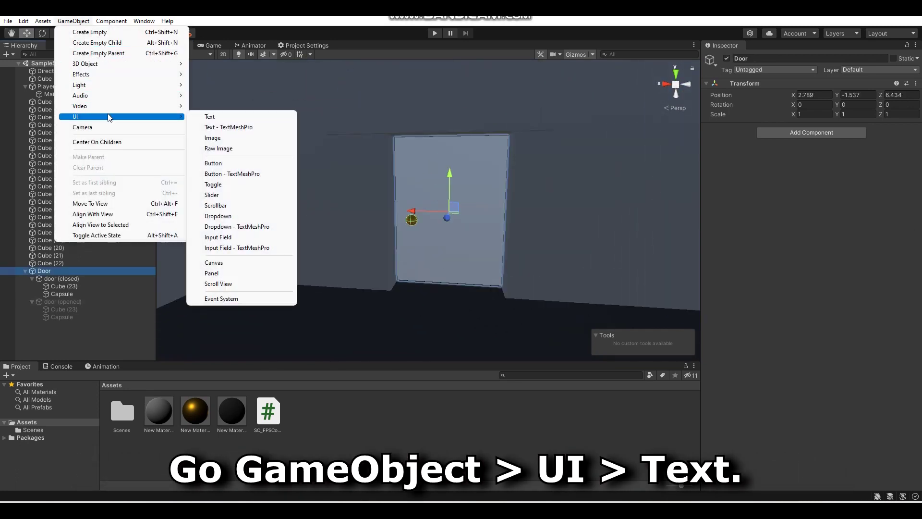
click(223, 117)
click(211, 44)
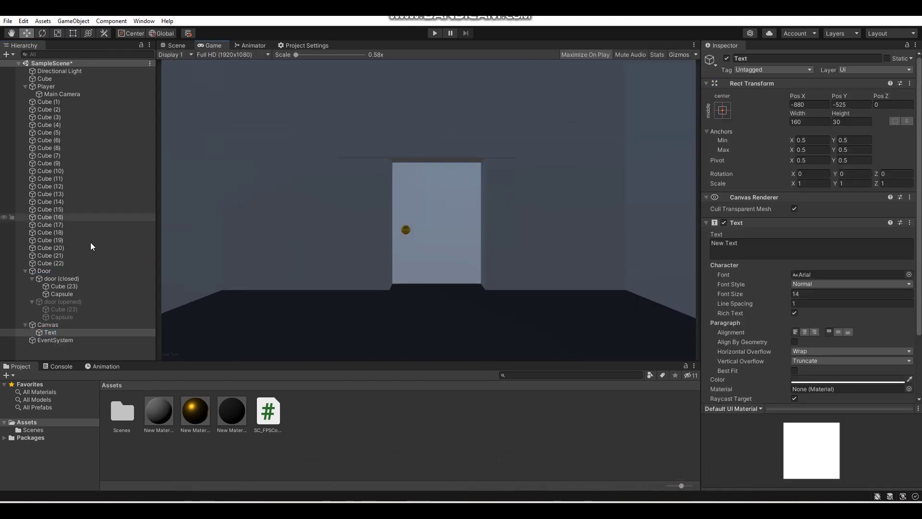
Set the UI text's Pos X and Pos Y to 0
click(46, 332)
click(808, 103)
text(0)
key(Tab)
key(BackSpace)
Replace the UI text's content with a single "." and keep its colour white
click(783, 244)
key(ctrl+a)
key(BackSpace)
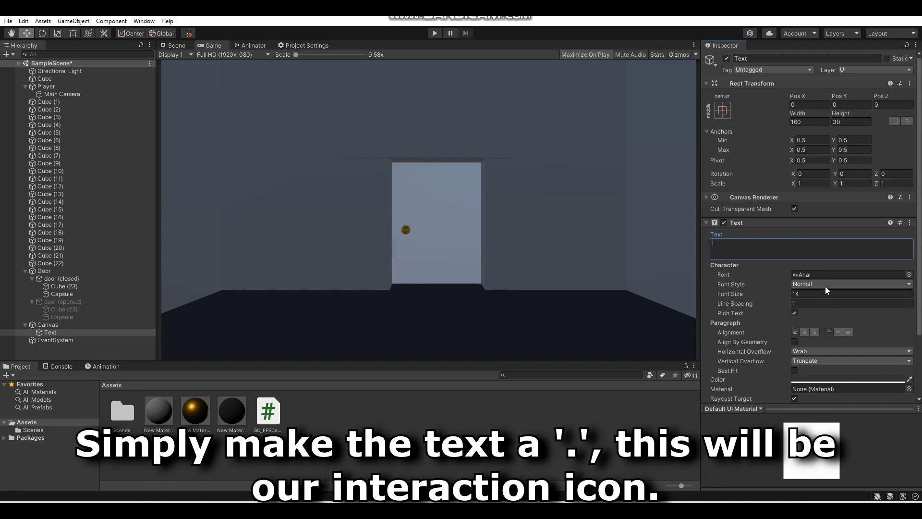
text(.)
click(848, 379)
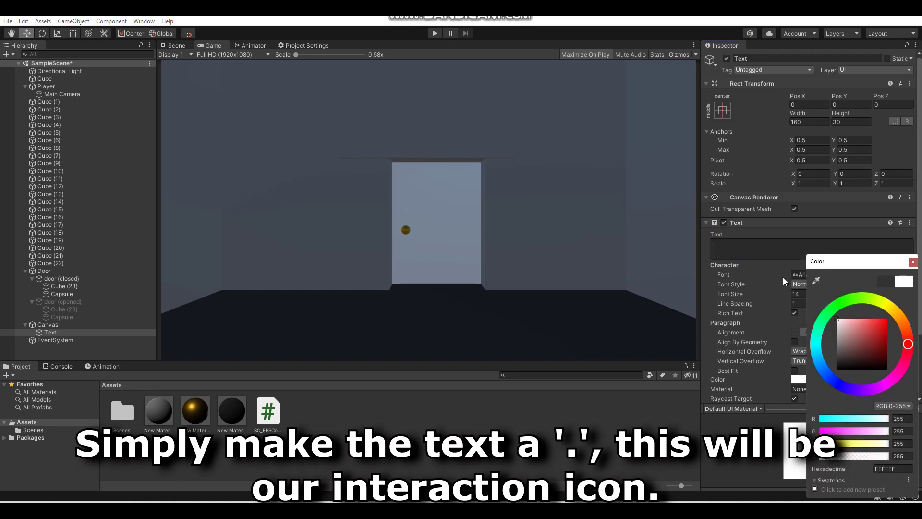
click(912, 262)
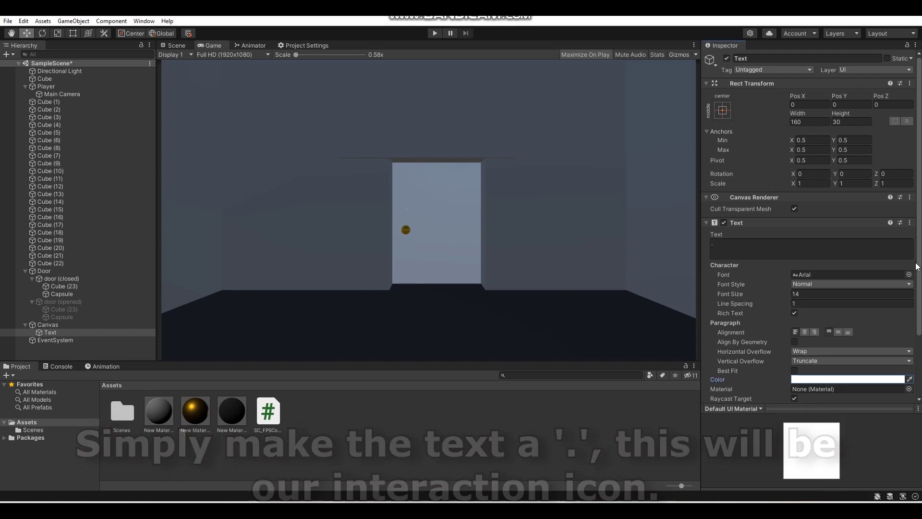
Widen the text box to 250.85 and centre the text's alignment both horizontally and vertically
drag(797, 113, 896, 249)
drag(419, 297, 462, 307)
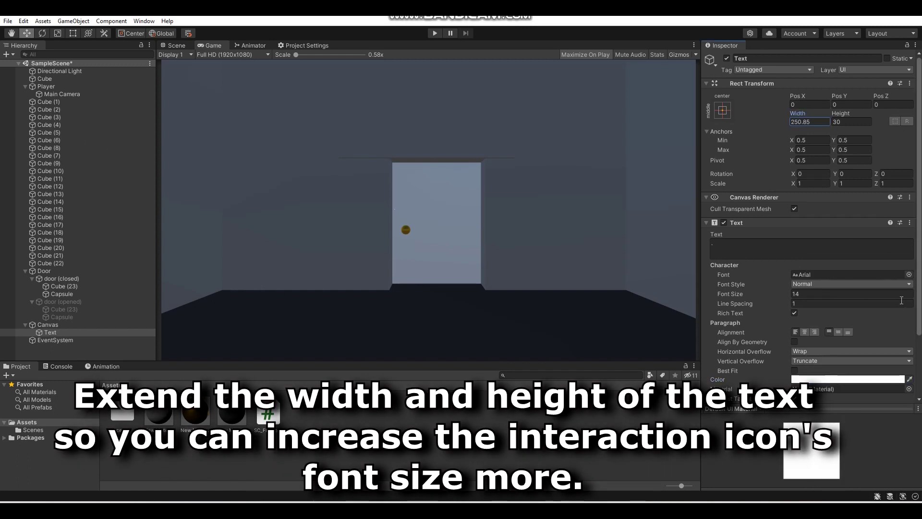
click(805, 331)
click(838, 332)
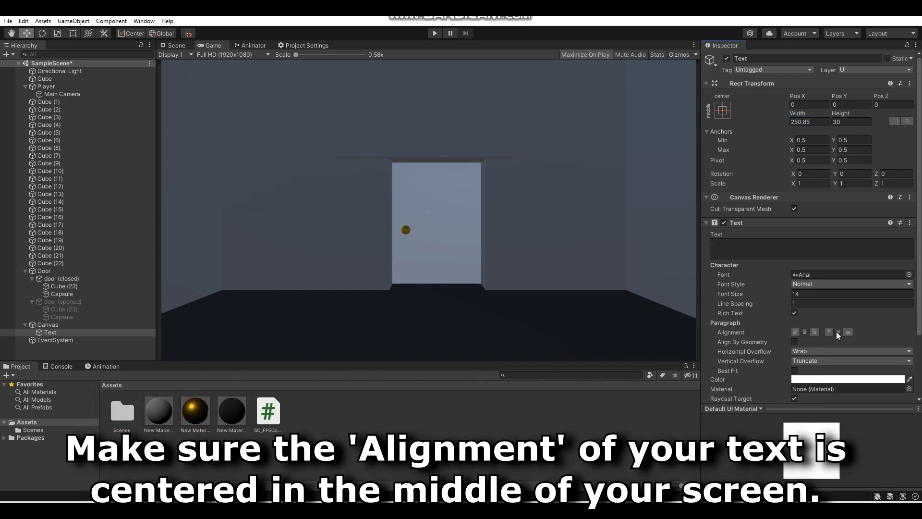
Enlarge the text box to 957.6 by 813 with font size 213, and nudge its Pos Y to 1
drag(784, 208, 880, 307)
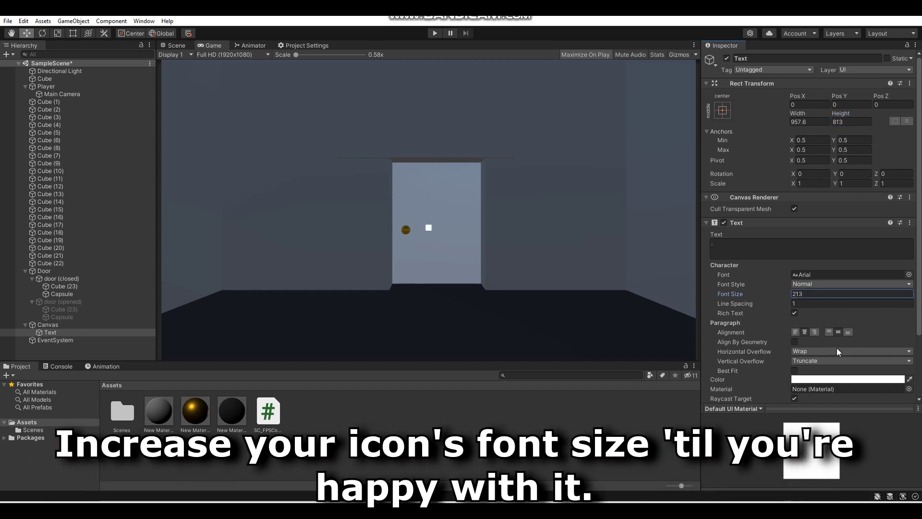
click(829, 332)
click(837, 332)
click(837, 96)
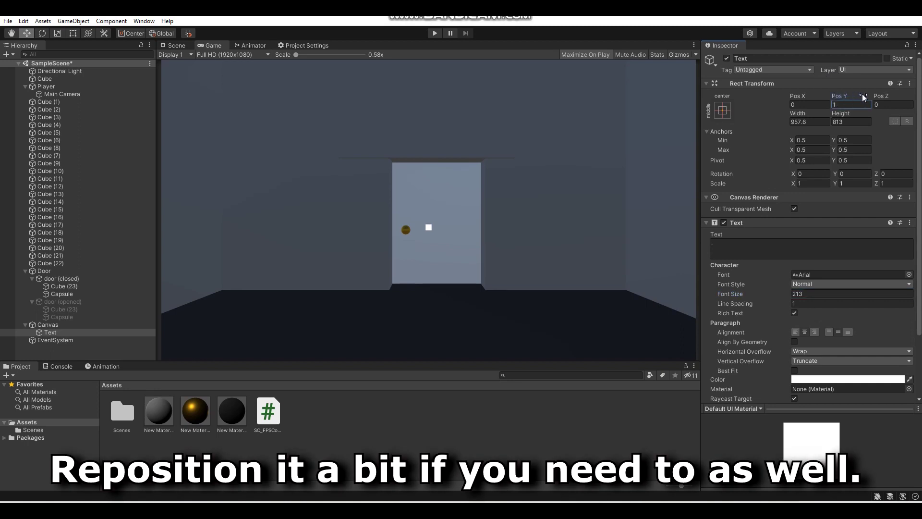
Set the Canvas's UI Scale Mode to Scale With Screen Size with a reference resolution of 1920 by 1080
click(67, 324)
click(841, 282)
click(837, 303)
click(820, 296)
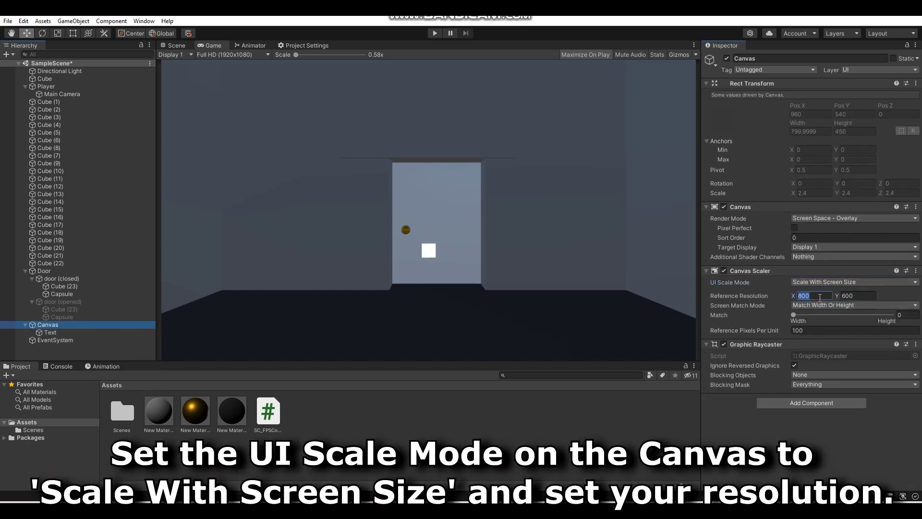
text(1920)
click(864, 295)
text(108)
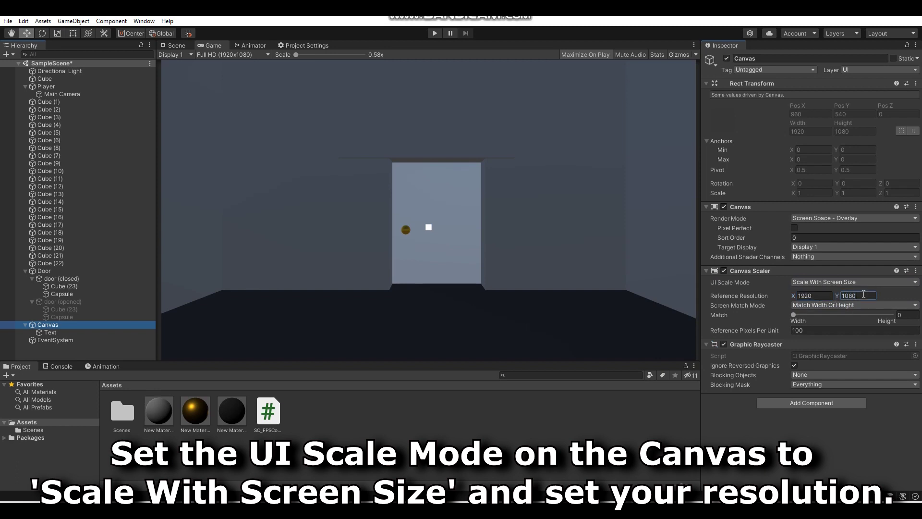
Set the dot text's font size to 146 and Pos Y to 0, and rename the object "inticon"
click(51, 333)
click(854, 293)
text(124)
drag(734, 292, 755, 292)
click(843, 104)
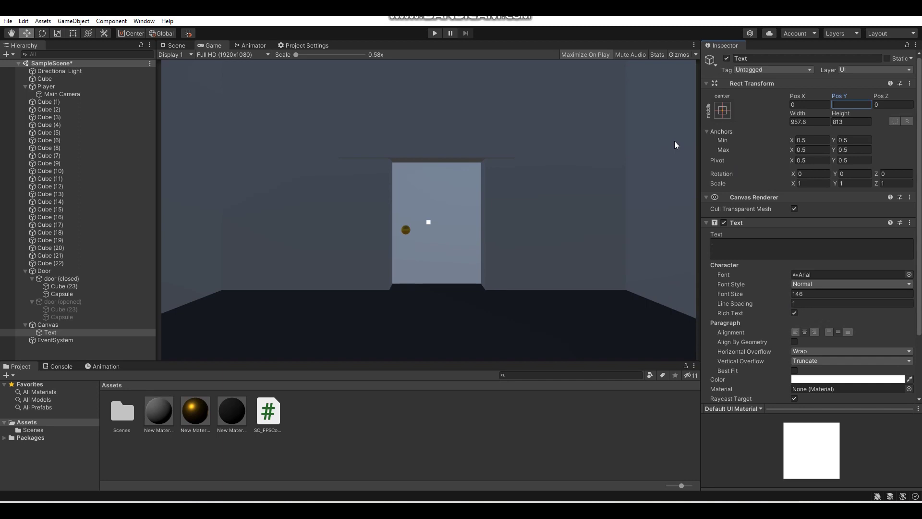
click(754, 58)
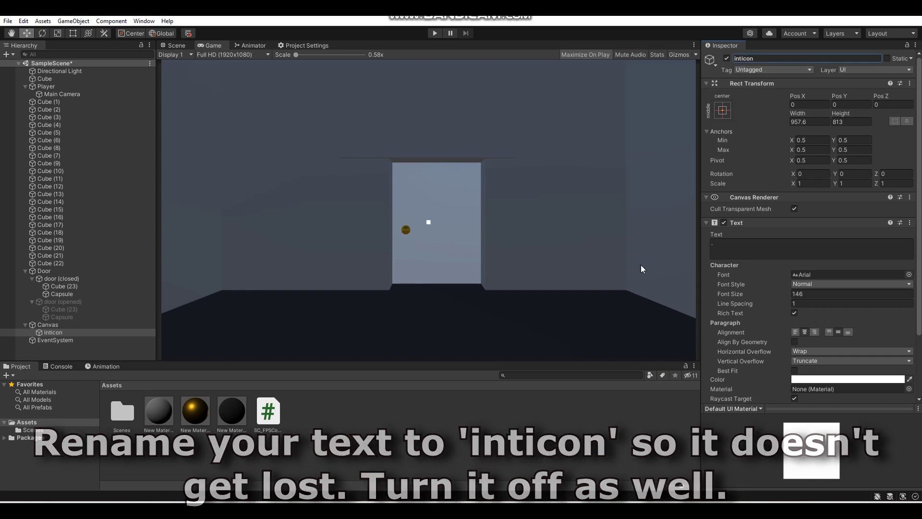
Deactivate the inticon object and save the scene
click(727, 58)
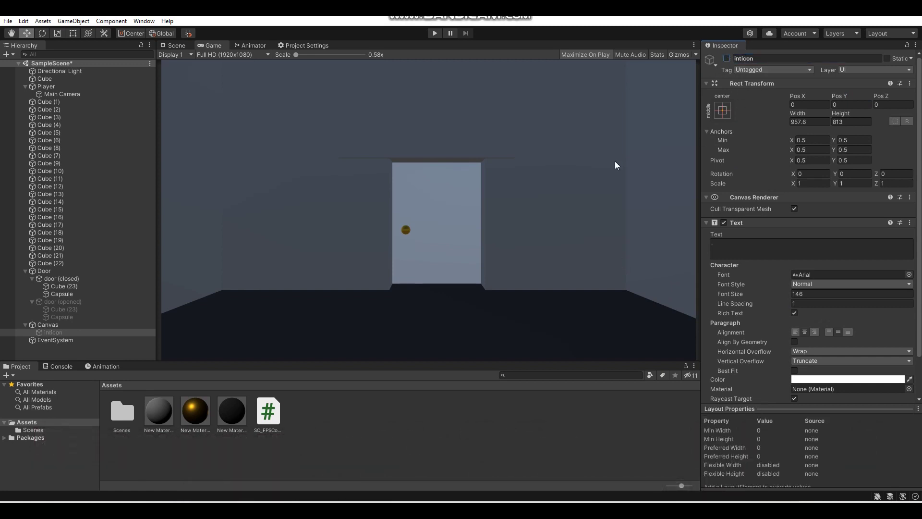
key(ctrl+s)
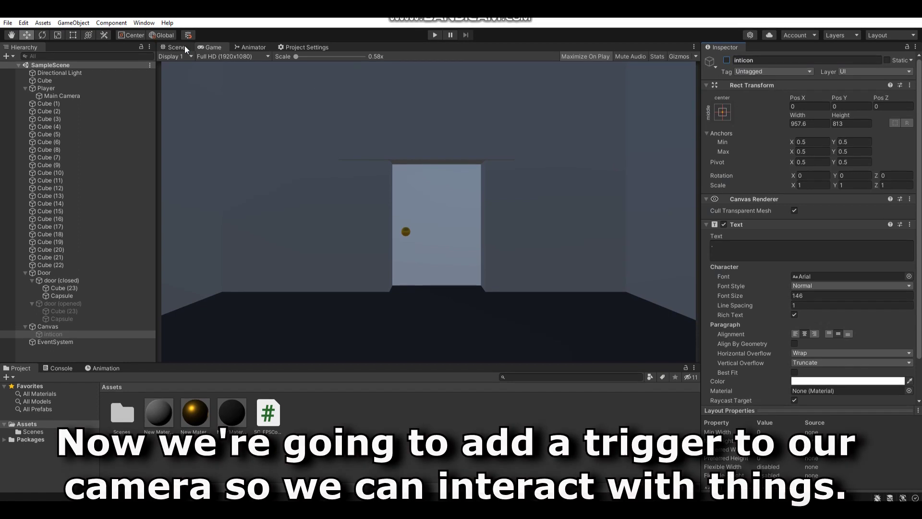
Add a Box Collider component to the player's Main Camera
click(175, 47)
right_drag(453, 161, 348, 211)
key(w)
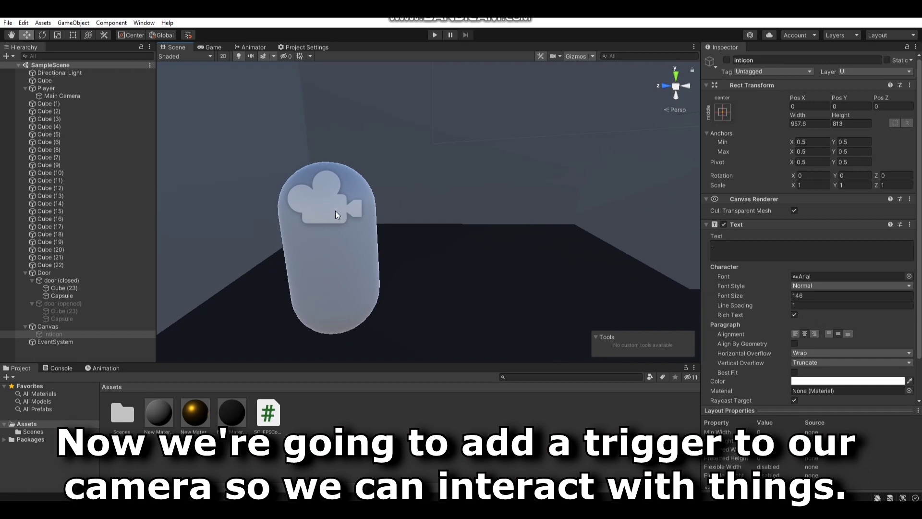
click(334, 212)
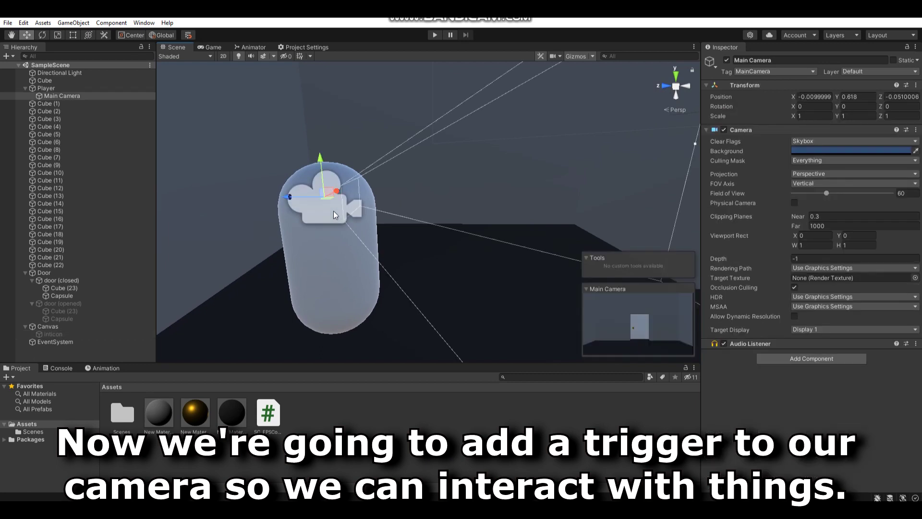
click(827, 360)
text(box)
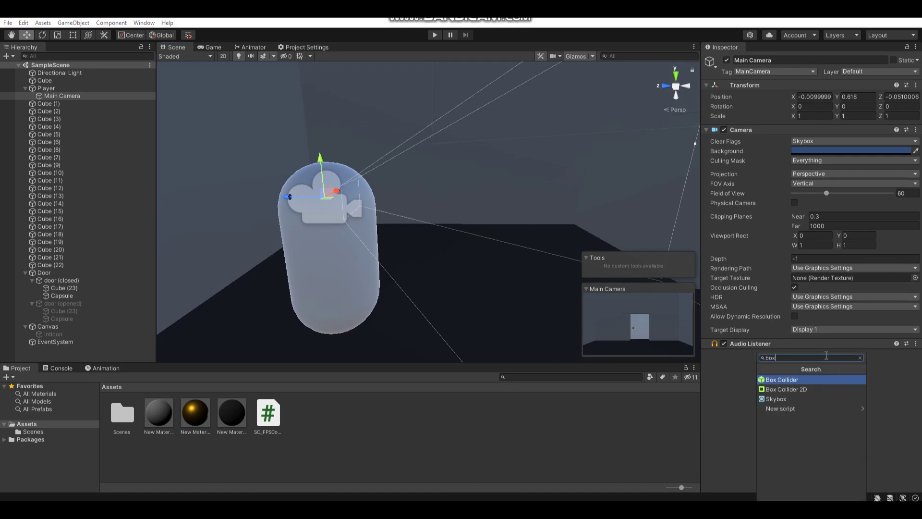
click(805, 381)
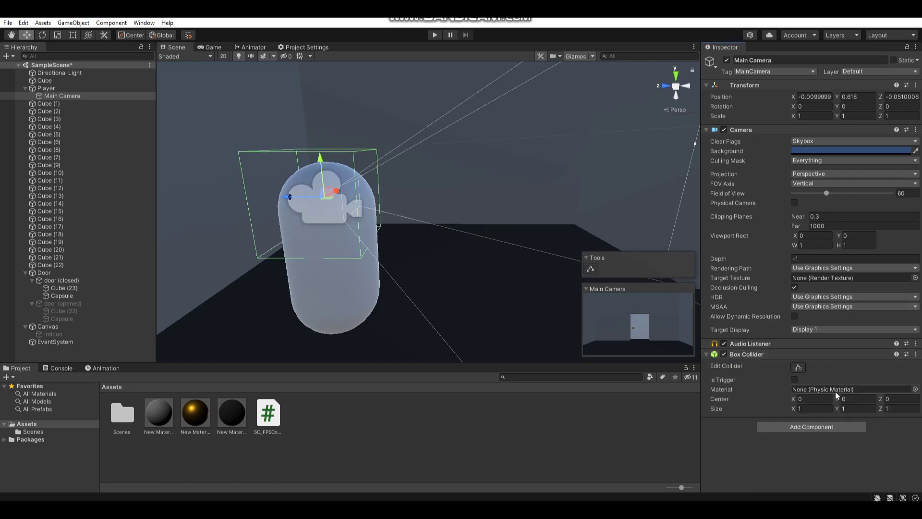
Narrow the camera's box collider to a size of 0.19 in X and 0.2 in Y
drag(839, 409, 822, 409)
alt+drag(413, 226, 257, 206)
scroll(258, 206, up, 5)
scroll(257, 206, down, 3)
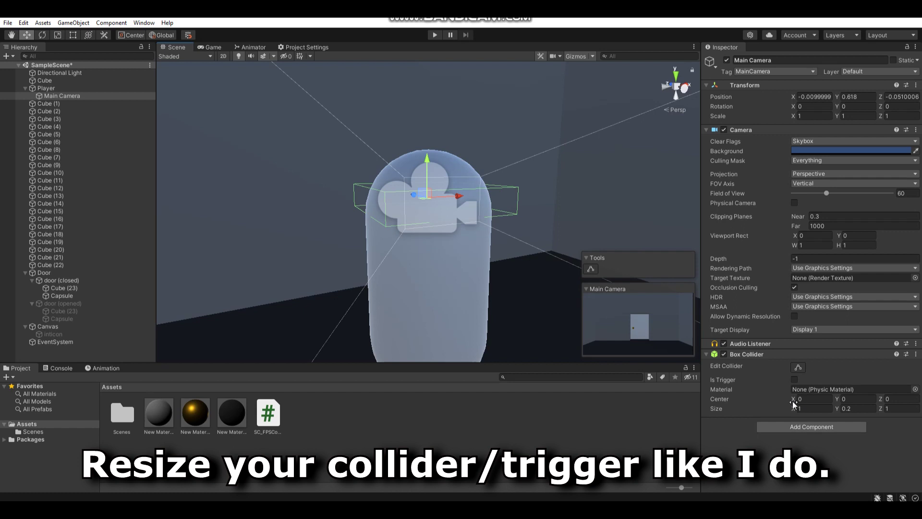
drag(794, 406, 779, 406)
right_drag(523, 269, 523, 269)
alt+drag(522, 268, 478, 265)
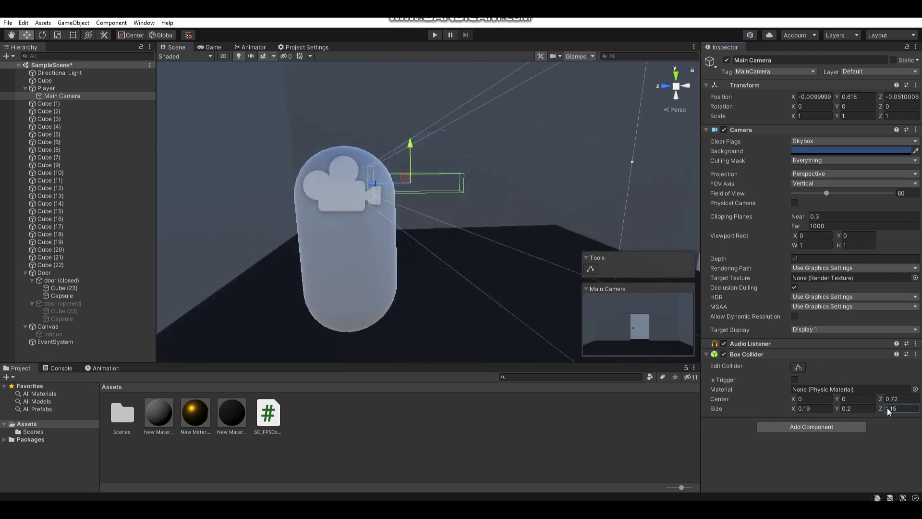
Set the camera collider's Z size to 1.84 and Z centre to 1.17, and enable Is Trigger
drag(888, 412, 889, 396)
alt+drag(559, 297, 397, 202)
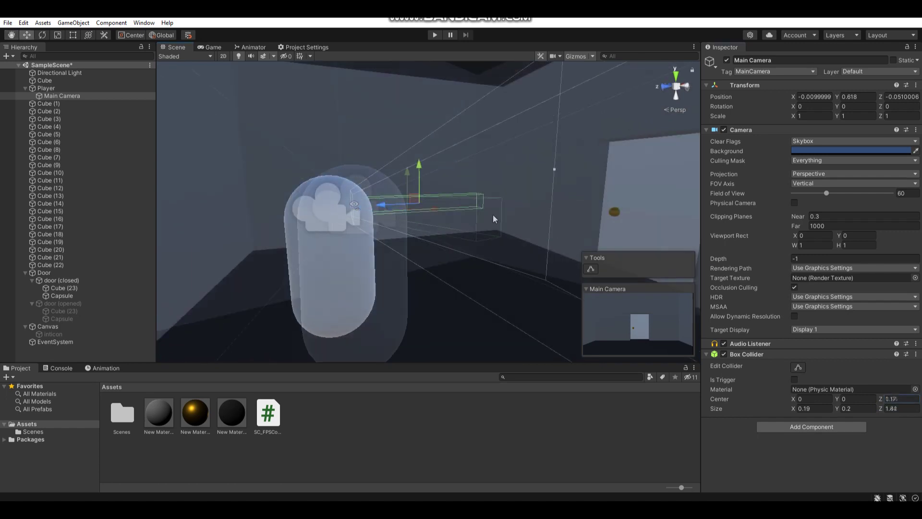
alt+drag(494, 216, 447, 216)
scroll(447, 216, up, 3)
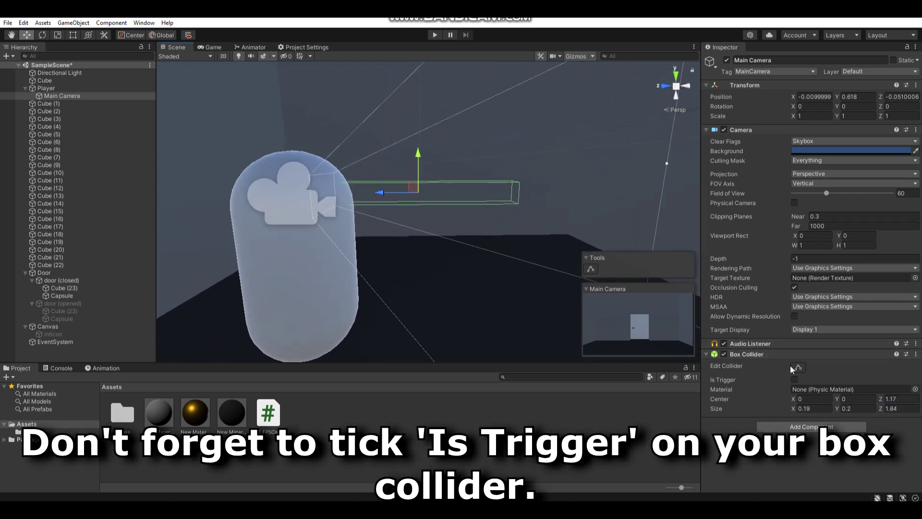
alt+drag(384, 215, 444, 237)
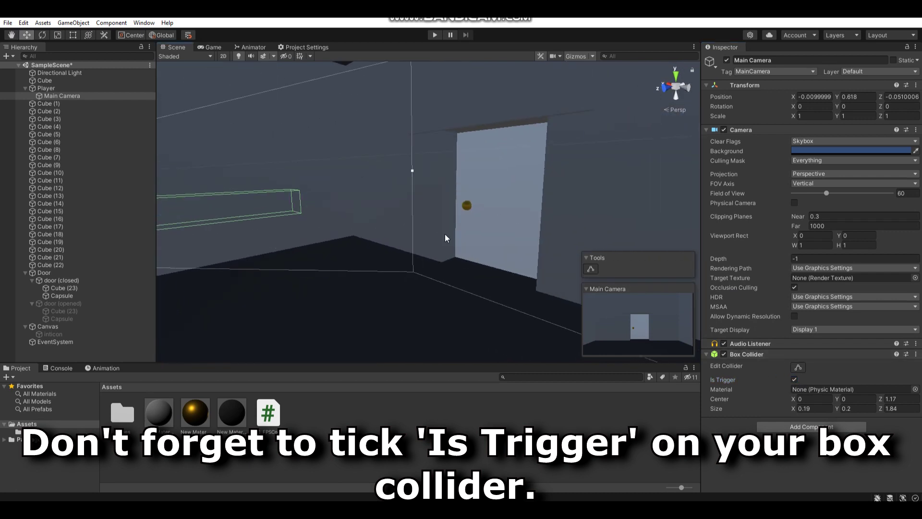
Add a Rigidbody component to the parent Door object
click(72, 273)
click(777, 136)
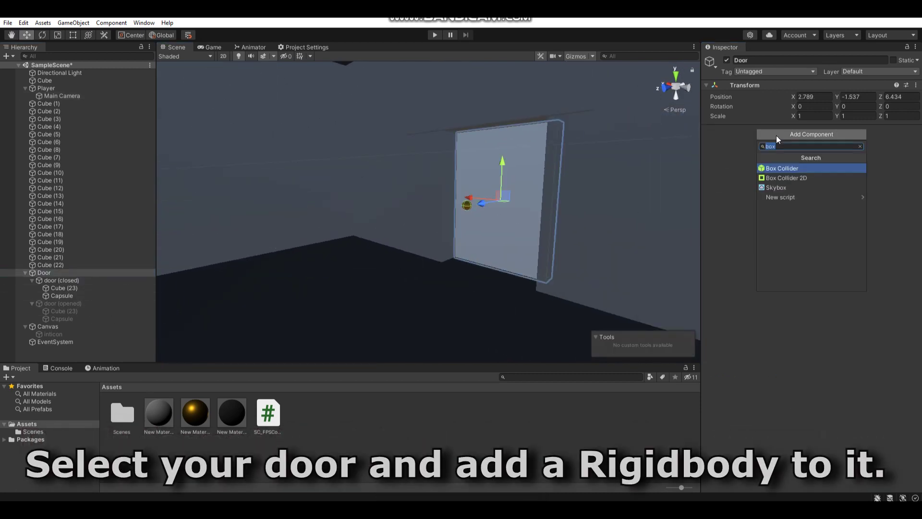
text(rigidbody)
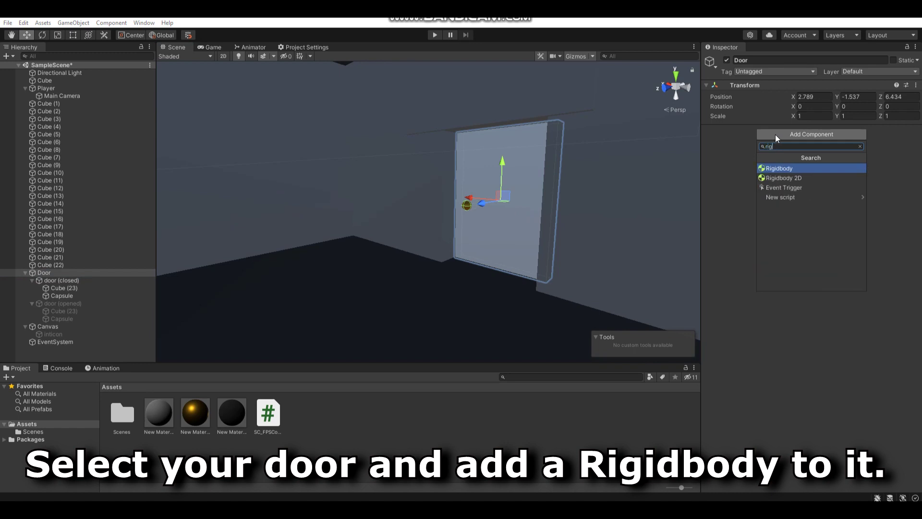
click(782, 169)
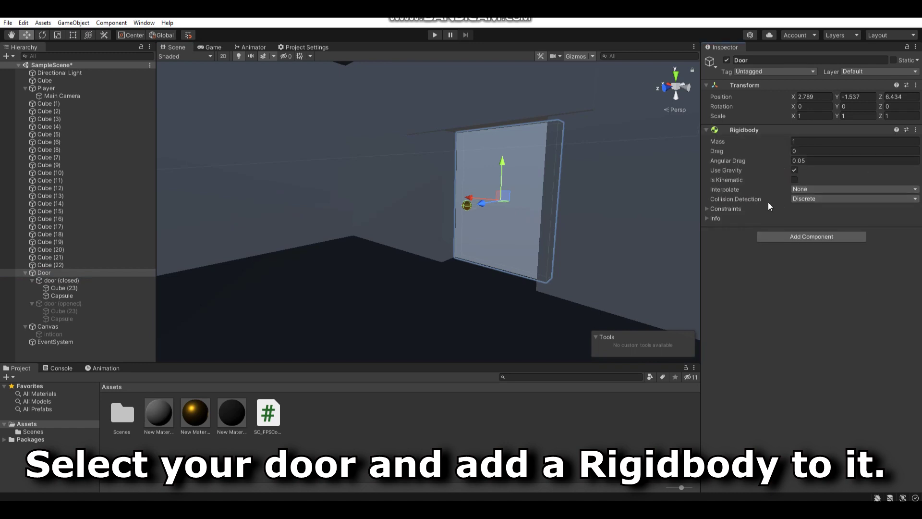
Enable all position and rotation freeze constraints on the Door's Rigidbody and save the scene
click(707, 208)
click(795, 218)
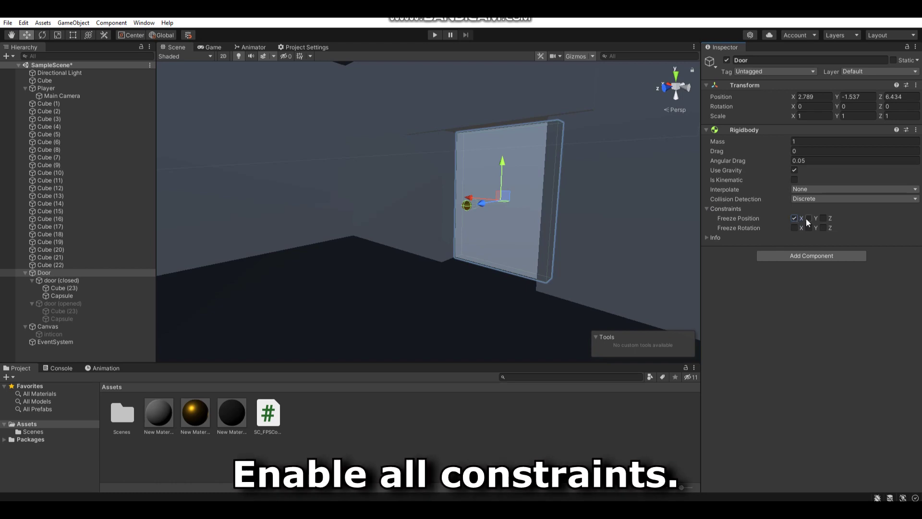
click(824, 218)
key(ctrl+s)
Create a C# script named Door in the Assets folder and open it in the code editor
click(356, 405)
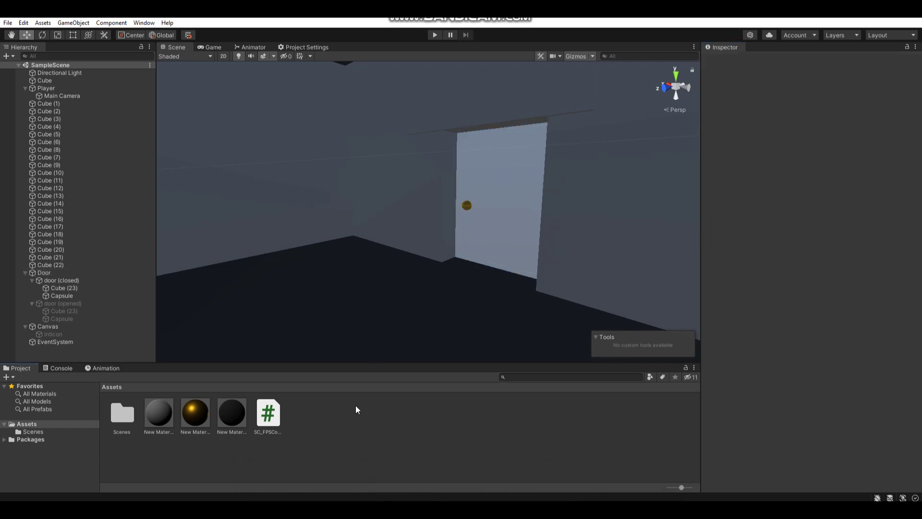
right_click(361, 419)
mouse_move(423, 157)
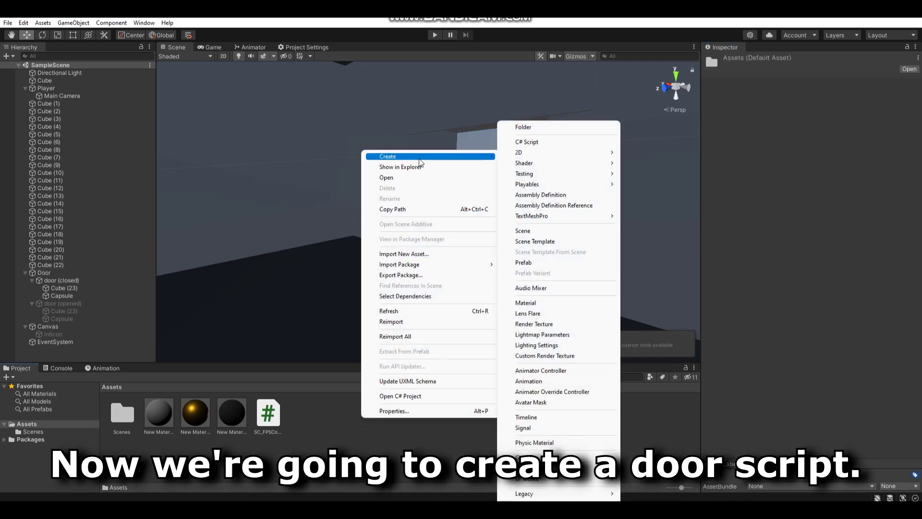
click(541, 144)
text(Door)
key(Return)
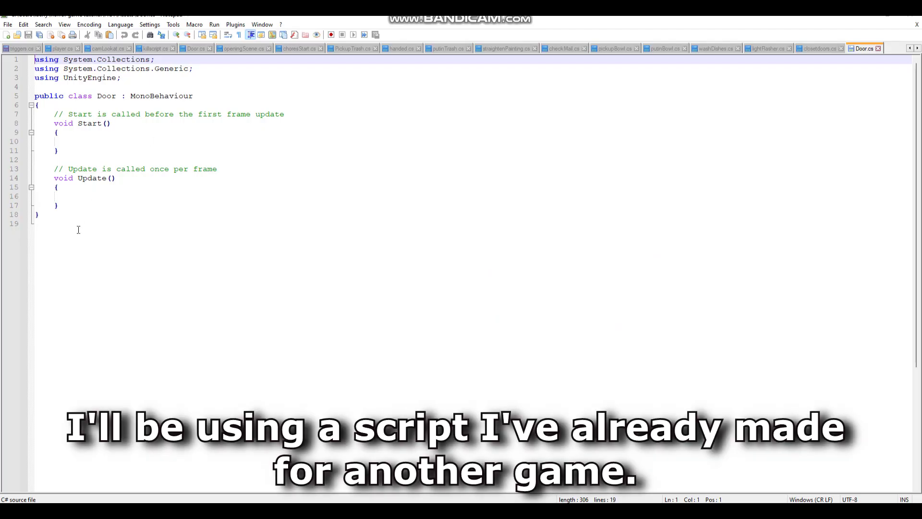
Replace the Door script's template code with the prepared door open/close code, save it, and check its import in Unity
key(ctrl+a)
key(Delete)
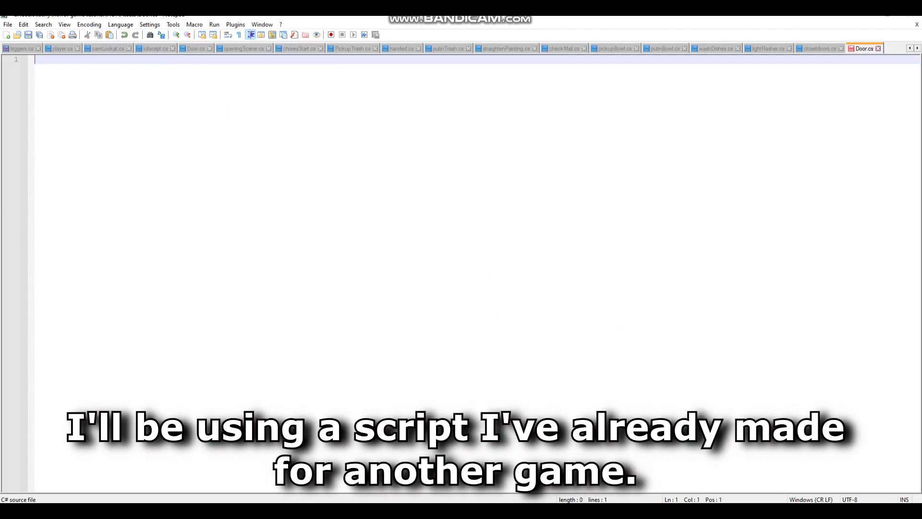
key(ctrl+v)
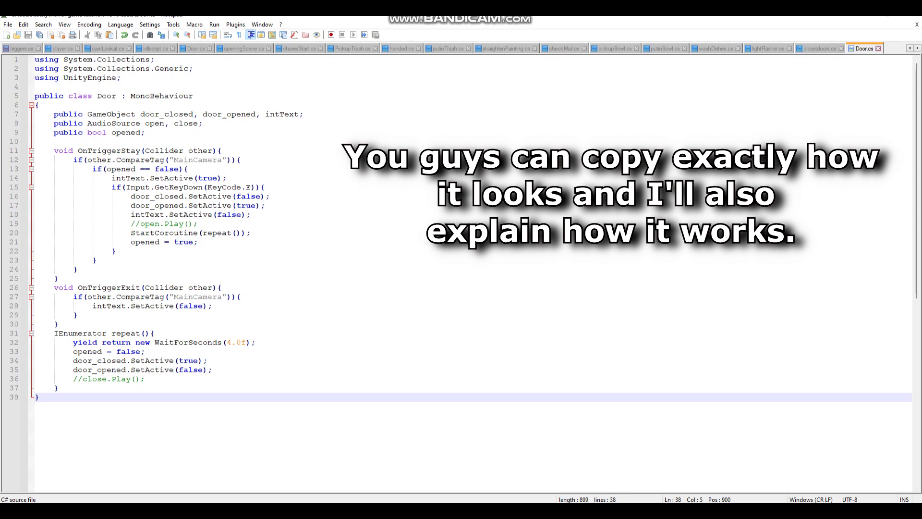
key(alt+Tab)
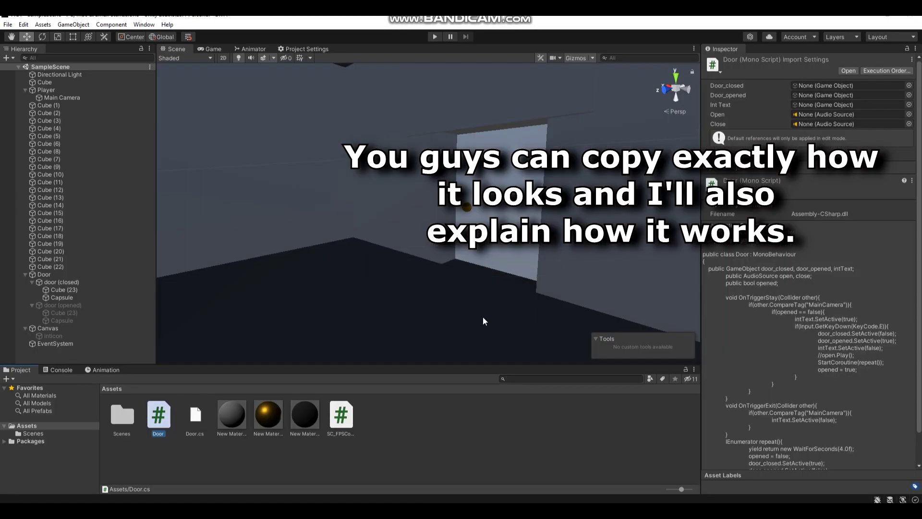
key(alt+Tab)
Review the Door script's header and its GameObject, AudioSource and bool variable declarations
drag(208, 98, 20, 57)
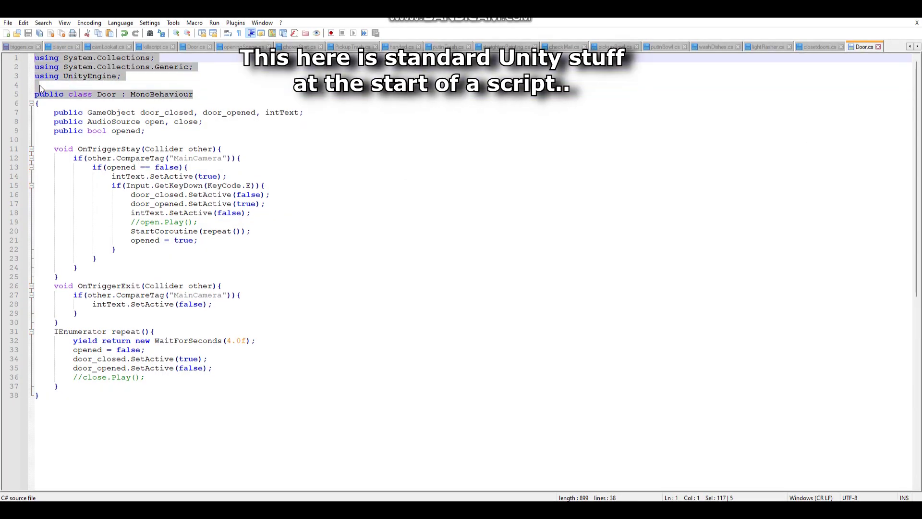
click(53, 106)
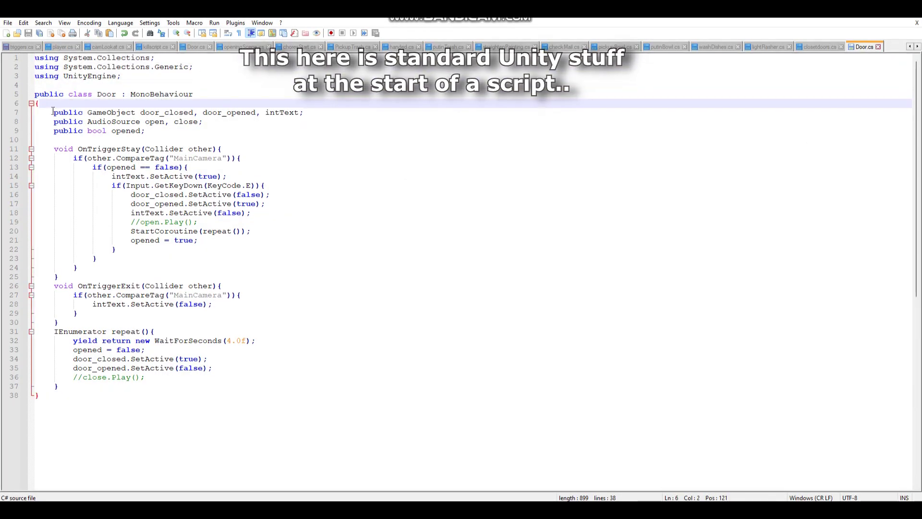
drag(53, 112, 304, 112)
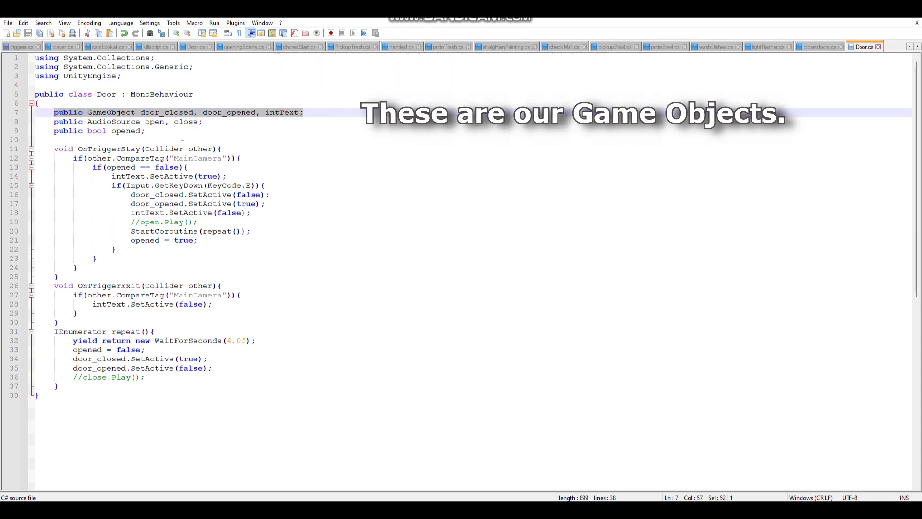
drag(56, 122, 206, 122)
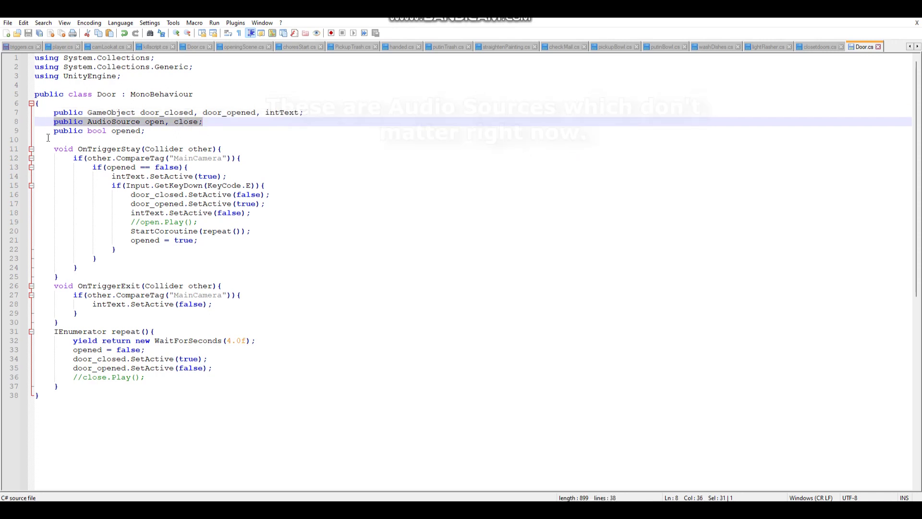
drag(53, 131, 145, 131)
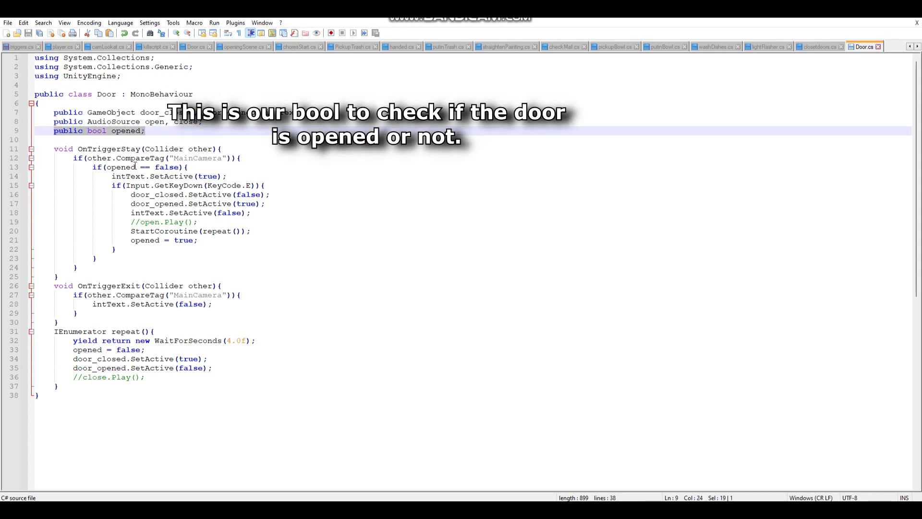
Examine the OnTriggerStay function line by line, including its camera tag check, E key condition and door-opening commands
drag(53, 150, 66, 278)
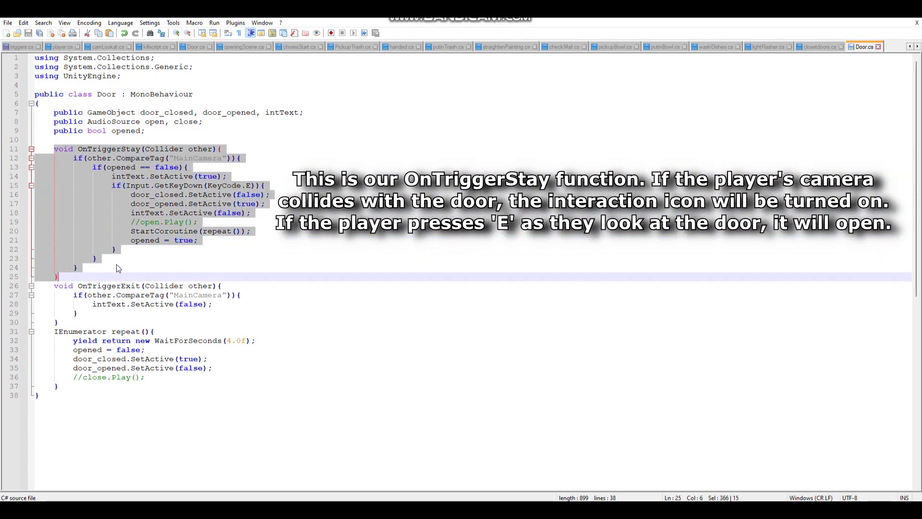
click(55, 149)
drag(54, 149, 225, 148)
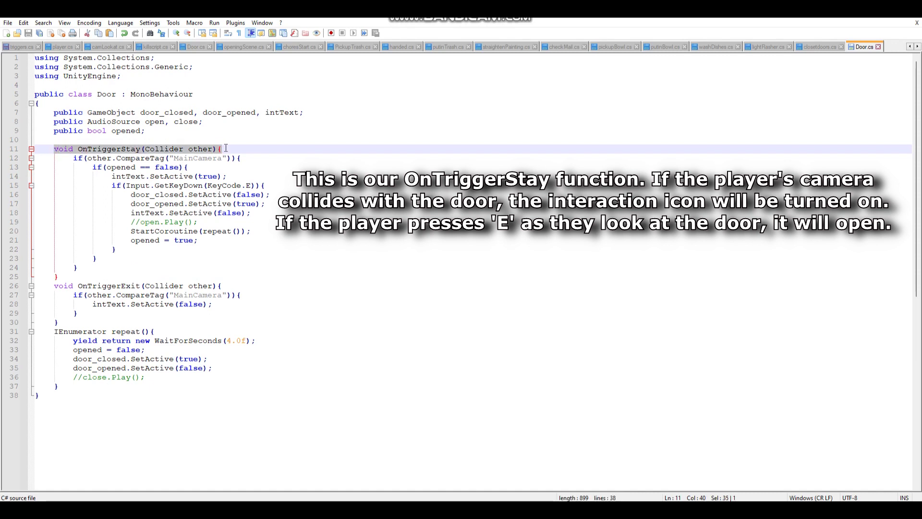
drag(73, 159, 248, 159)
drag(93, 167, 186, 172)
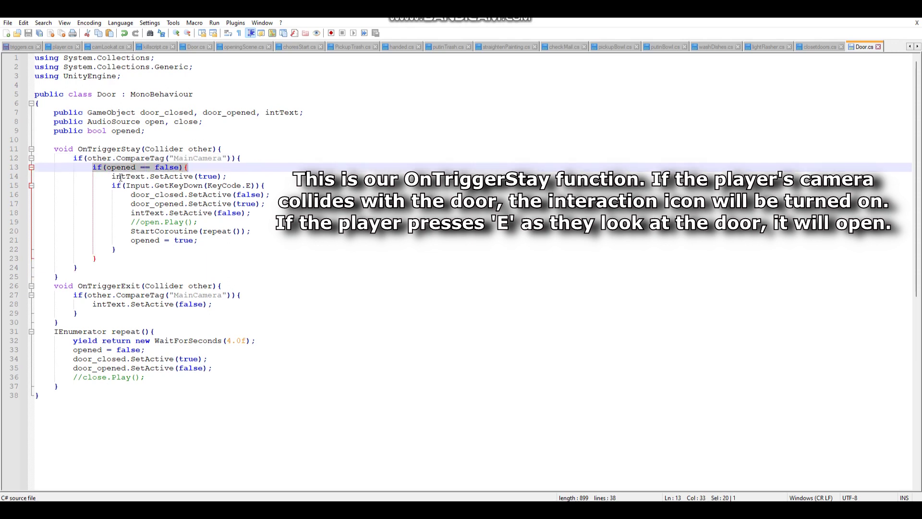
drag(111, 176, 225, 181)
drag(110, 188, 124, 251)
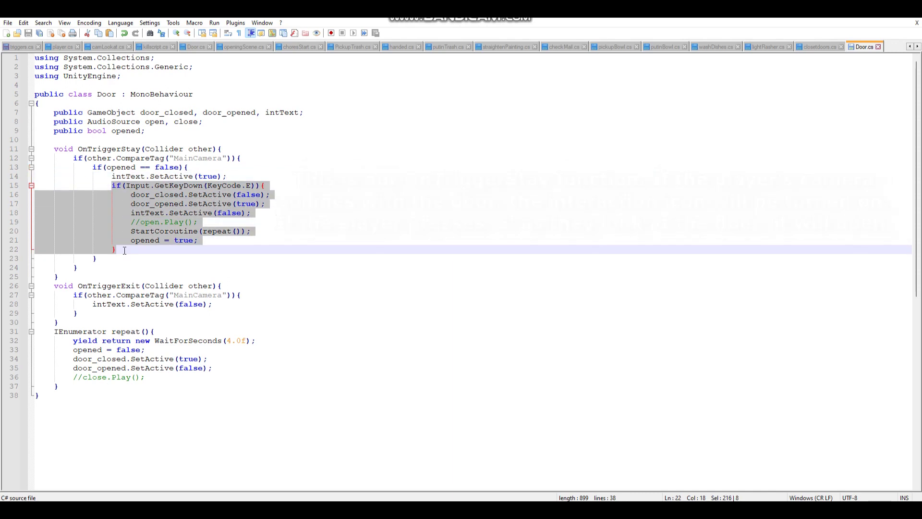
click(132, 195)
drag(131, 223, 194, 222)
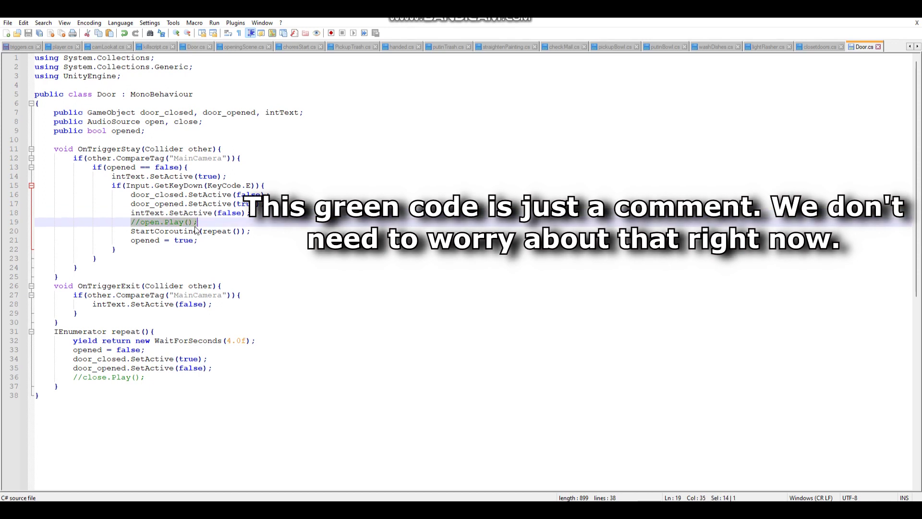
click(131, 232)
drag(132, 241, 198, 241)
Examine the OnTriggerExit function and the repeat coroutine that closes the door after a delay
drag(55, 287, 224, 282)
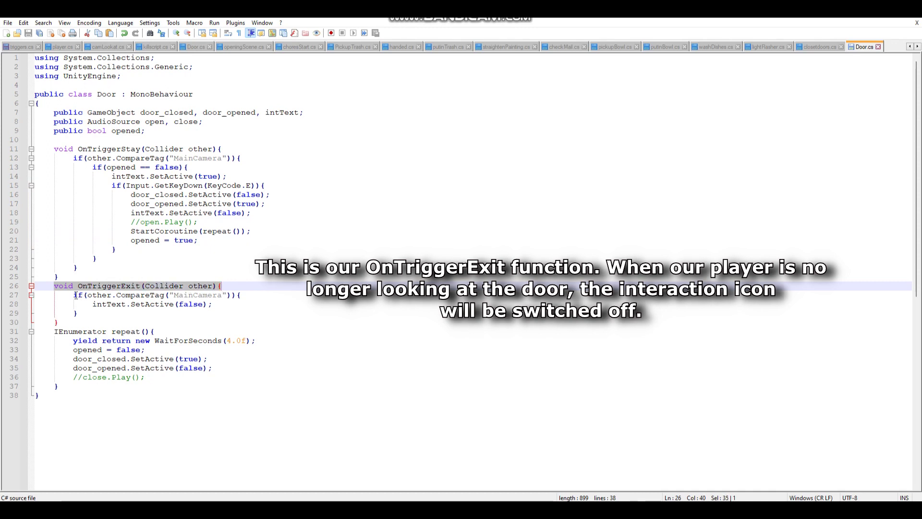
drag(75, 295, 231, 298)
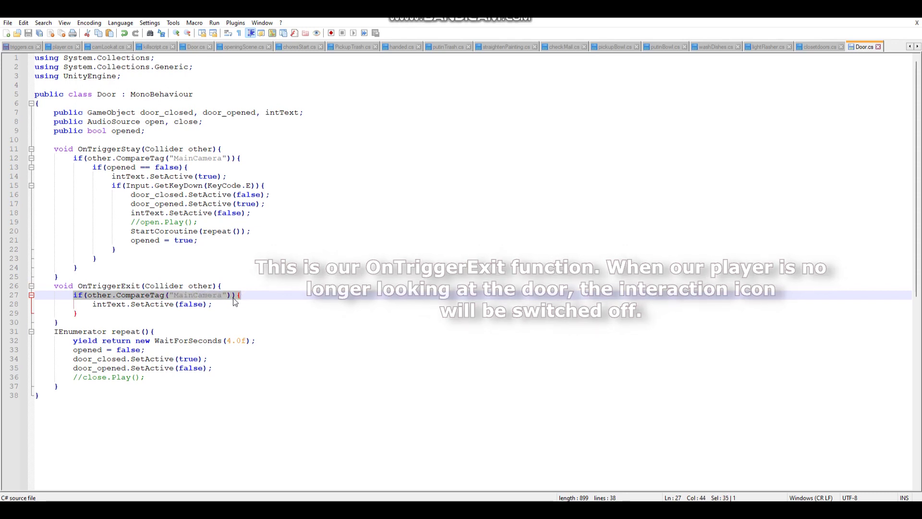
click(92, 305)
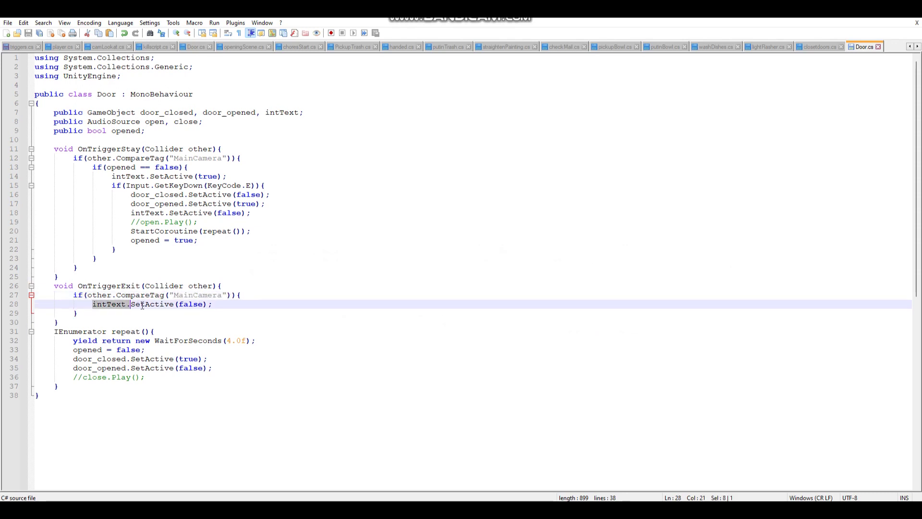
drag(54, 332, 62, 387)
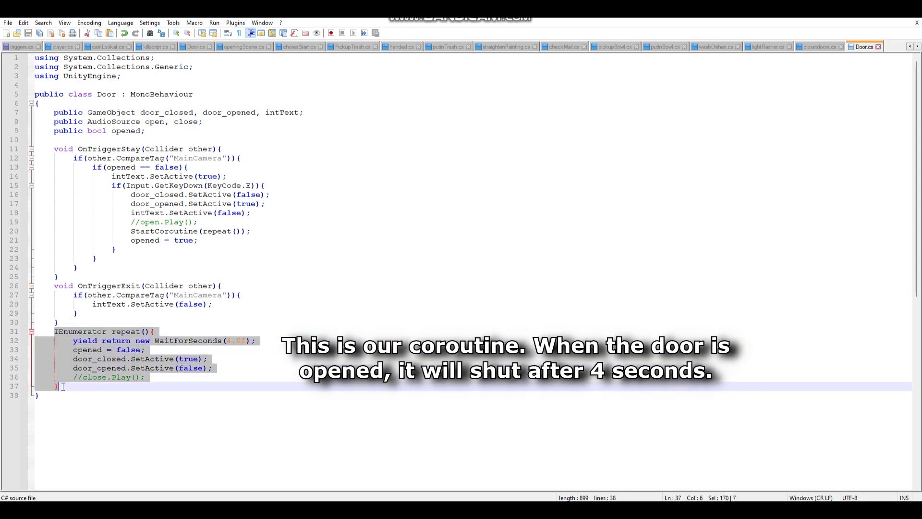
Attach the Door script to the parent Door object as a component
click(87, 367)
drag(74, 342, 92, 342)
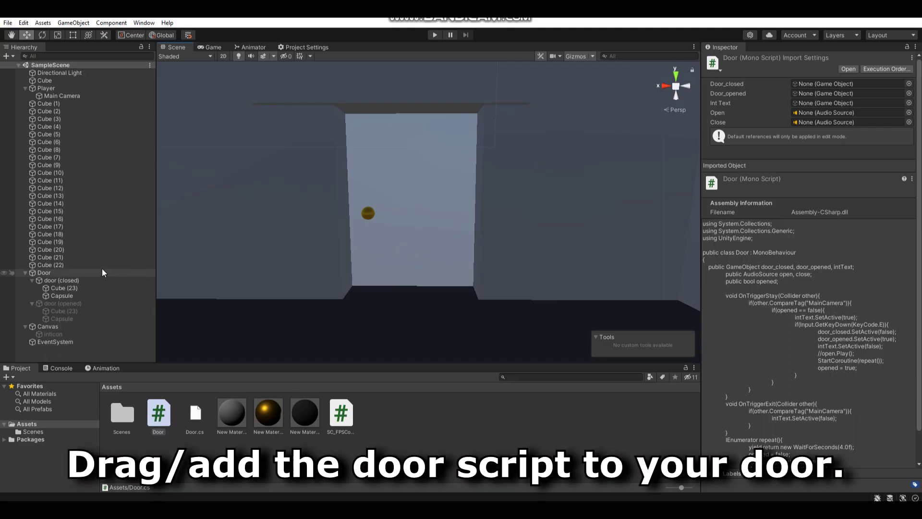
click(77, 275)
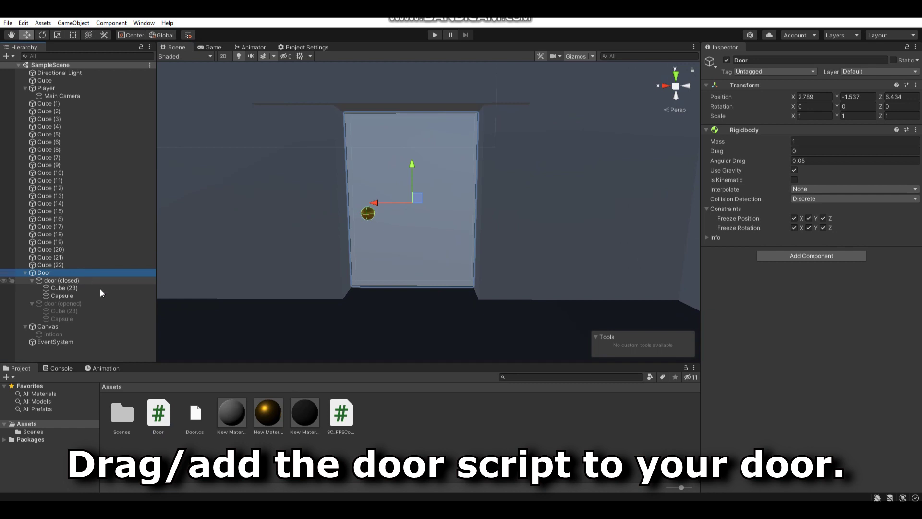
drag(624, 415, 763, 377)
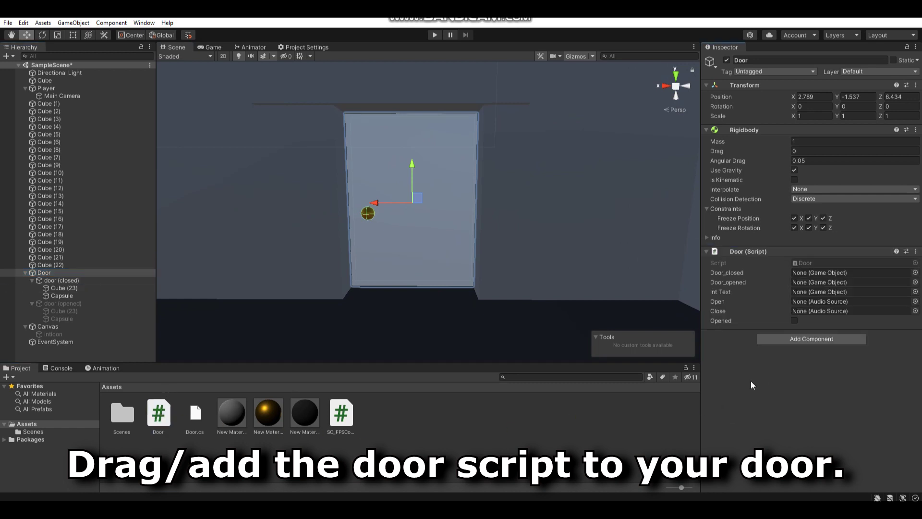
Assign door (closed), door (opened) and inticon to the Door script's Door_closed, Door_opened and Int Text variables
drag(73, 281, 825, 273)
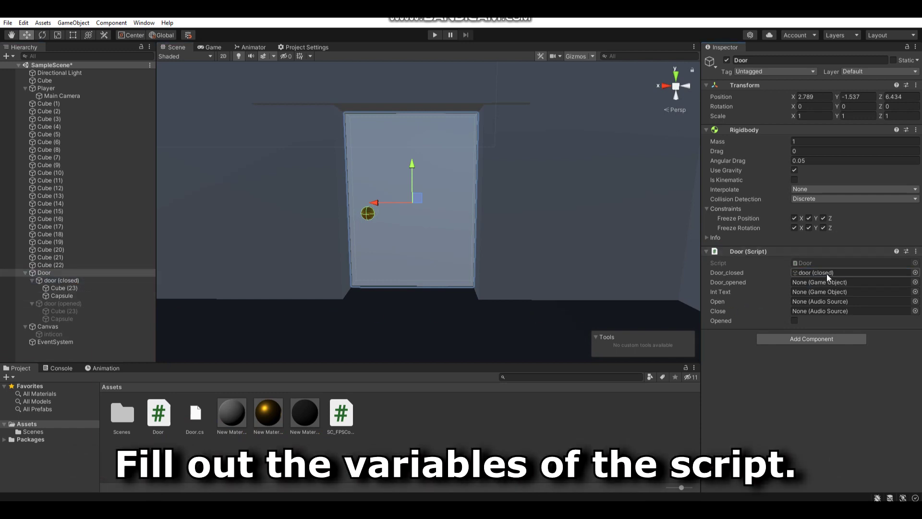
drag(71, 301, 781, 299)
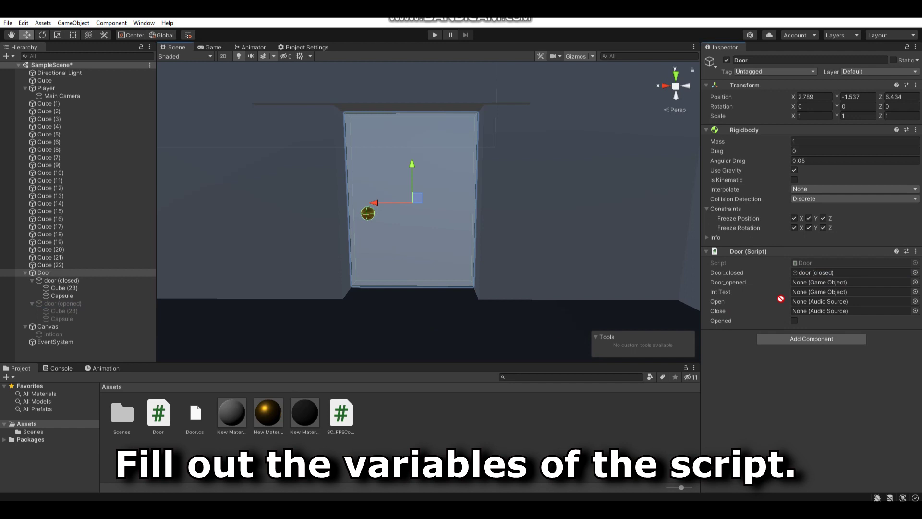
drag(864, 290, 862, 285)
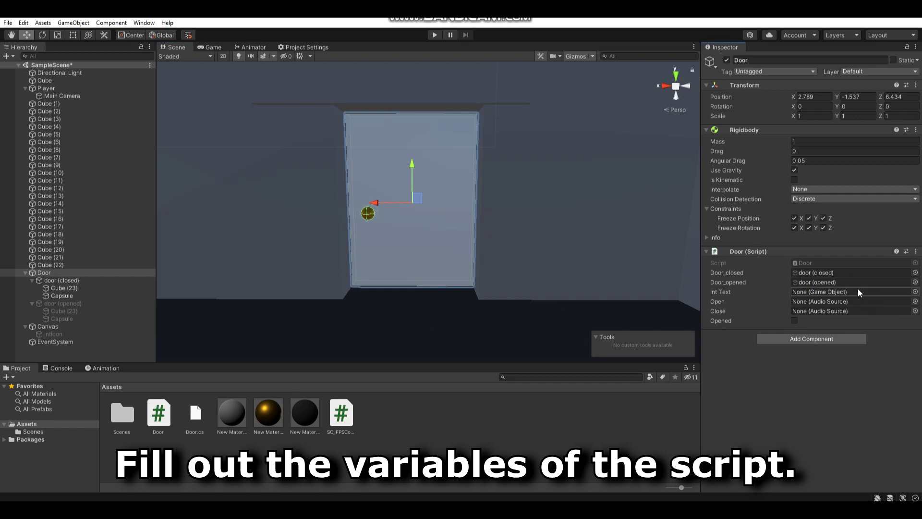
click(915, 292)
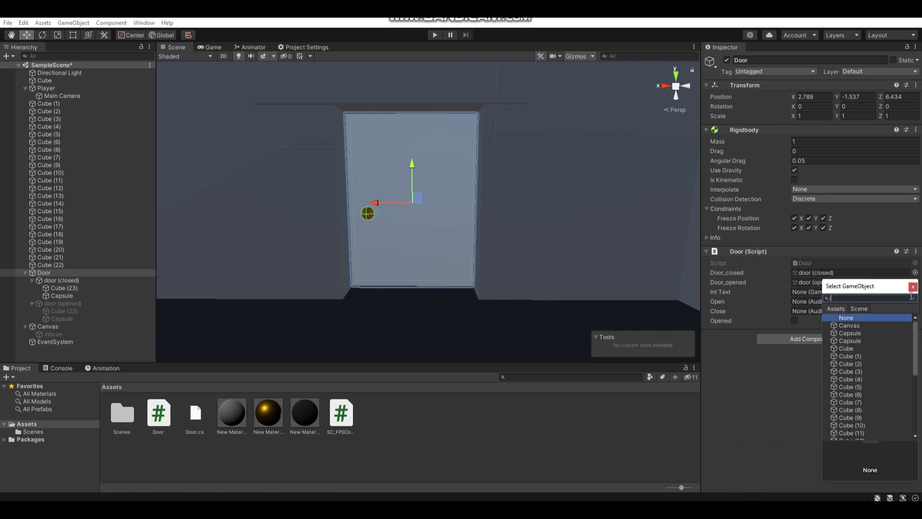
double_click(851, 321)
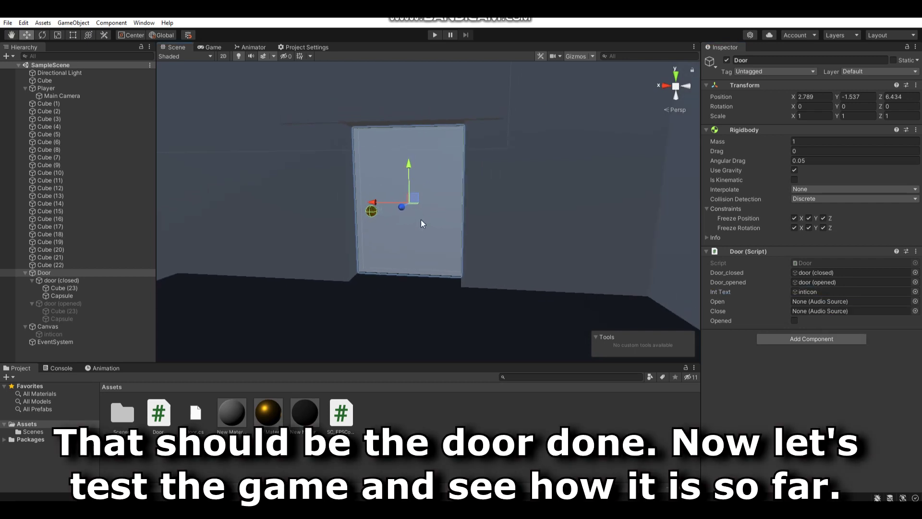
Play-test the level by walking up to the door, opening it and passing through from both sides, and stop the test
right_drag(421, 220, 412, 219)
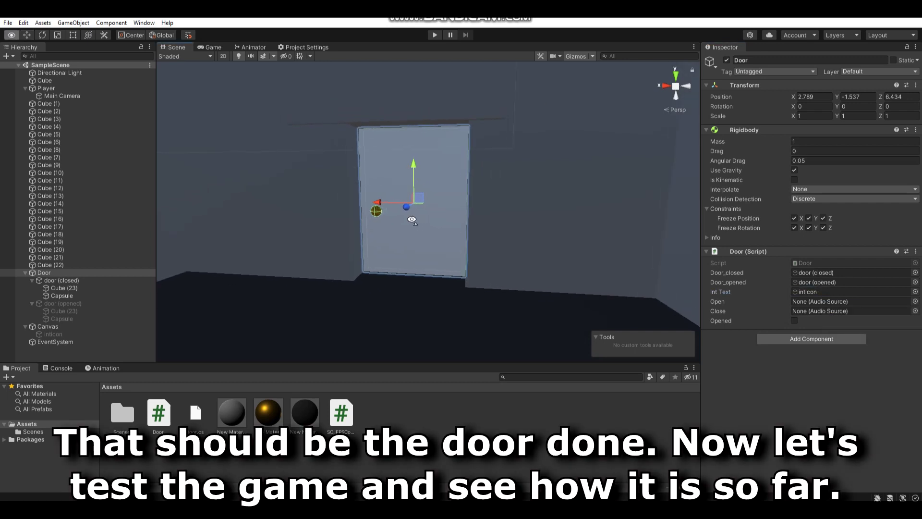
alt+drag(412, 220, 409, 211)
click(435, 35)
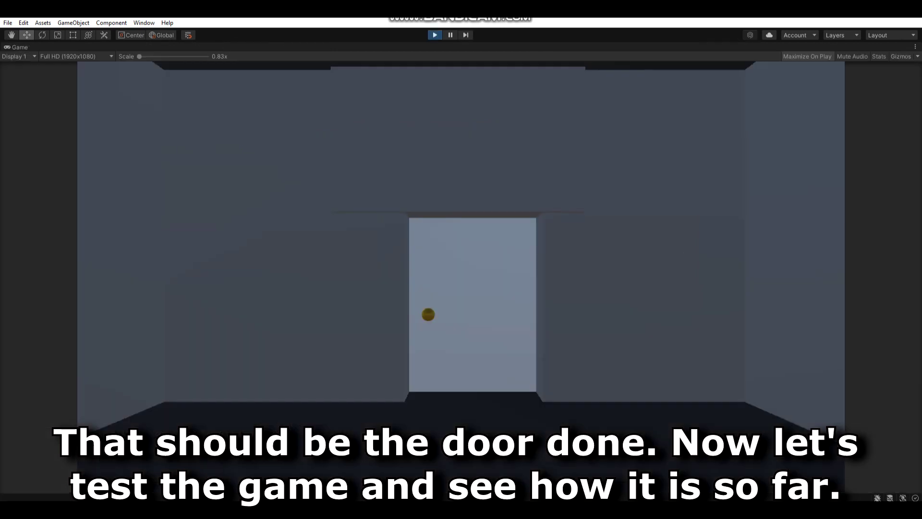
key(w)
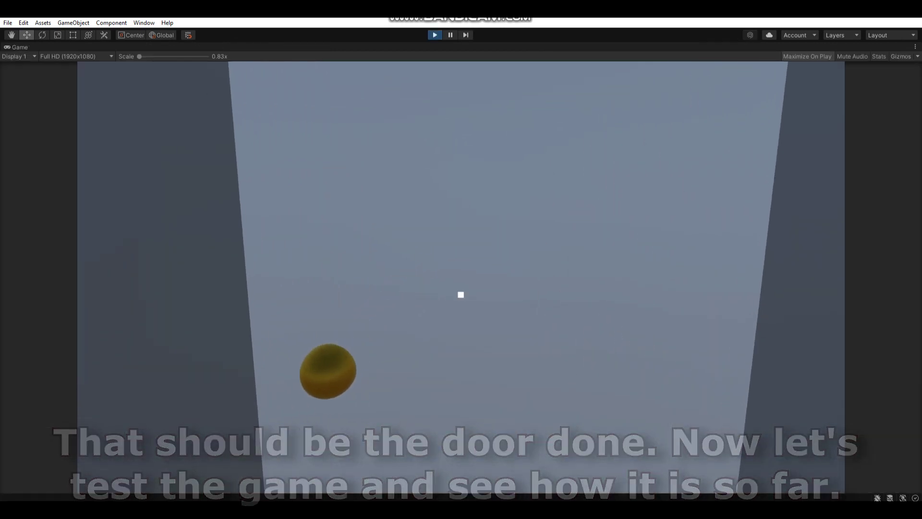
key(e)
key(w)
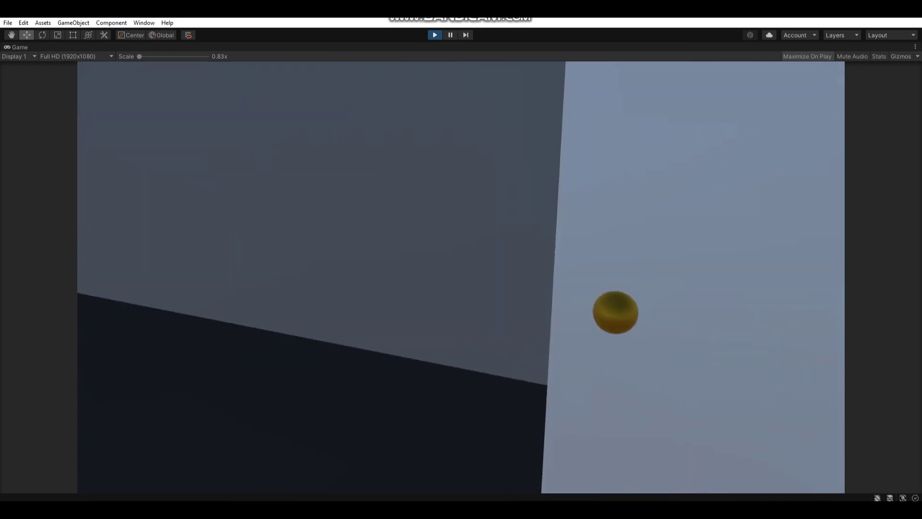
key(s)
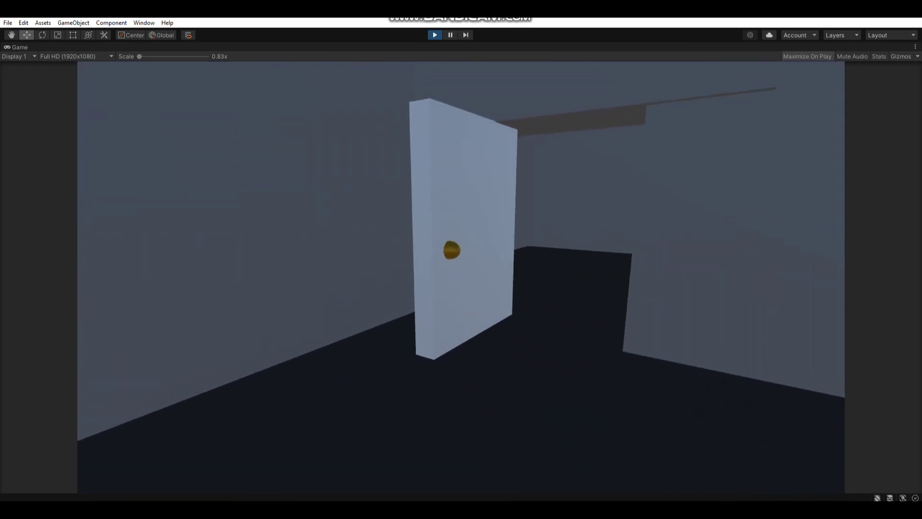
key(e)
key(w)
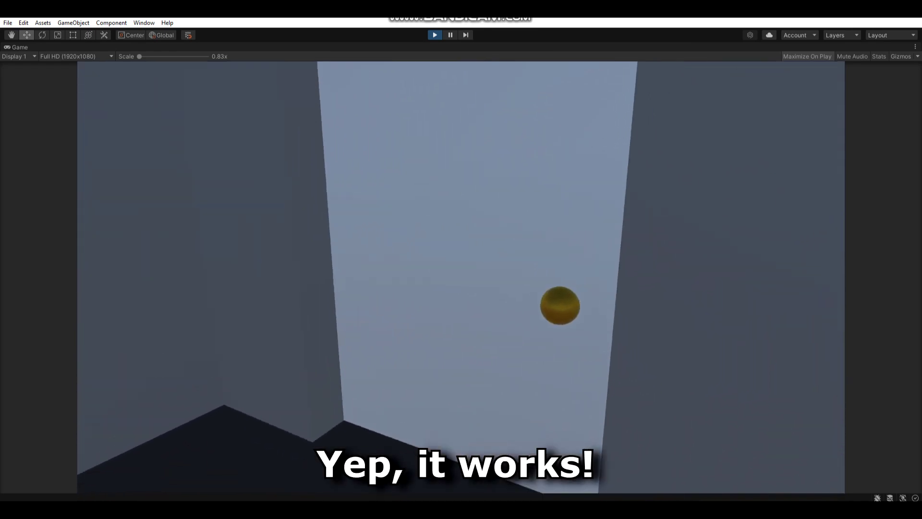
key(e)
key(w)
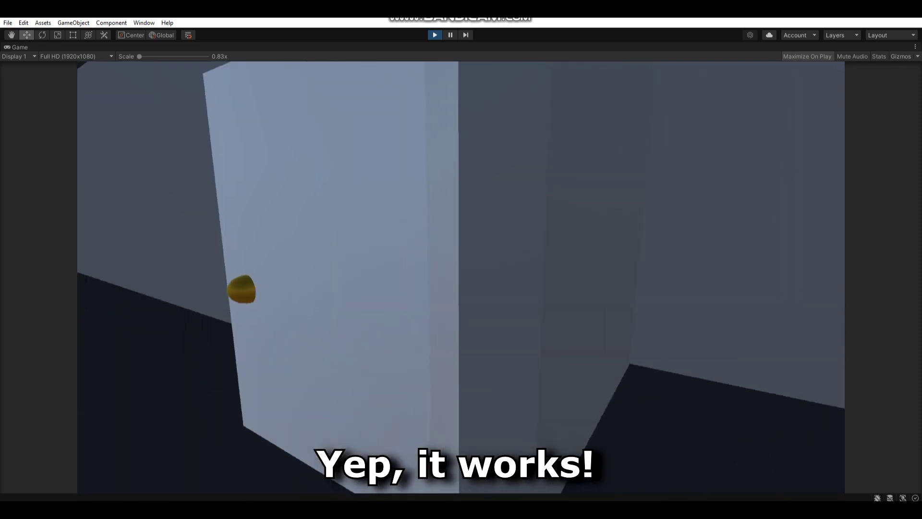
key(s)
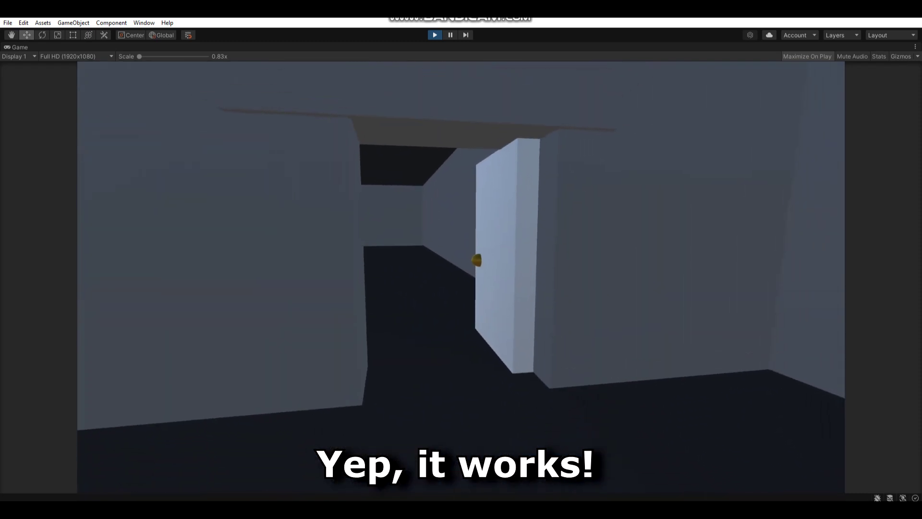
key(e)
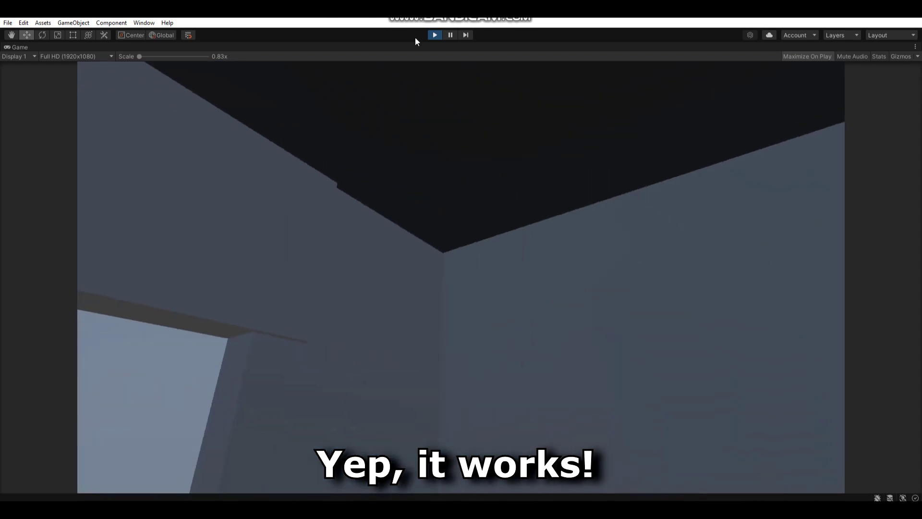
key(s)
Duplicate the Door object and move the copy toward the next doorway, to about X 5.71, Z -3.82
right_drag(205, 167, 25, 184)
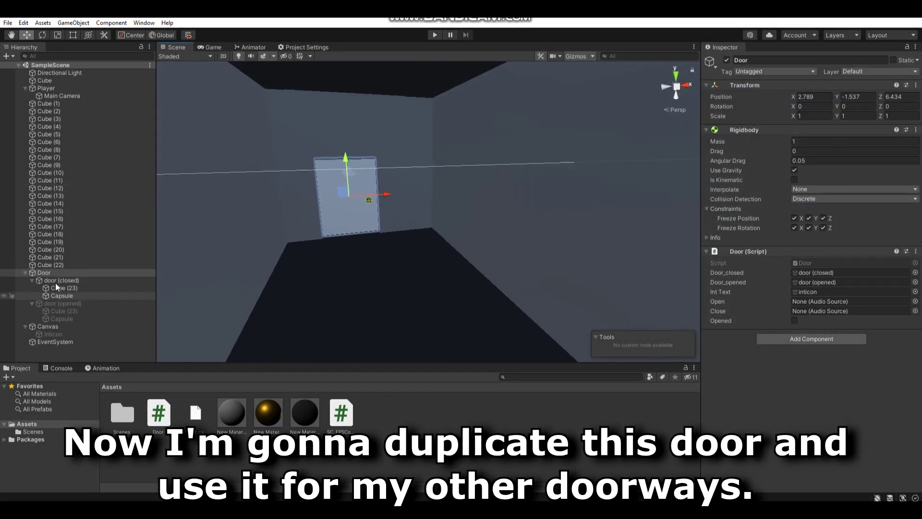
click(52, 273)
key(ctrl+d)
right_drag(269, 229, 290, 216)
drag(302, 217, 559, 294)
right_drag(560, 294, 532, 252)
key(w)
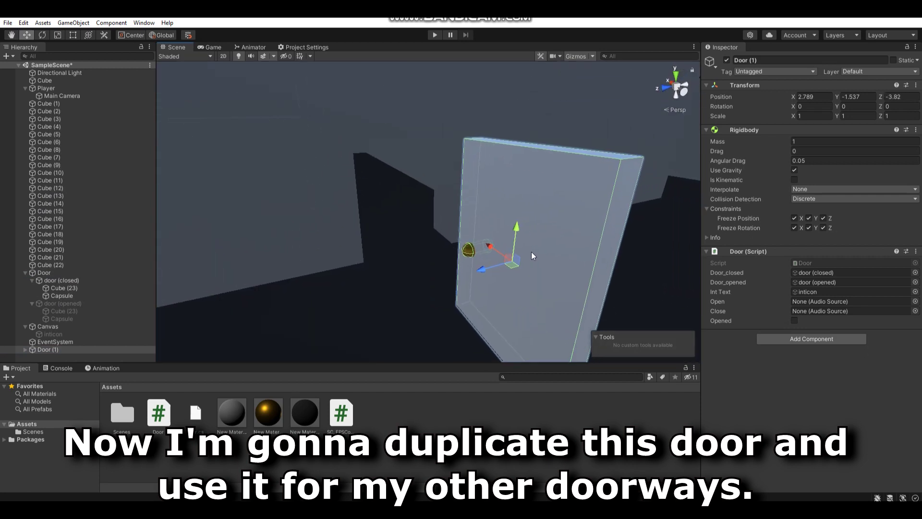
drag(493, 247, 450, 214)
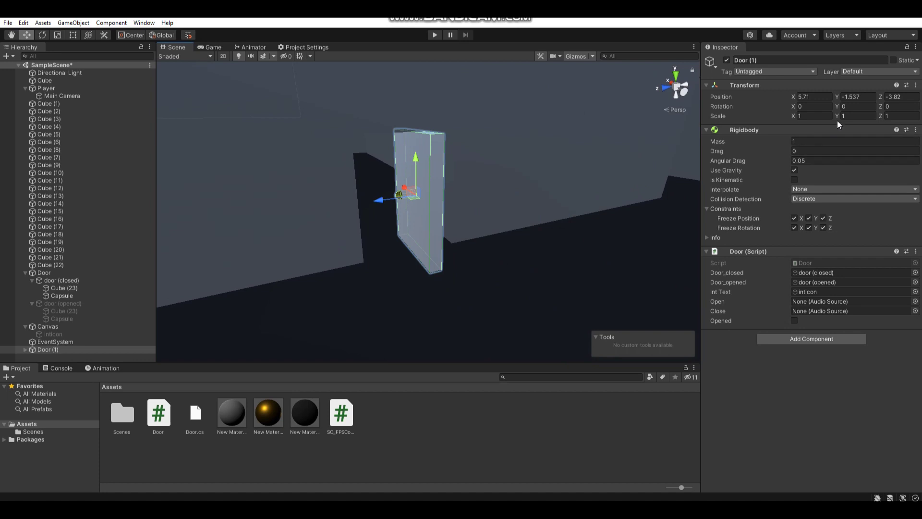
Set the door copy's Y rotation to -90 and shift it into the side doorway
text(-90)
right_drag(351, 246, 331, 256)
key(w)
drag(413, 222, 405, 223)
Bring a second door copy near the remaining doorway, at about X 12.75, Z -15.97, and reset its Y rotation to 0
right_drag(425, 226, 460, 210)
key(a)
drag(460, 210, 449, 207)
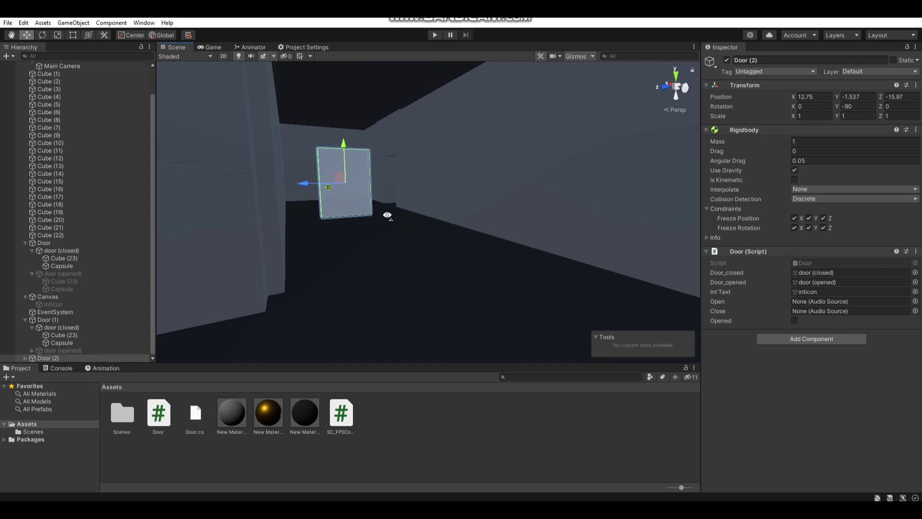
alt+drag(385, 214, 467, 215)
key(BackSpace)
key(BackSpace)
key(BackSpace)
Fit the second door copy into the remaining doorway at about X 15.31, Z -19.07
key(w)
right_drag(466, 216, 411, 244)
key(d)
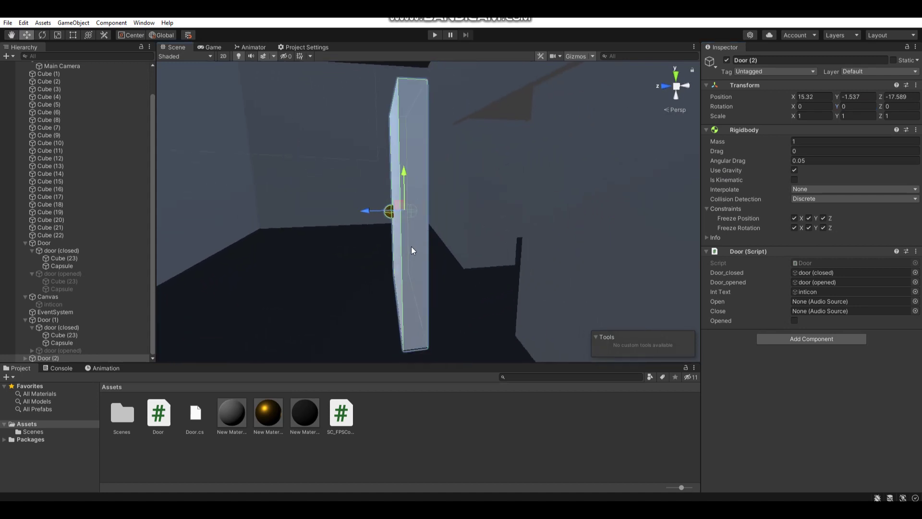
drag(366, 212, 469, 206)
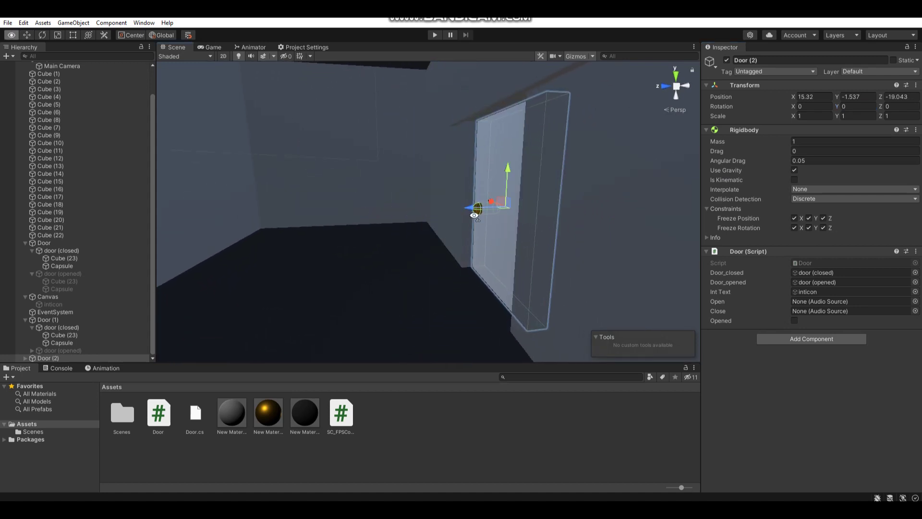
key(f)
Play-test all three doors by walking through the level and opening each one, and stop the test
click(435, 34)
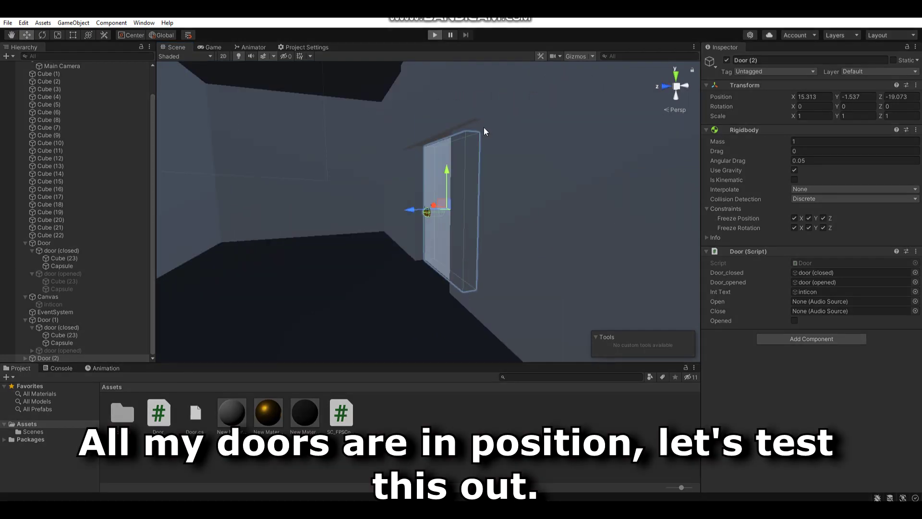
key(w)
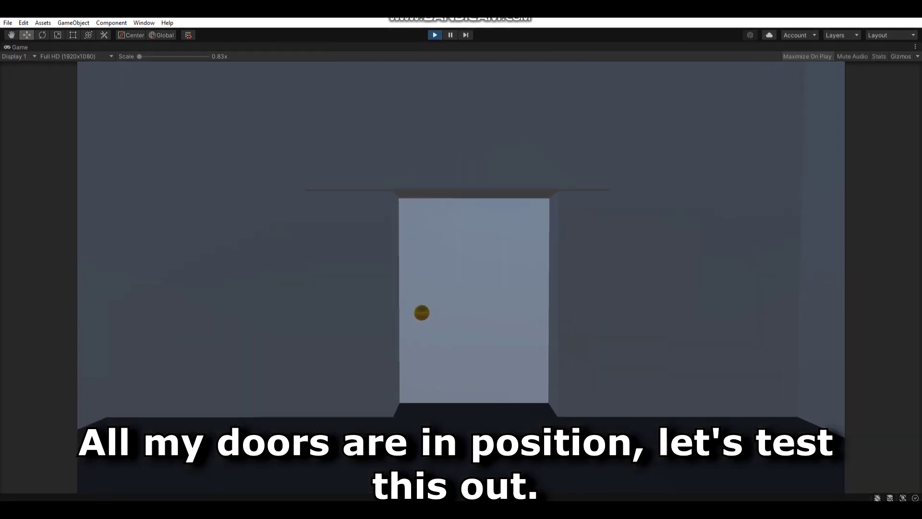
key(w)
key(e)
key(w)
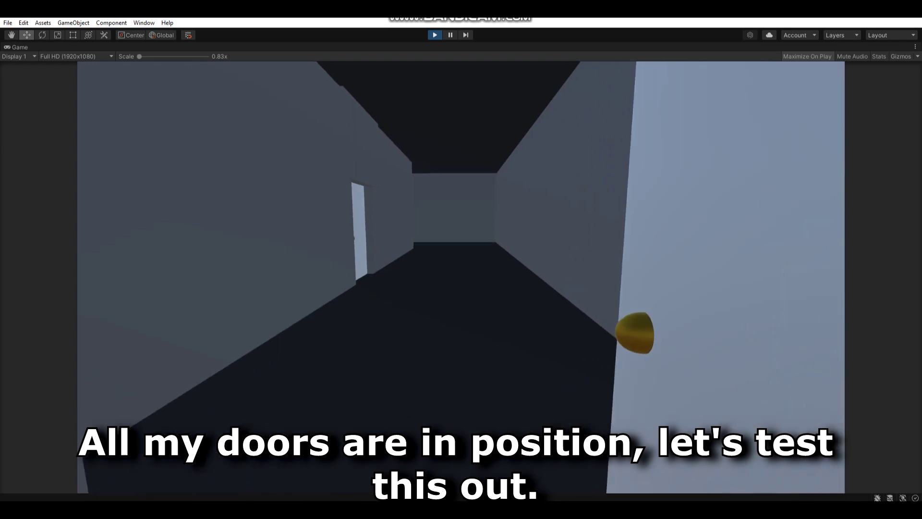
key(w)
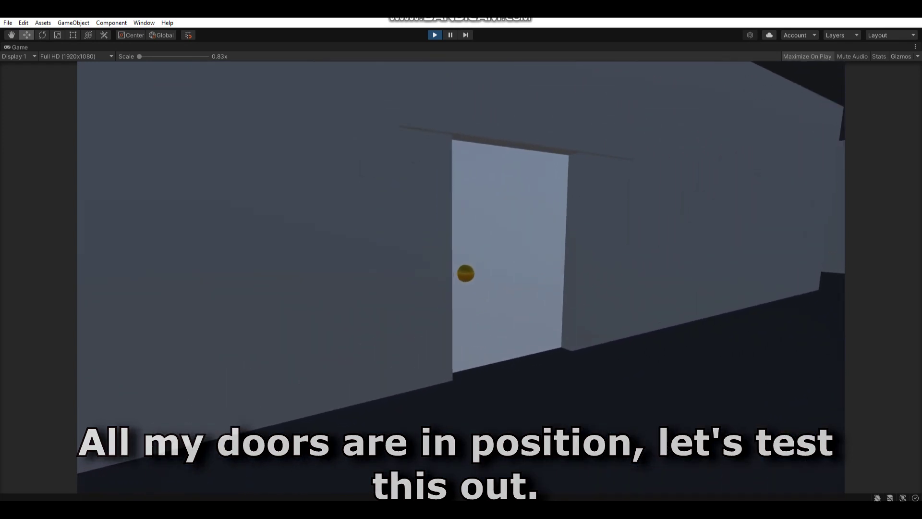
key(w)
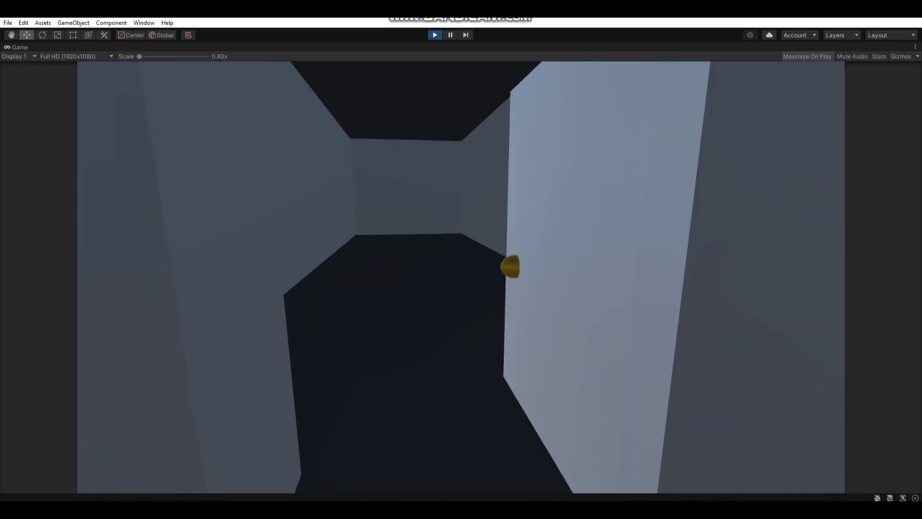
key(w)
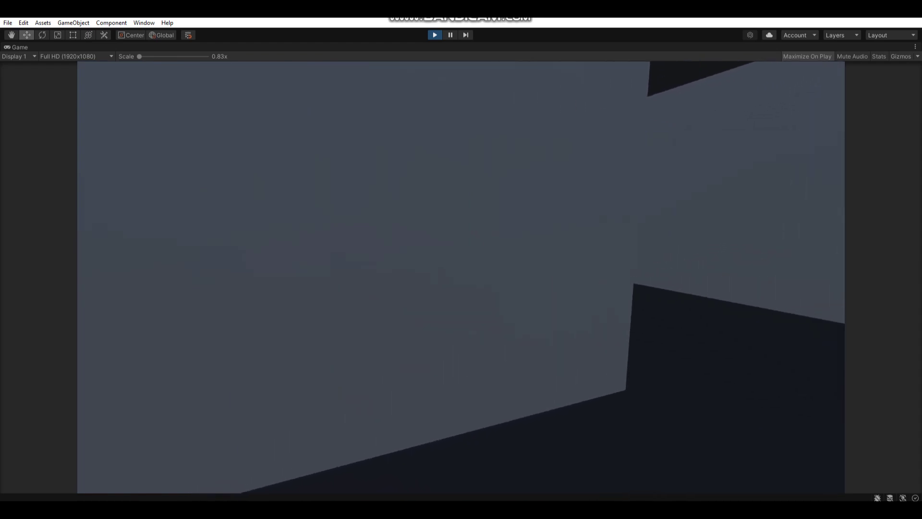
key(w)
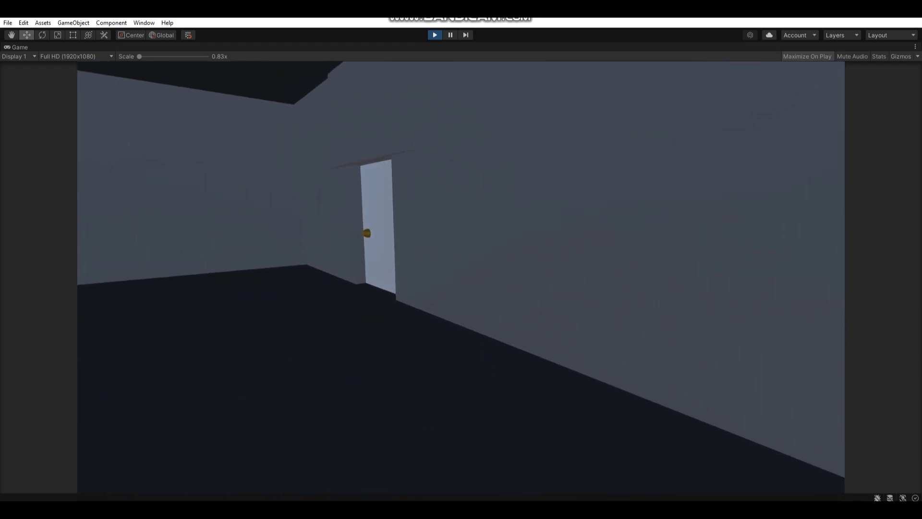
key(w)
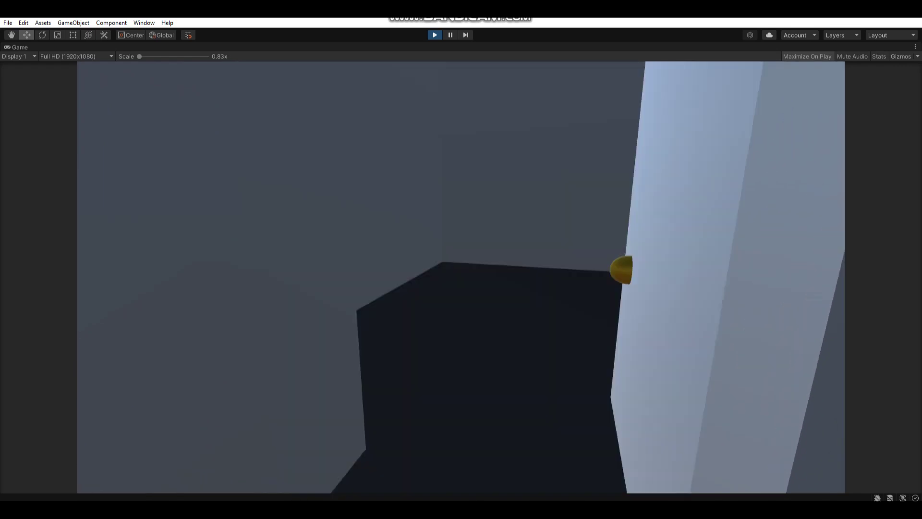
key(w)
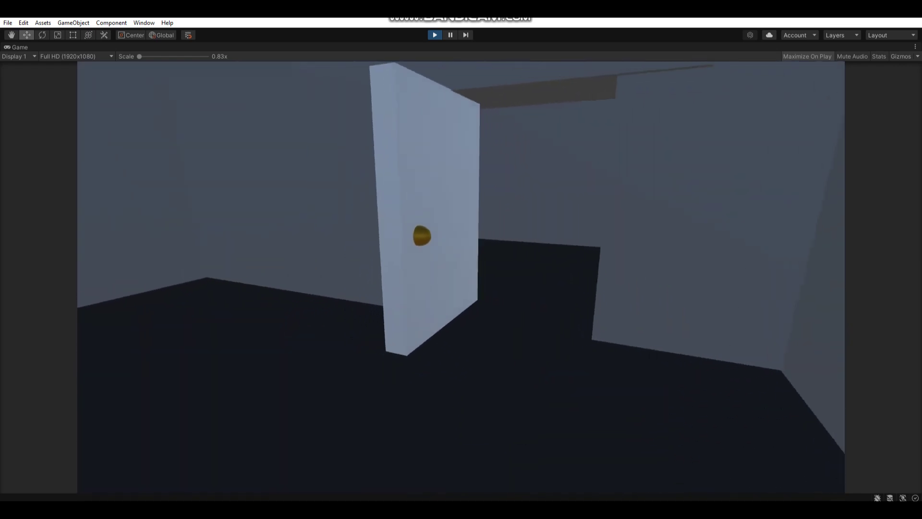
key(w)
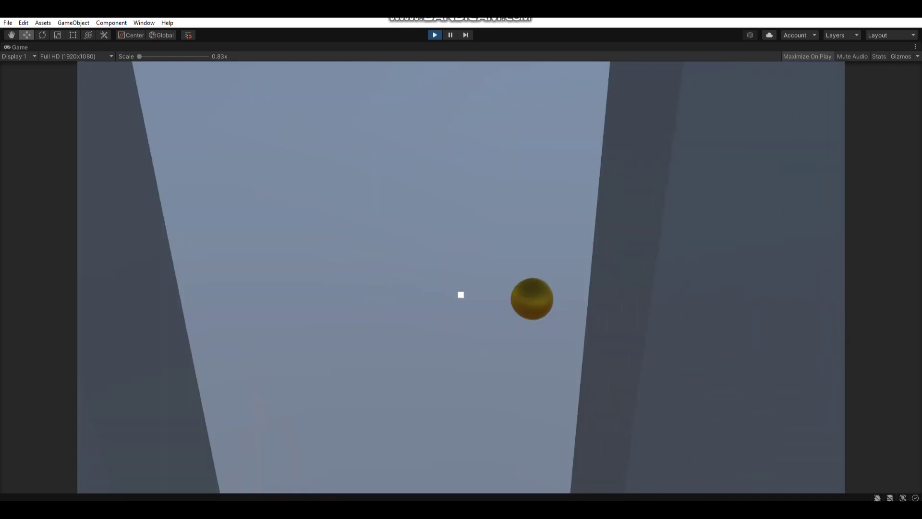
key(w)
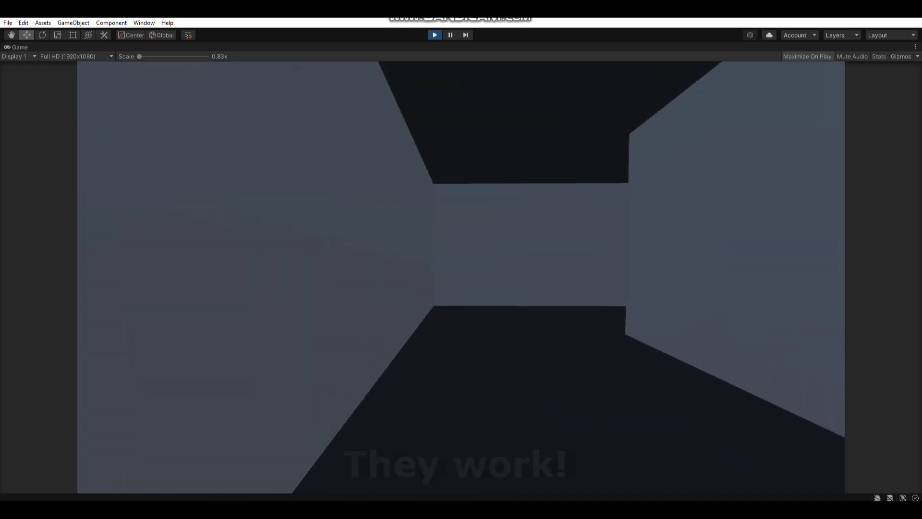
key(w)
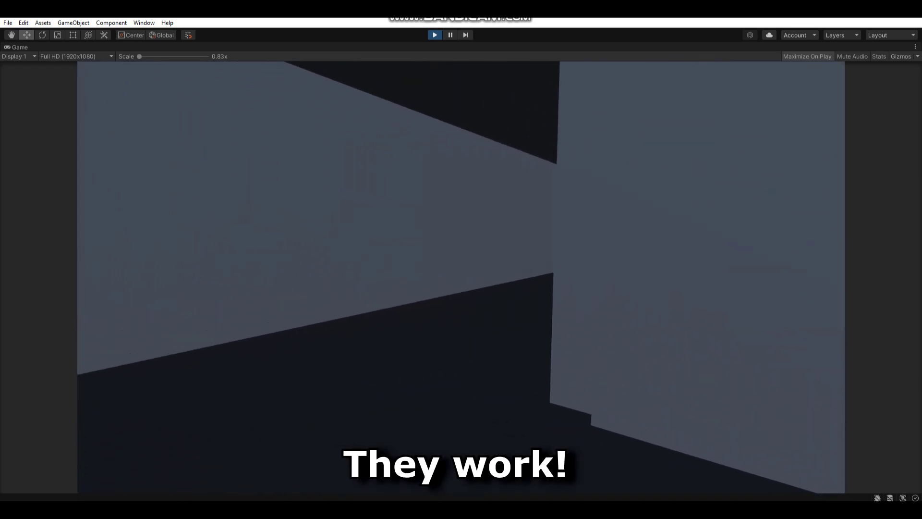
key(w)
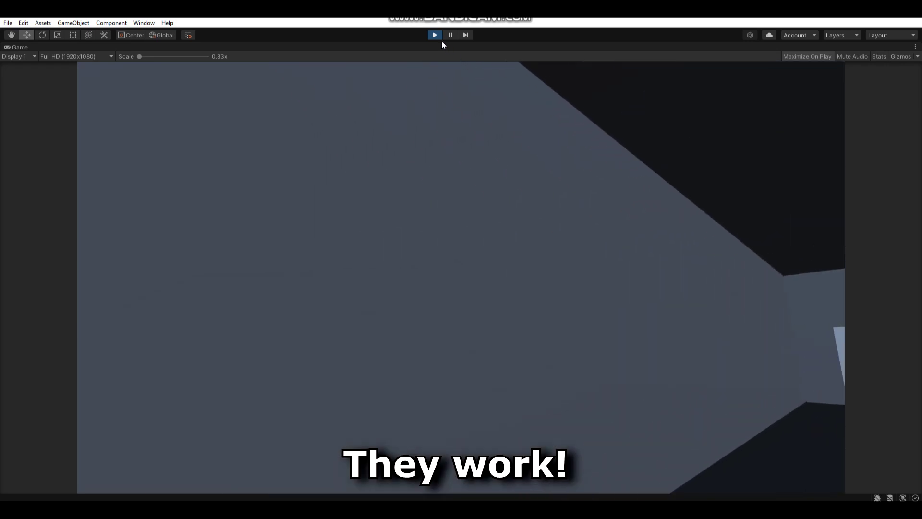
click(437, 36)
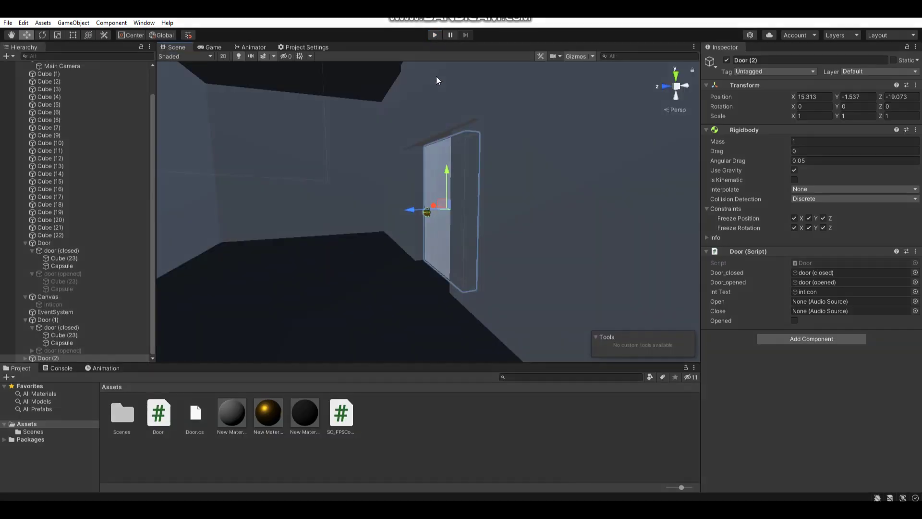